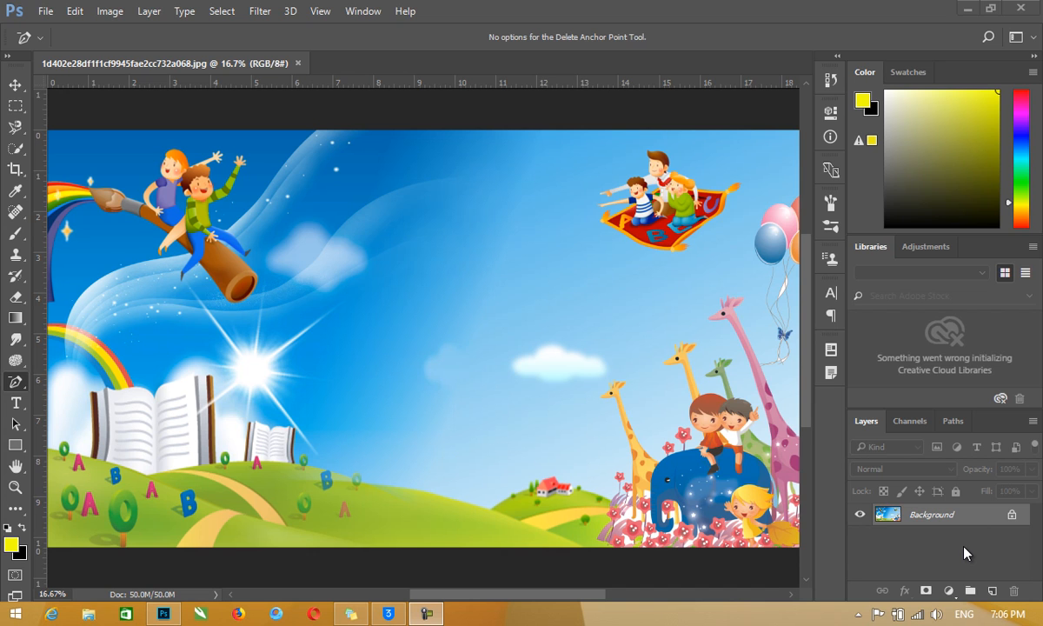
Step: Draw a closed, curved three-point path around the white starburst with the Pen tool
right_click(17, 387)
click(53, 382)
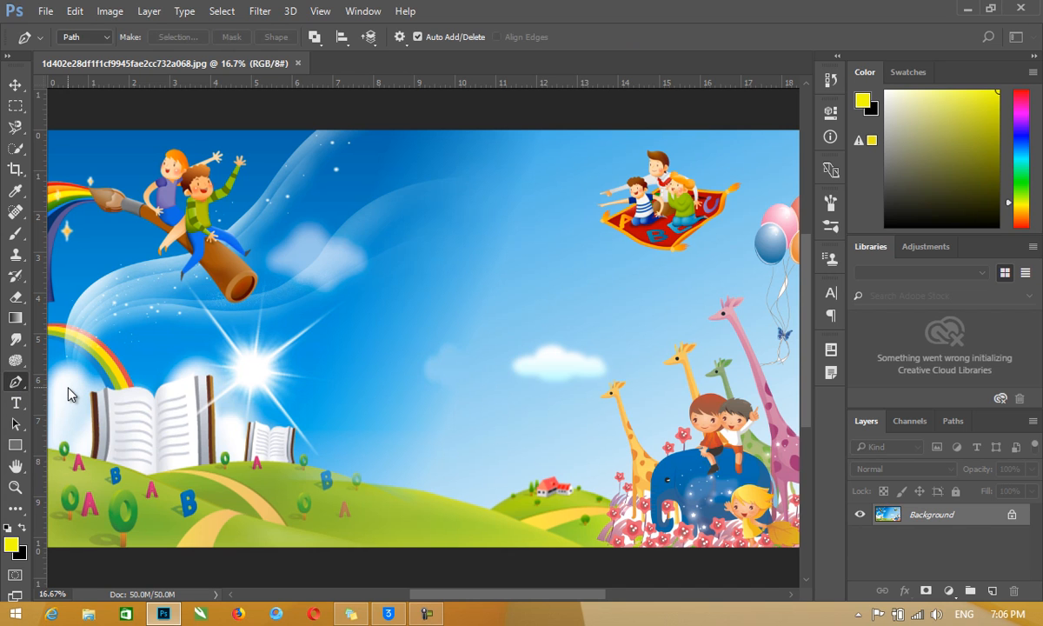
click(263, 265)
drag(208, 359, 265, 404)
drag(369, 369, 382, 339)
click(263, 266)
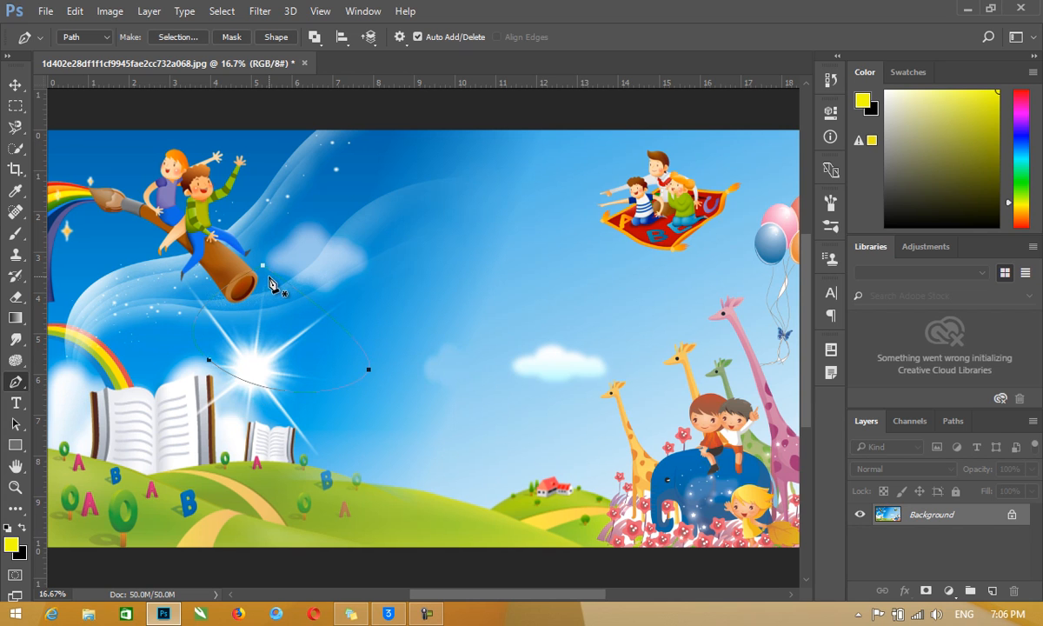
Step: Reshape the curve at the path's rightmost anchor with the Convert Point tool, angling both direction handles down and inward
right_click(17, 384)
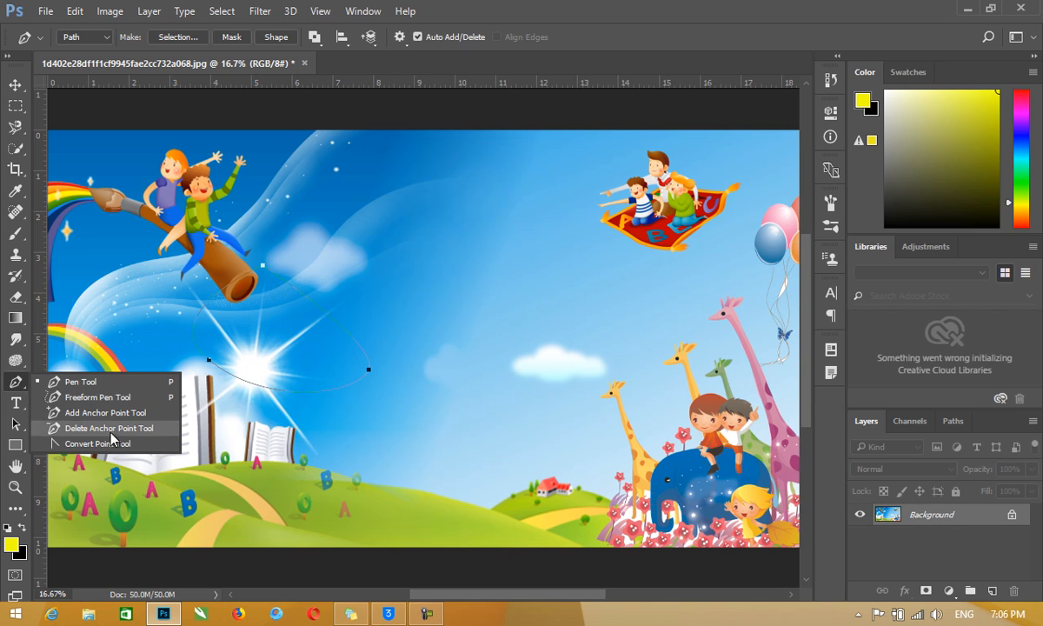
click(95, 444)
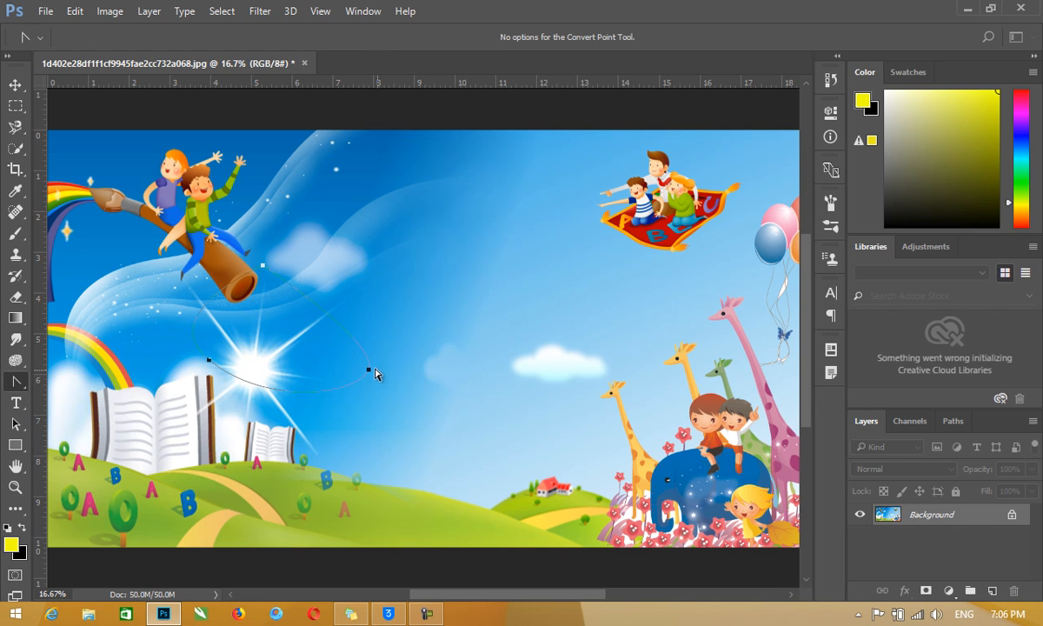
drag(368, 374, 269, 388)
drag(352, 407, 343, 419)
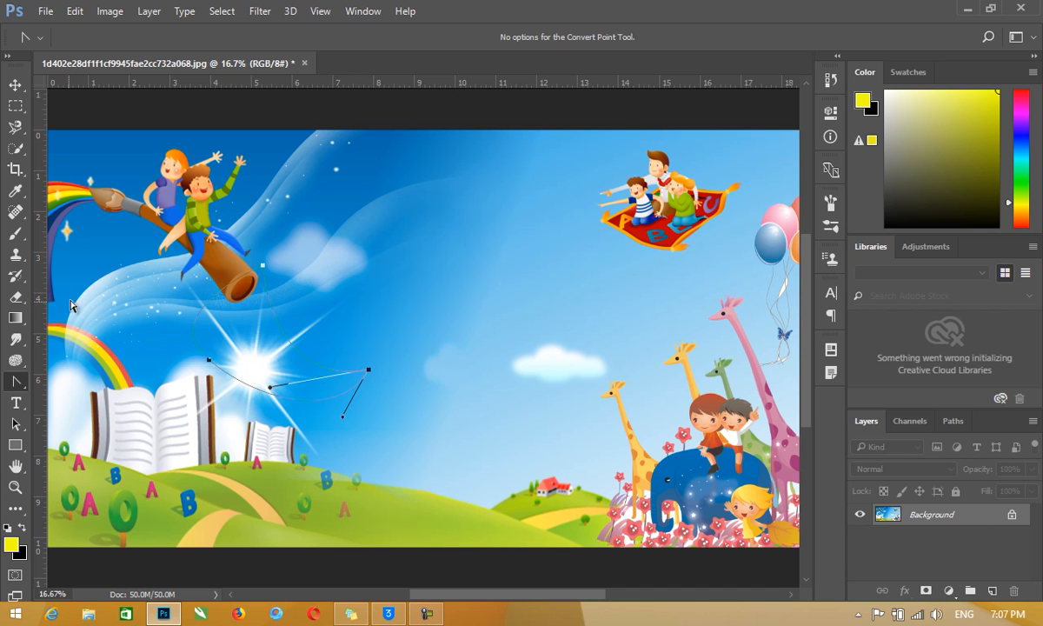
Step: Add an anchor point on the path's lower edge, pull it down to the small book, and activate the Delete Anchor Point tool
click(17, 386)
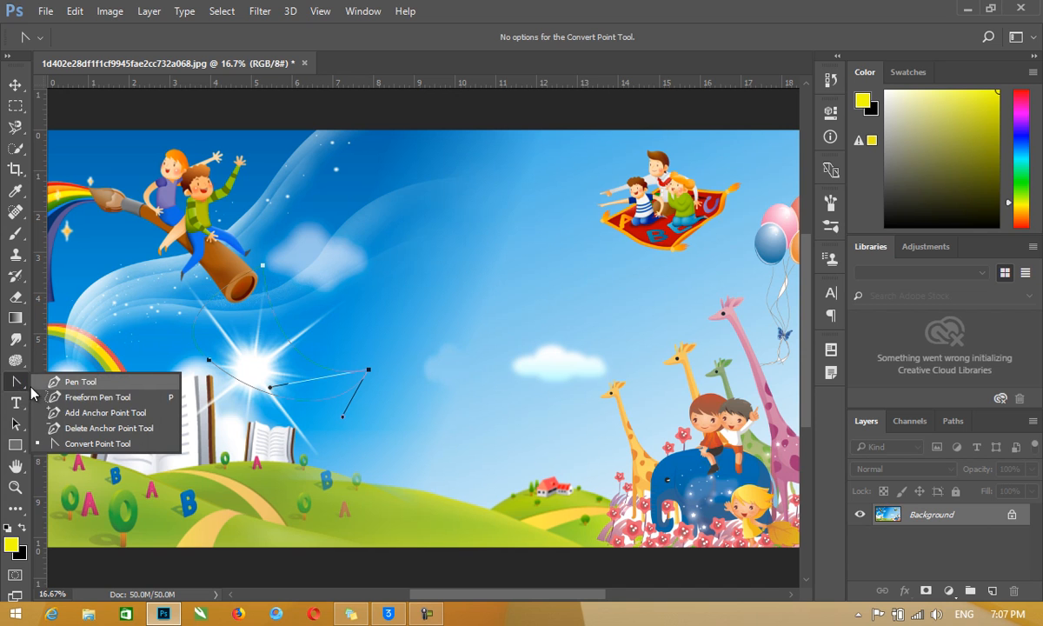
click(83, 414)
drag(249, 378, 294, 462)
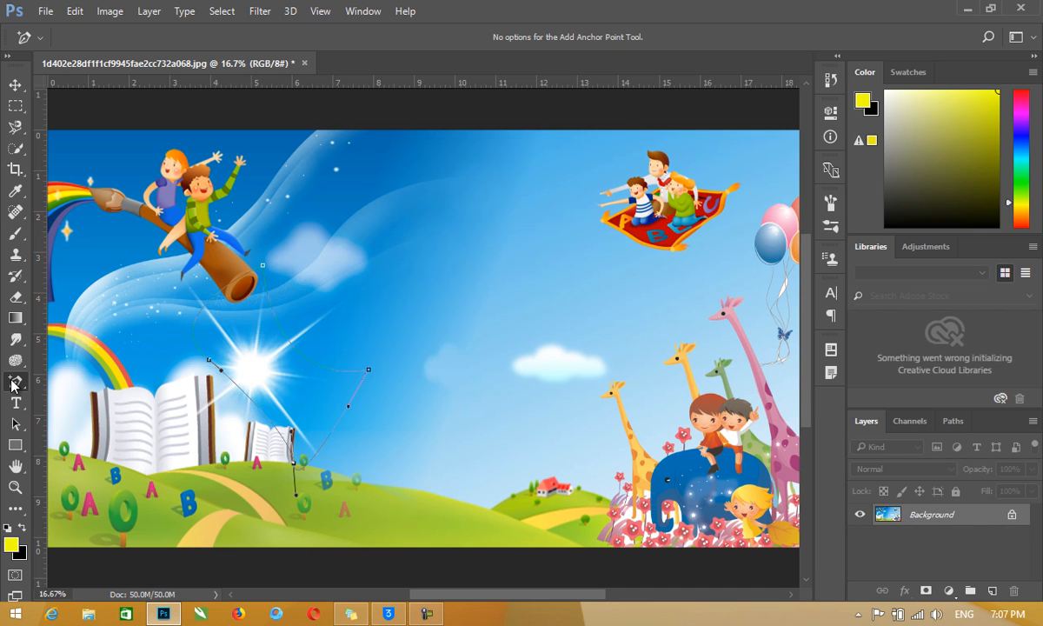
click(12, 383)
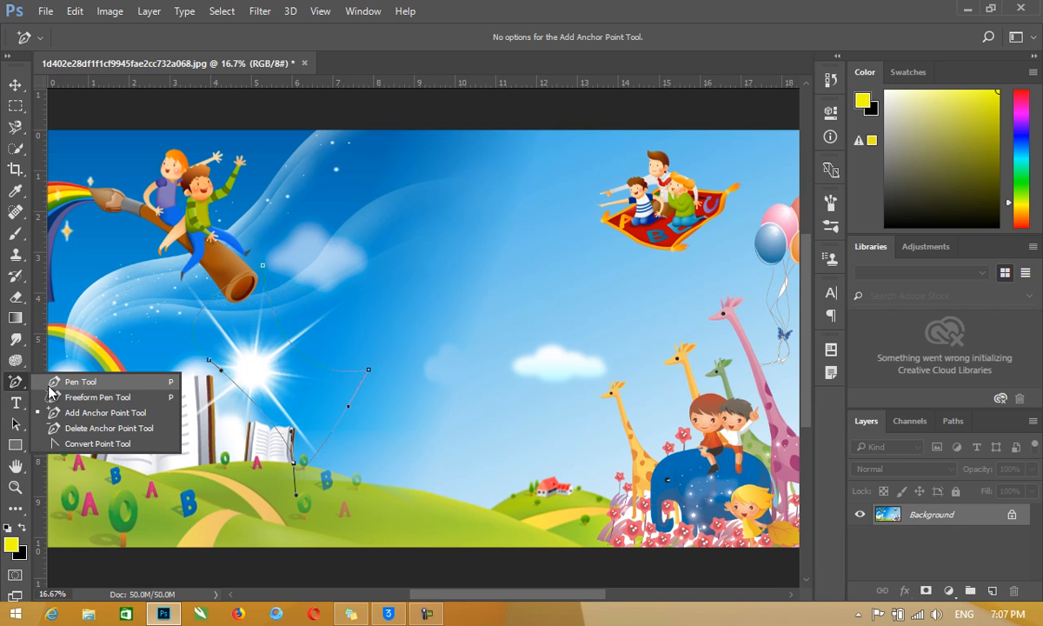
click(77, 429)
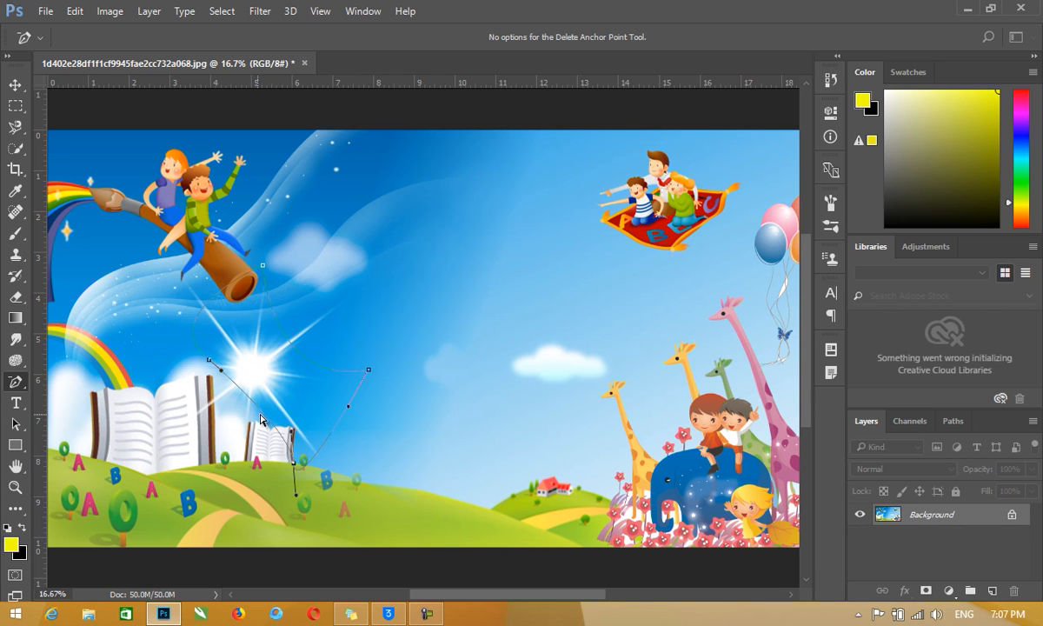
Step: Add the horizontal text "Type" in yellow across the upper sky, starting near the middle of the image
click(16, 403)
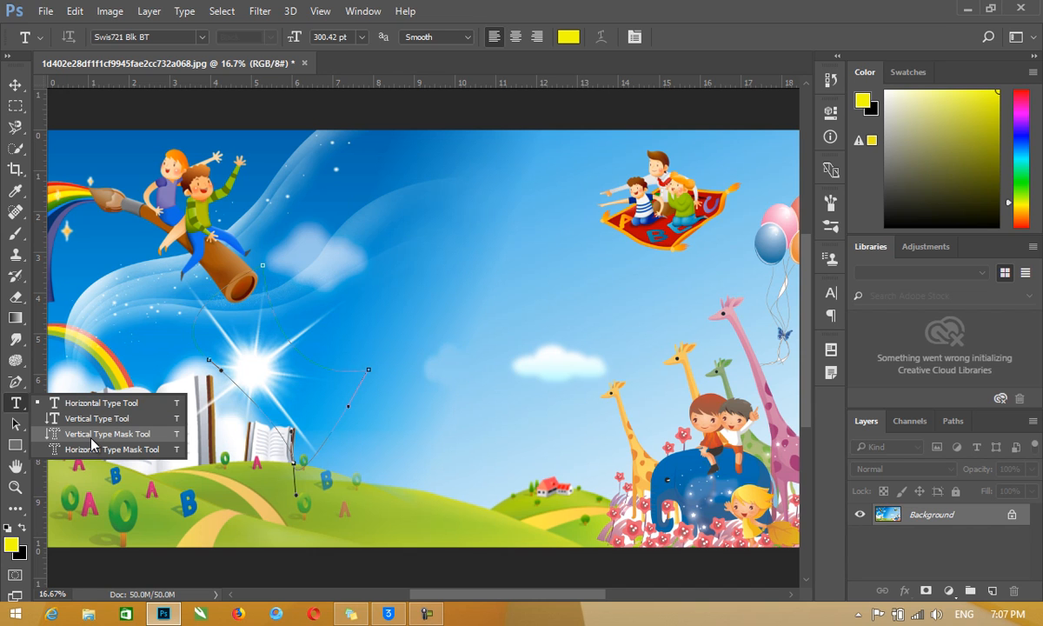
click(11, 544)
click(89, 407)
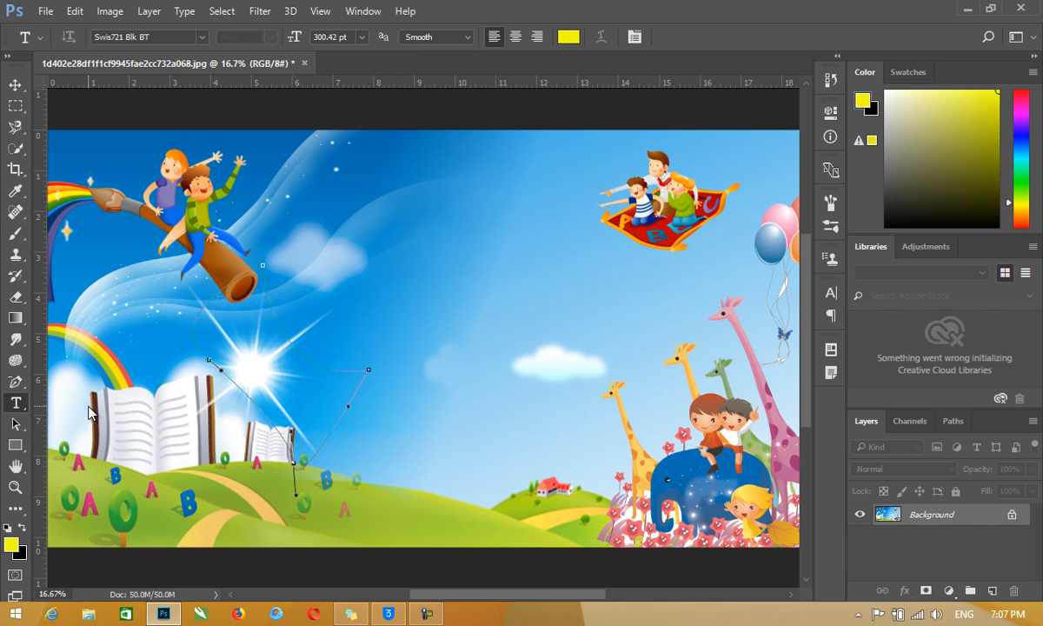
click(397, 273)
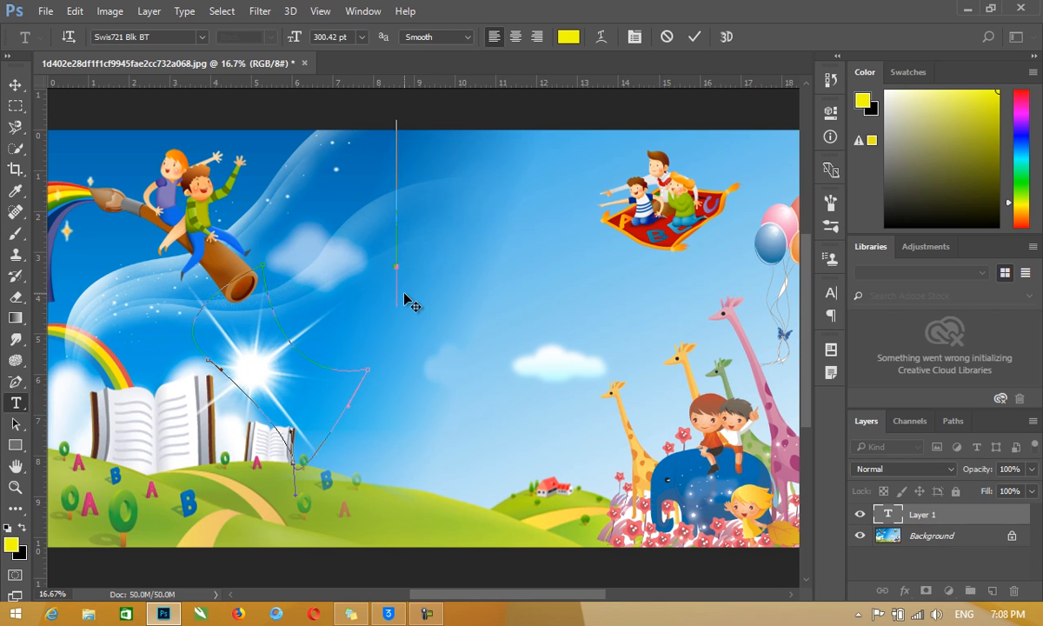
text(Typs)
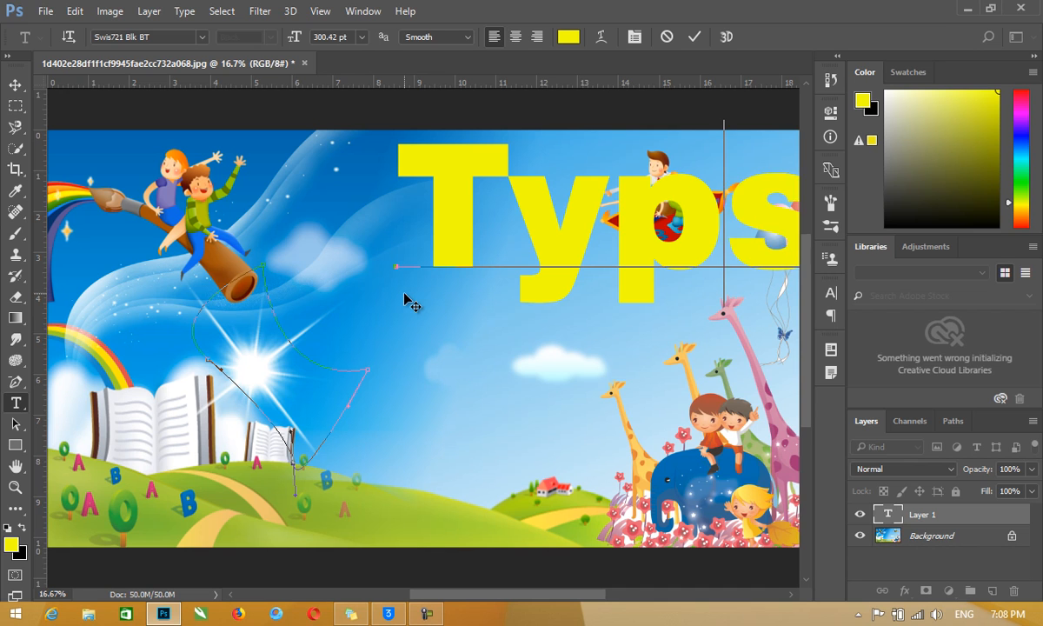
key(BackSpace)
text(e)
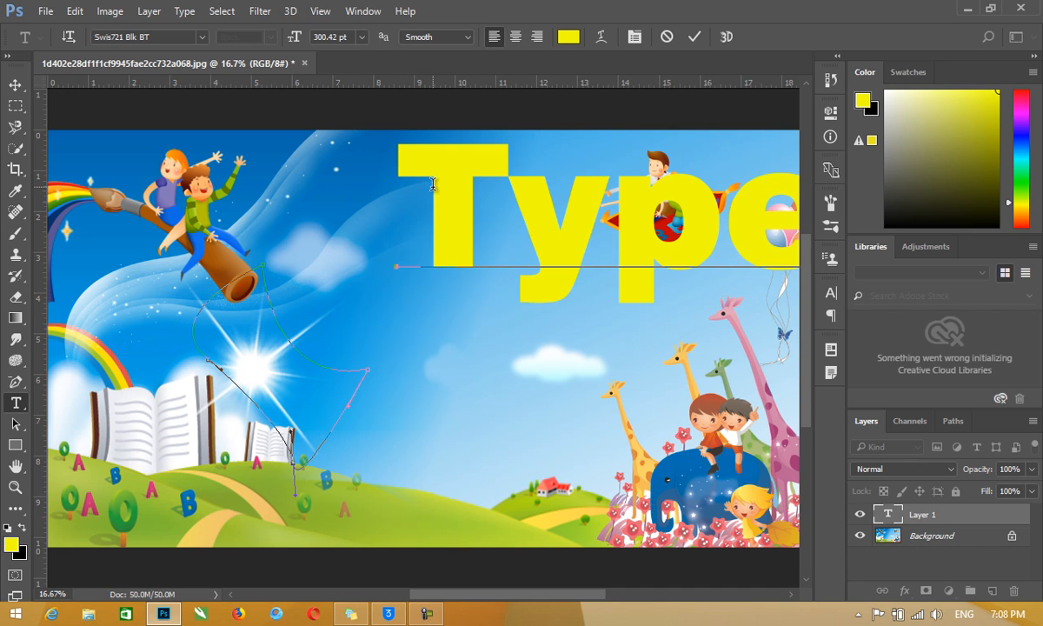
Step: Recolour the letter "T" of the text black
drag(388, 200, 442, 198)
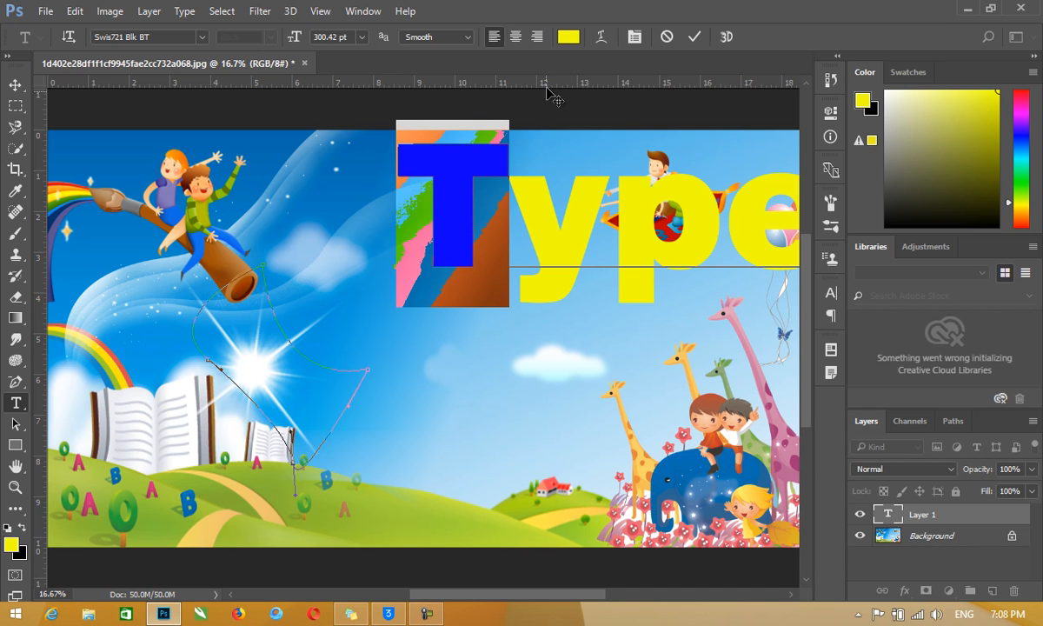
click(566, 40)
drag(477, 210, 314, 341)
click(683, 133)
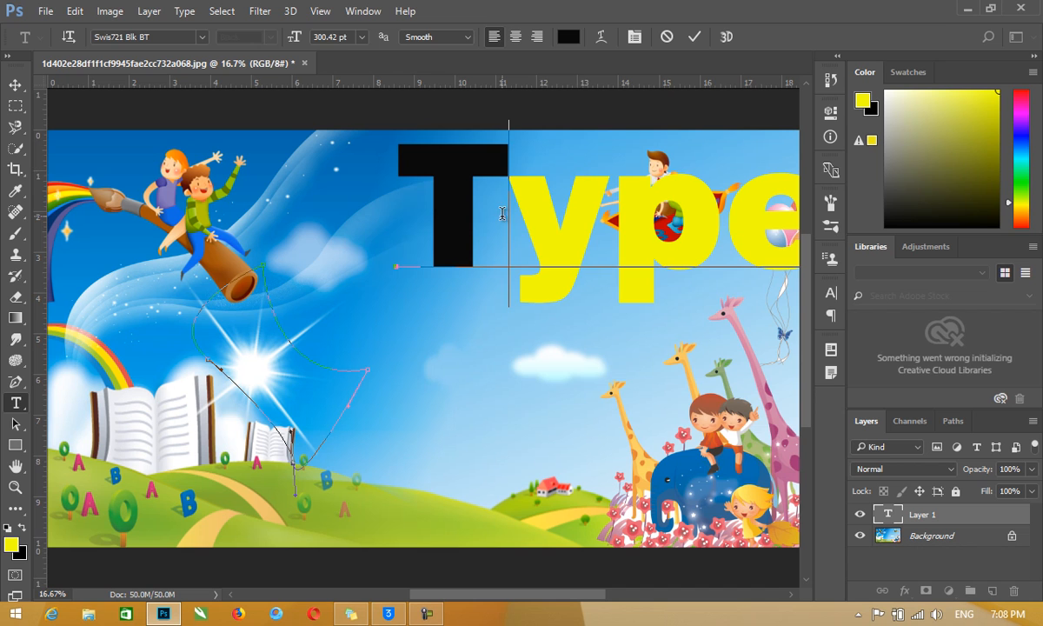
Step: Recolour the letter "y" of the text light violet-blue, 6e67ff
drag(510, 198, 574, 174)
click(569, 36)
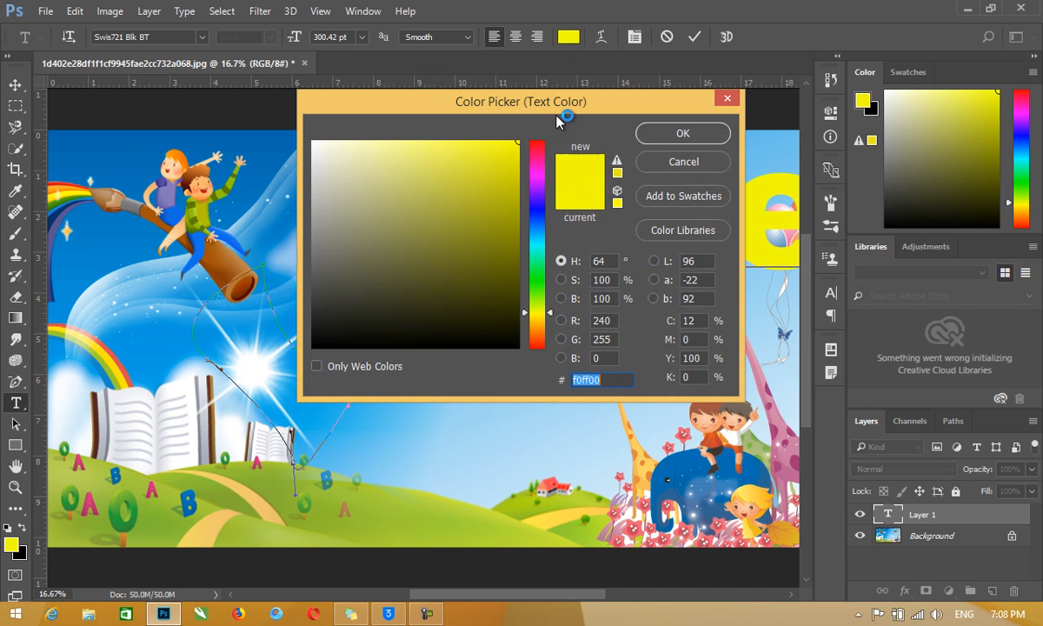
click(537, 209)
drag(494, 221, 435, 108)
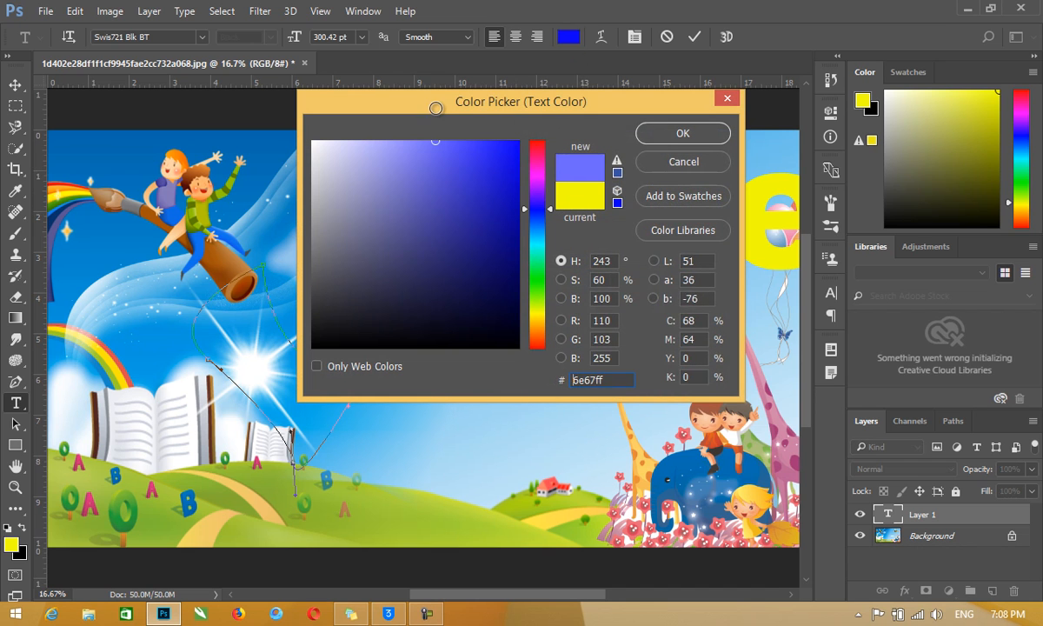
click(660, 133)
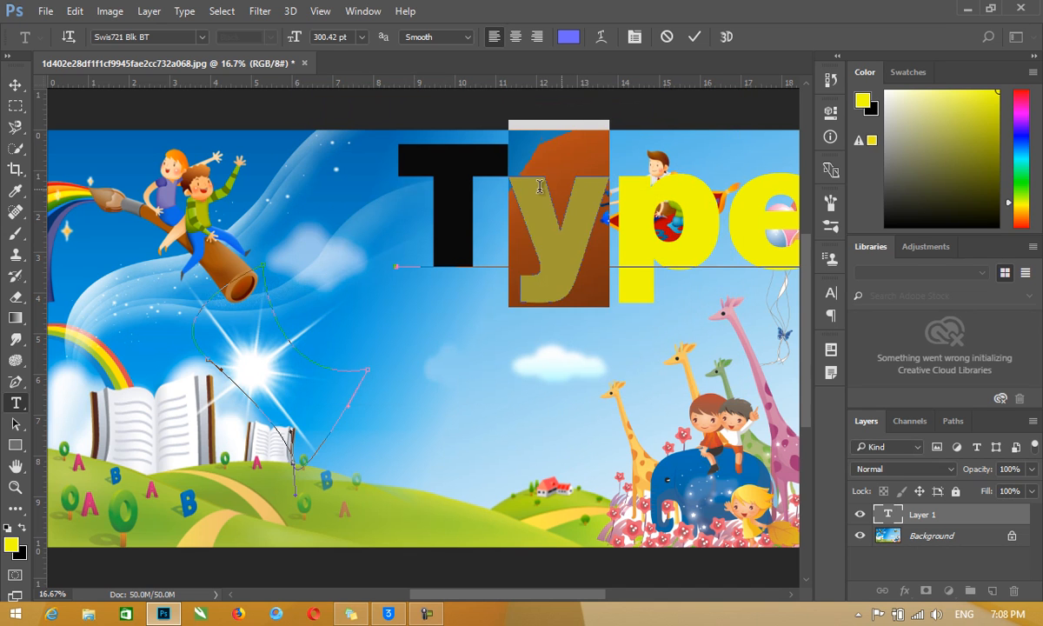
Step: Centre-align the "Type" text and set its anti-aliasing to None
click(507, 176)
click(513, 37)
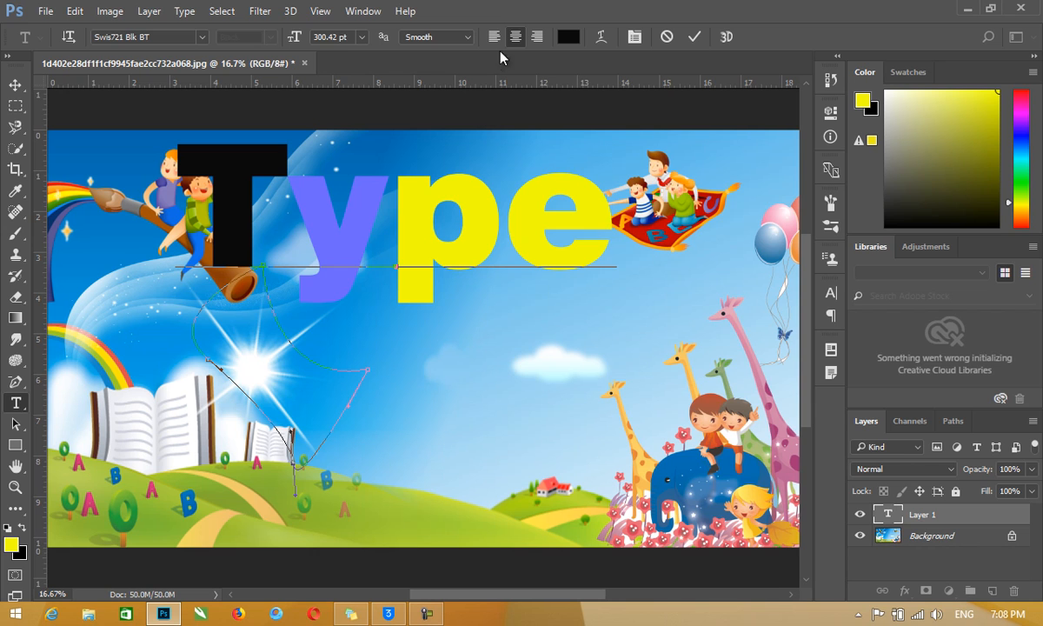
click(441, 38)
click(425, 51)
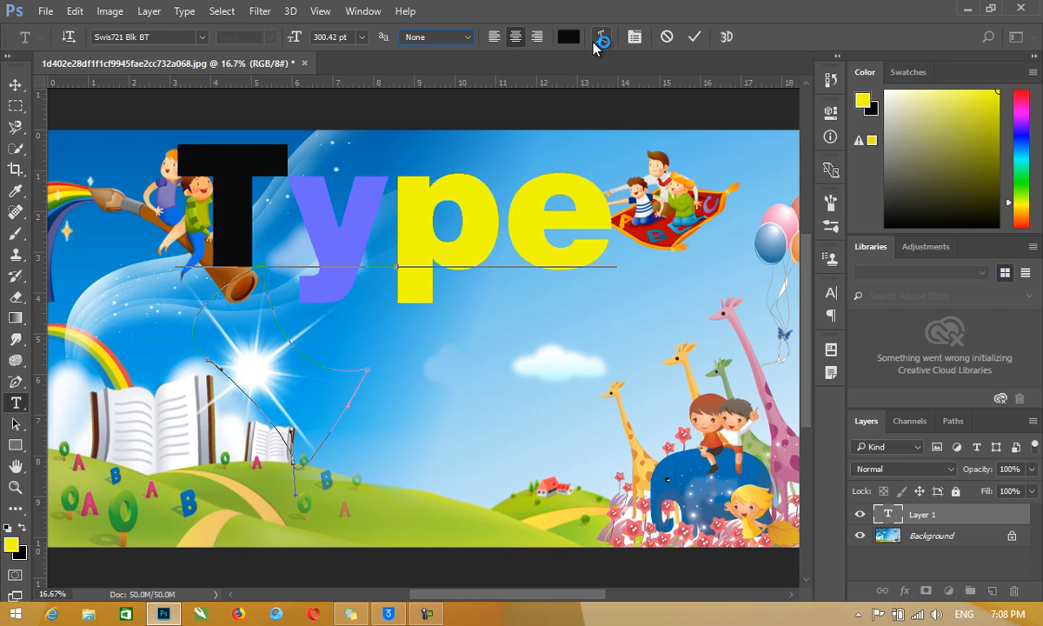
Step: Warp the "Type" text with a horizontal Arc style at -41% bend and commit the text edit
click(75, 11)
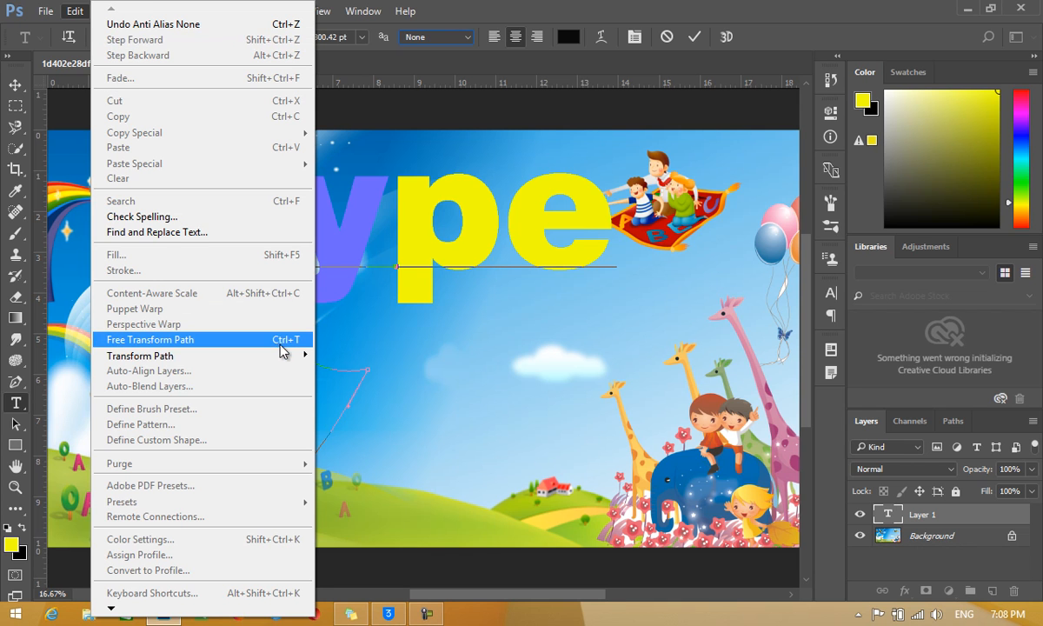
mouse_move(281, 357)
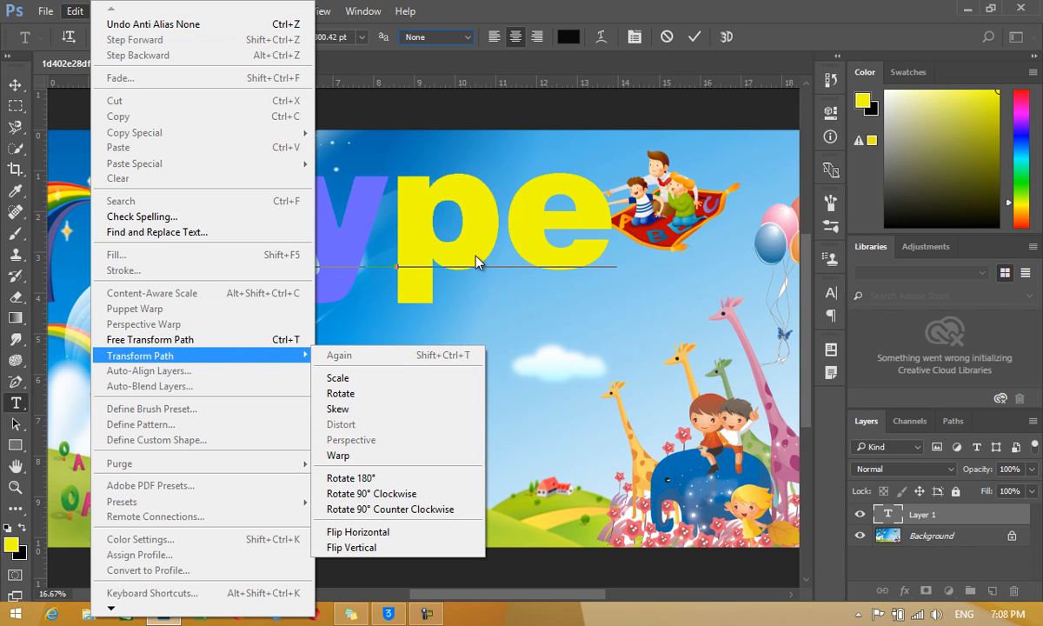
click(598, 37)
drag(603, 28, 774, 151)
click(805, 165)
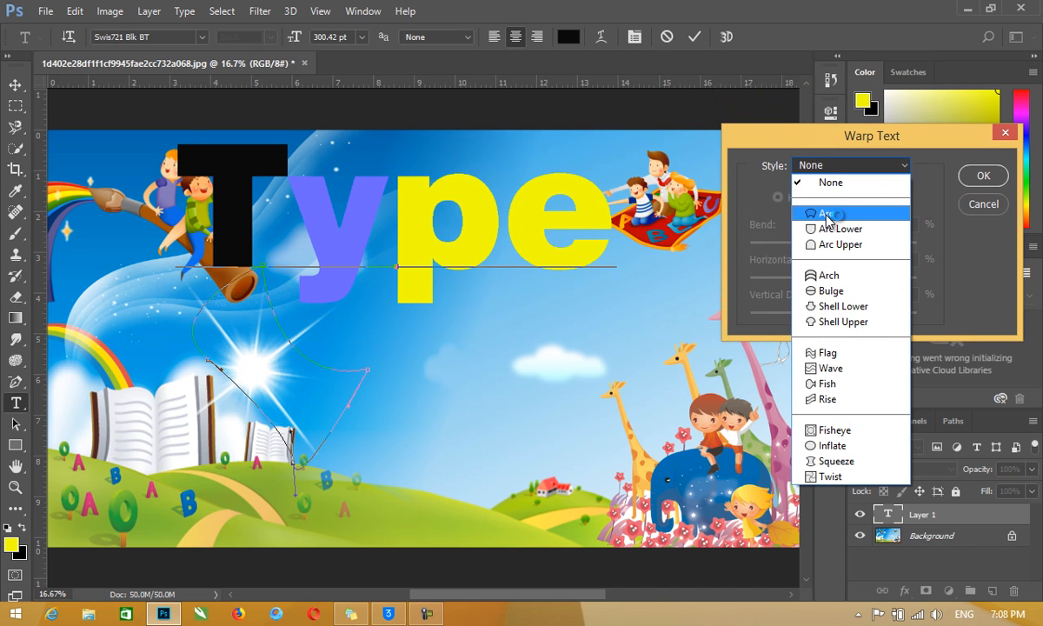
click(822, 213)
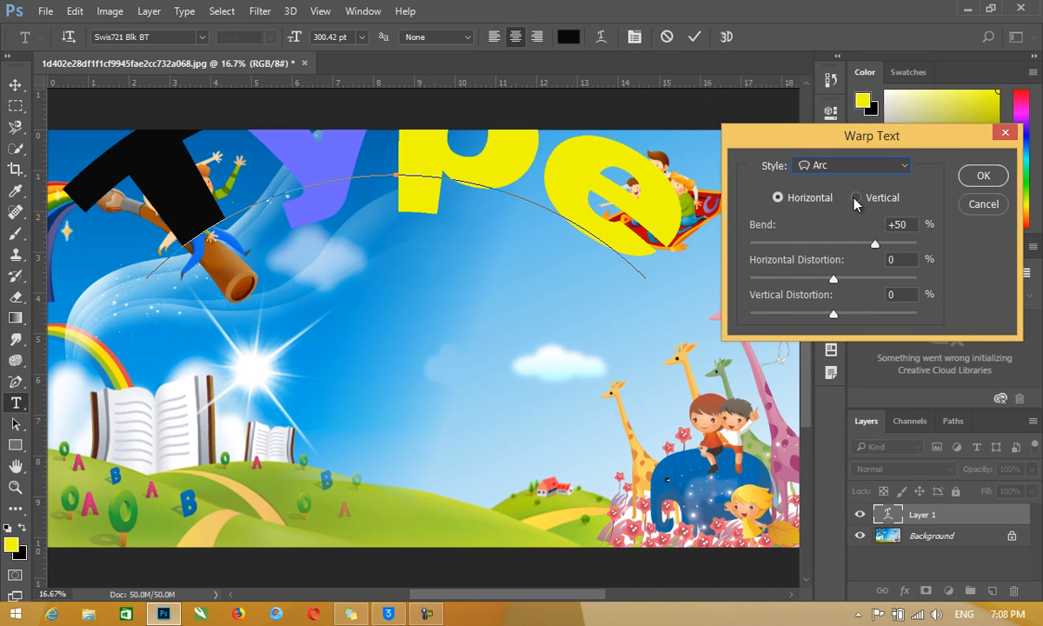
drag(874, 244, 798, 244)
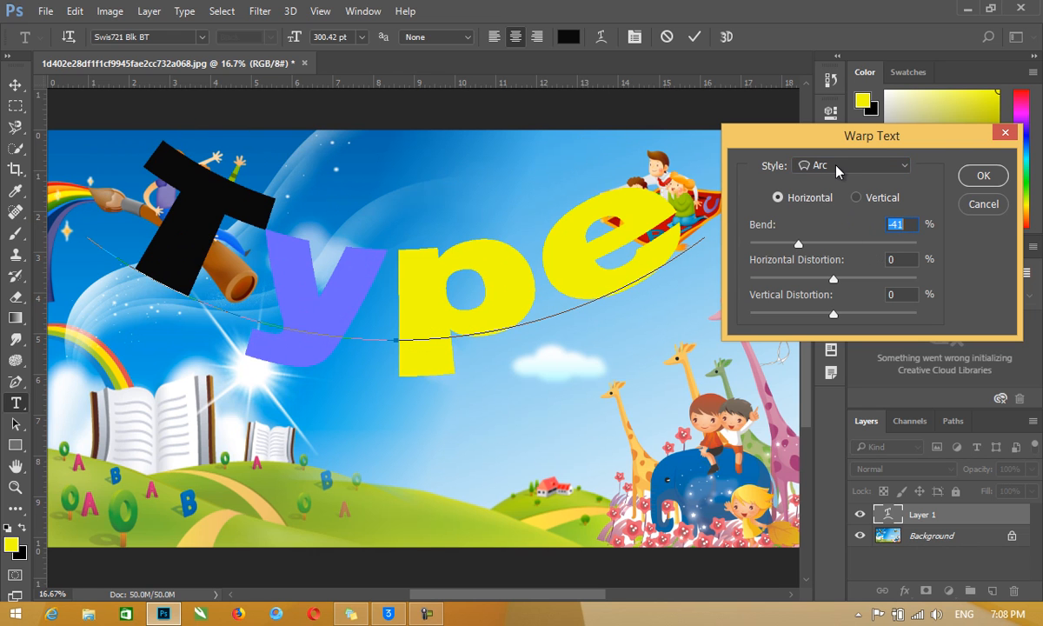
click(981, 176)
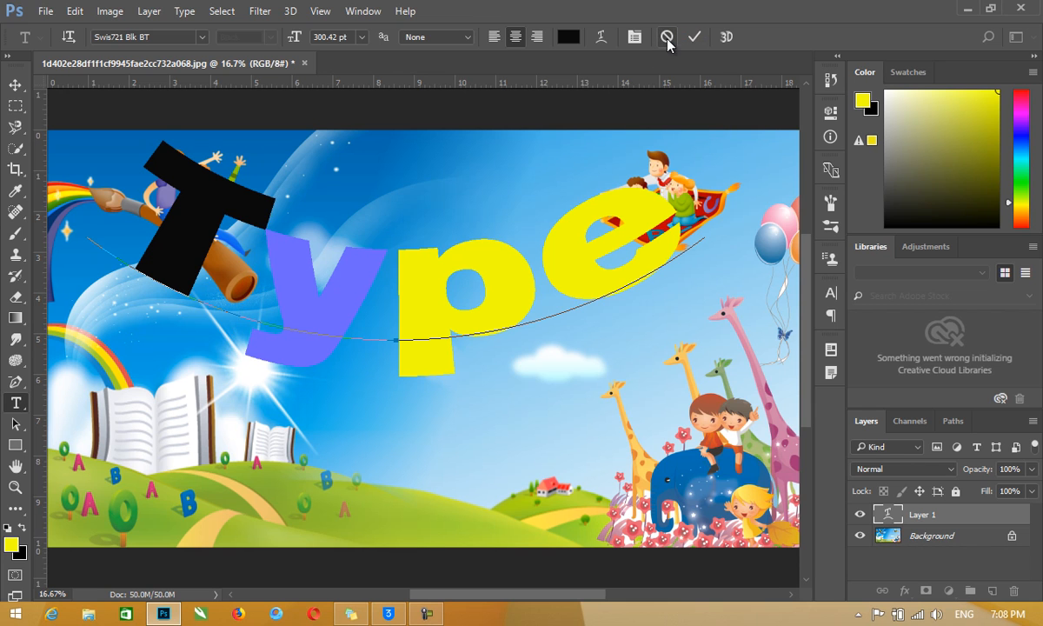
click(694, 37)
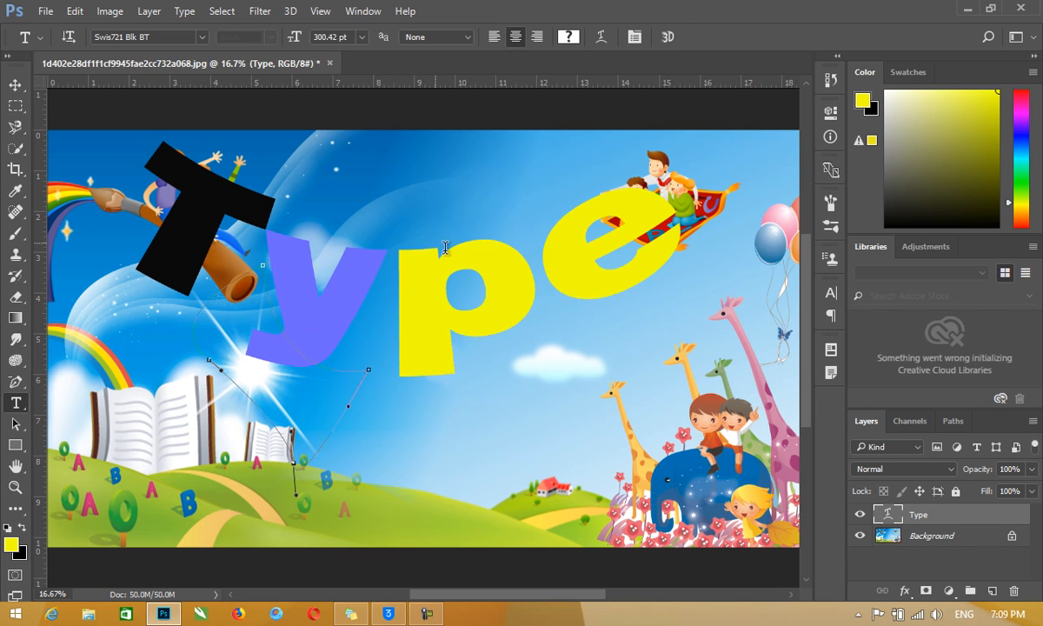
Step: Create a text-shaped selection reading "TYPE" below the warped text with the Horizontal Type Mask tool
right_click(16, 402)
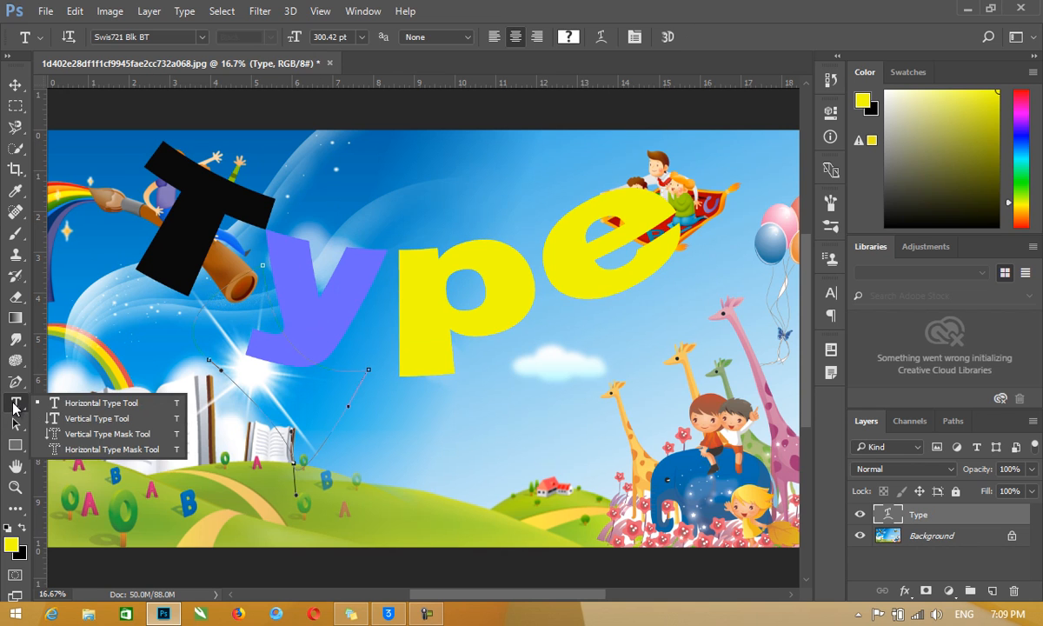
click(75, 456)
click(355, 417)
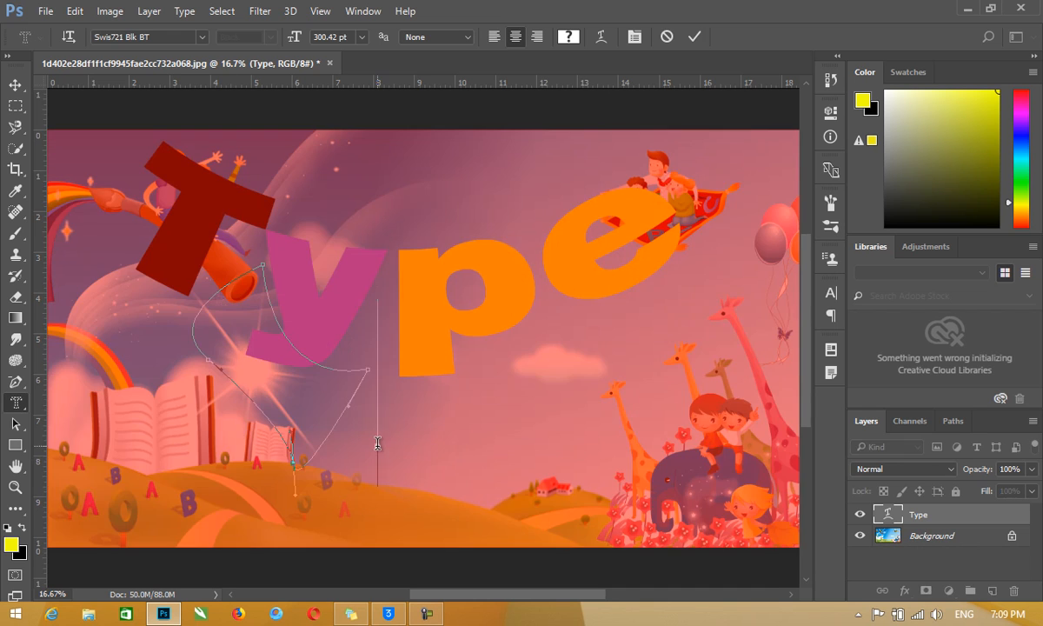
click(379, 443)
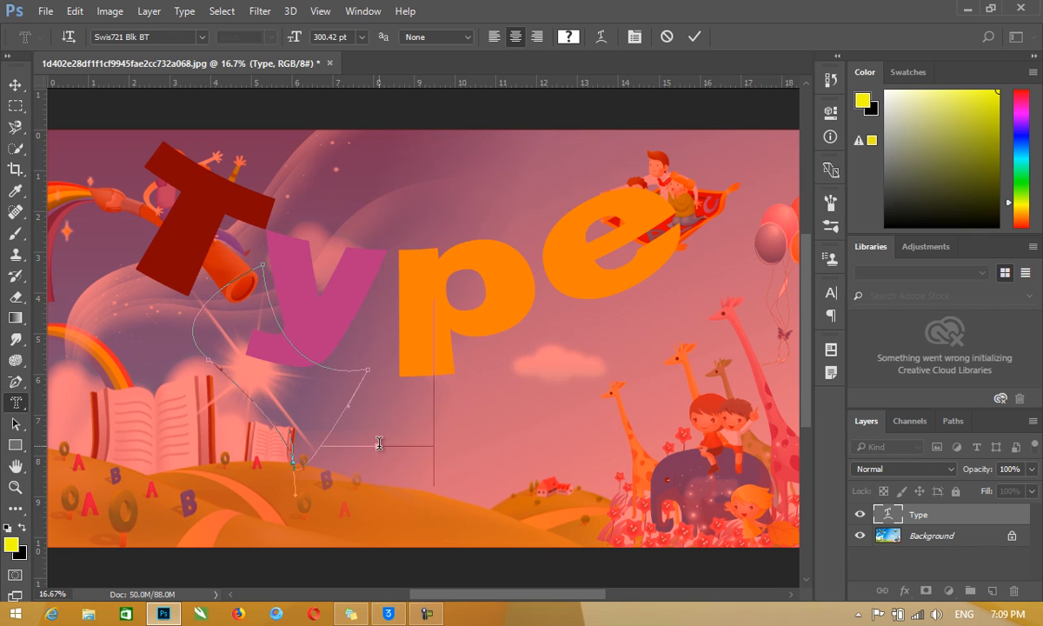
text(TYP)
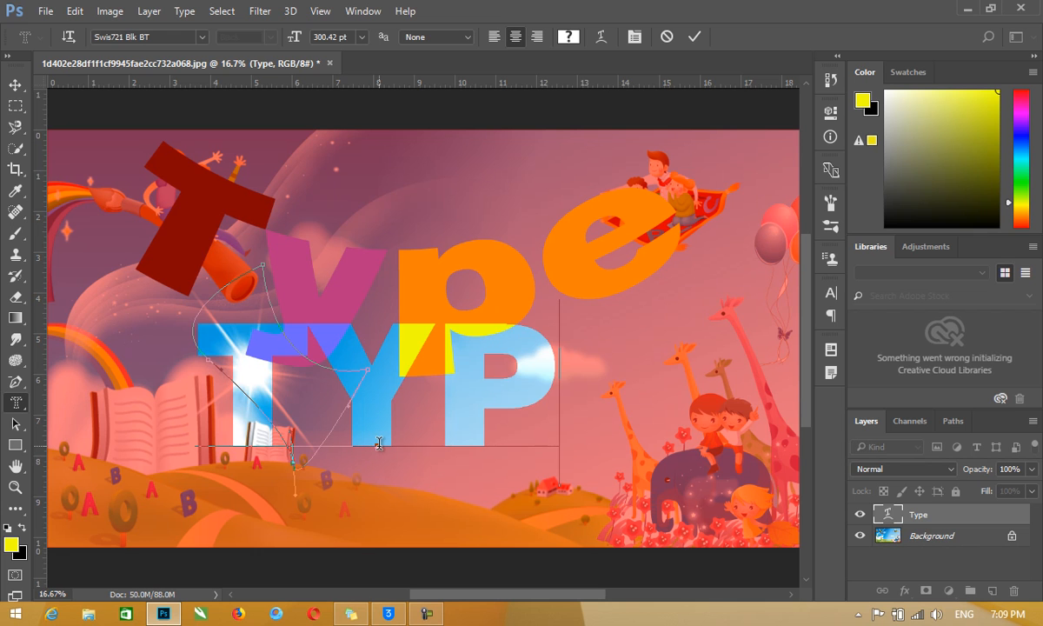
text(E)
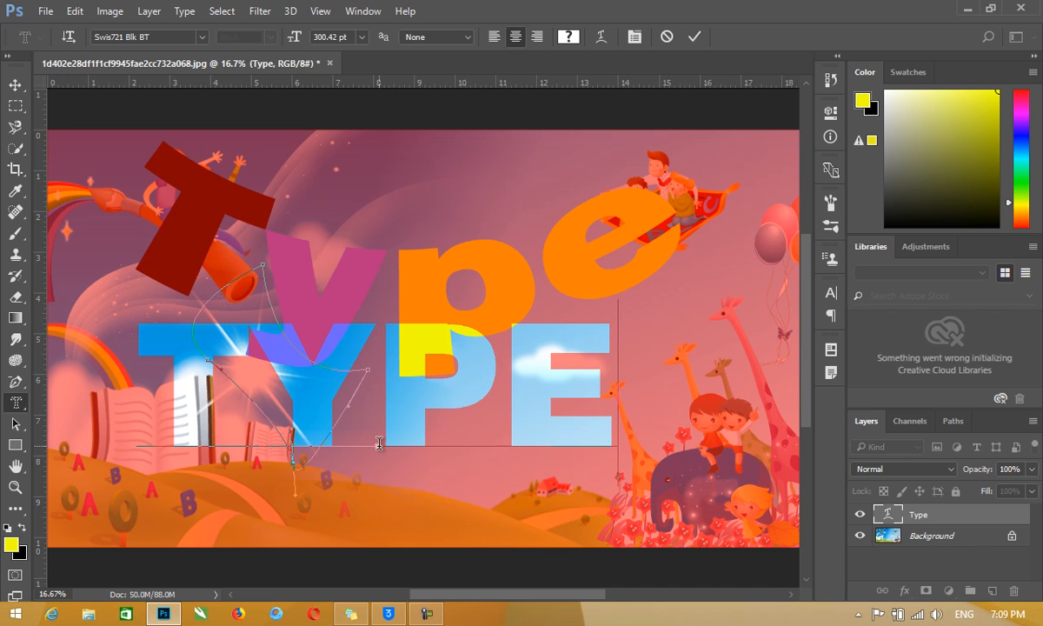
click(694, 38)
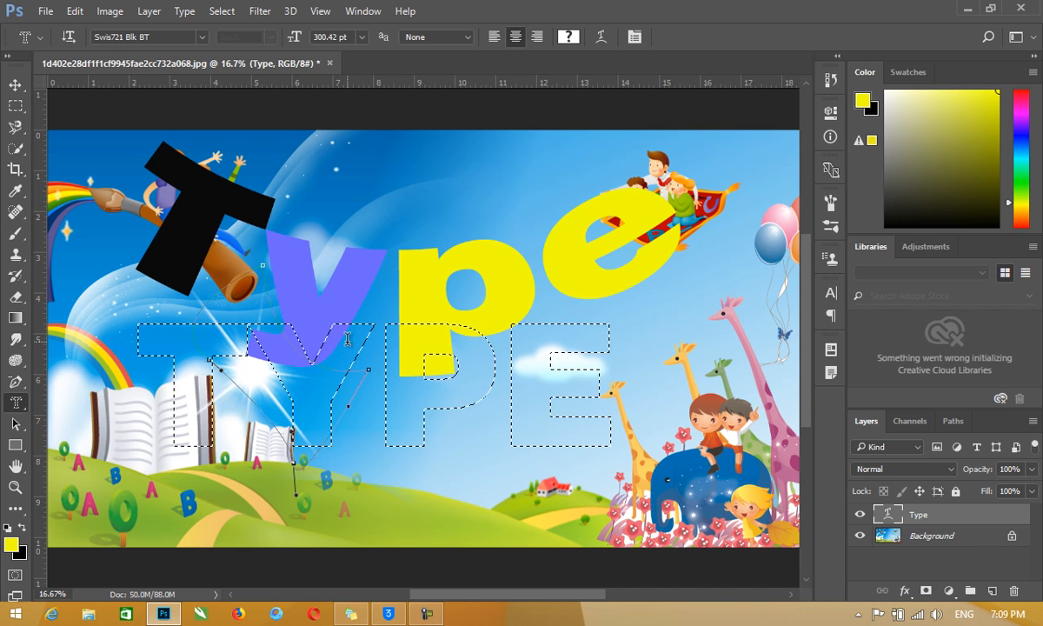
Step: Rasterize the "Type" layer and paint yellow brush strokes inside the text-shaped "TYPE" selection, using a larger brush to cover more of it
click(14, 232)
click(362, 343)
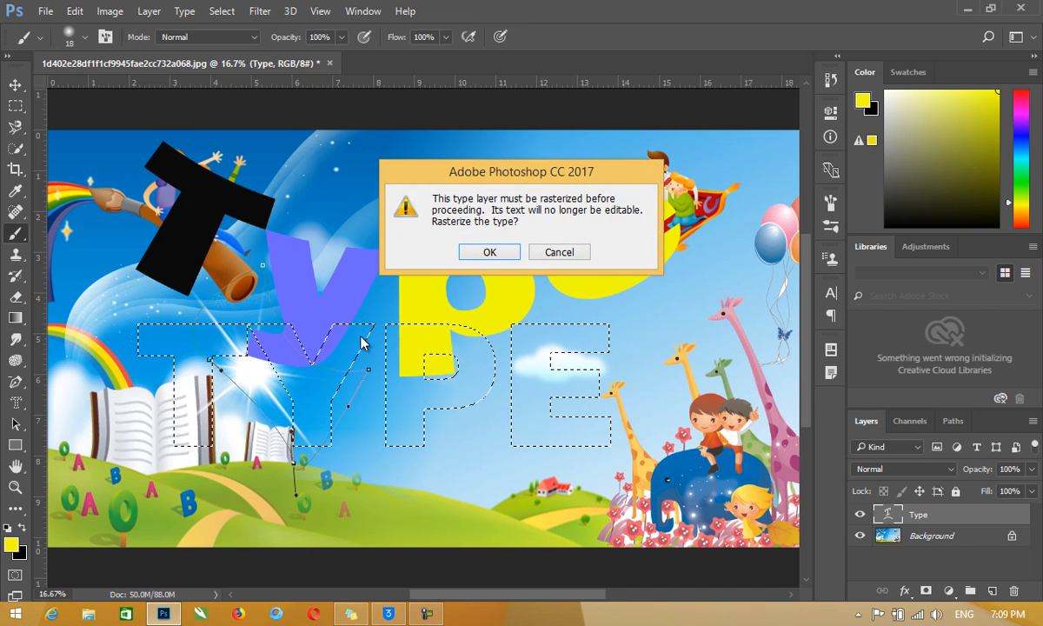
click(513, 254)
mouse_move(425, 335)
mouse_down()
mouse_move(383, 405)
mouse_move(278, 411)
mouse_move(625, 373)
mouse_up()
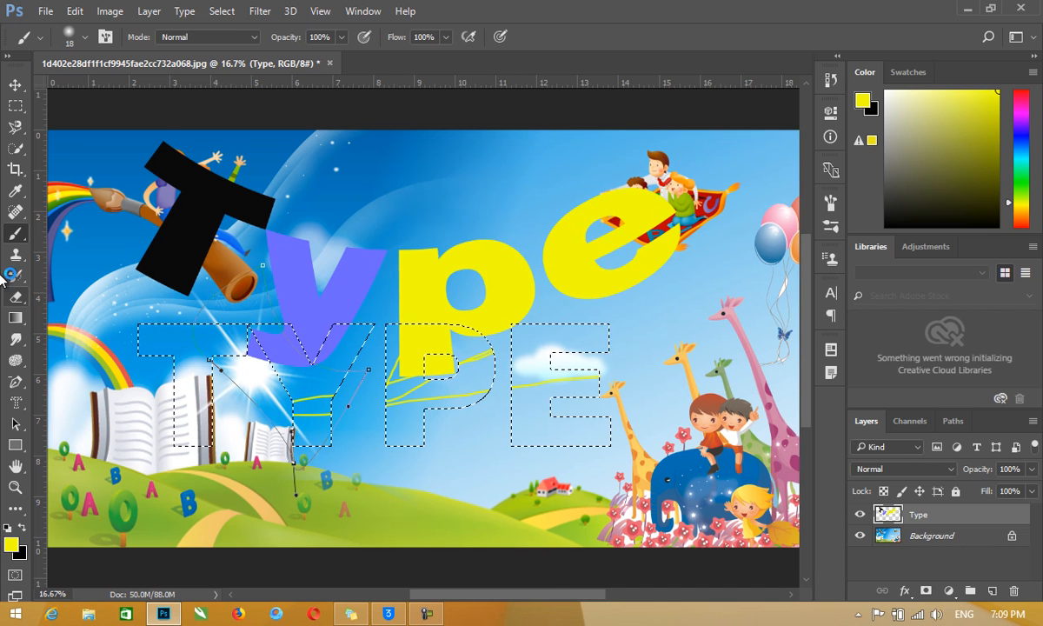
right_click(321, 372)
click(454, 393)
mouse_move(330, 361)
mouse_down()
mouse_move(271, 374)
mouse_move(286, 370)
mouse_move(237, 399)
mouse_move(699, 310)
mouse_move(770, 365)
mouse_move(2, 354)
mouse_up()
Step: Fill the "TYPE" selection with several overlapping radial rainbow gradients across its letters and deselect it
click(15, 318)
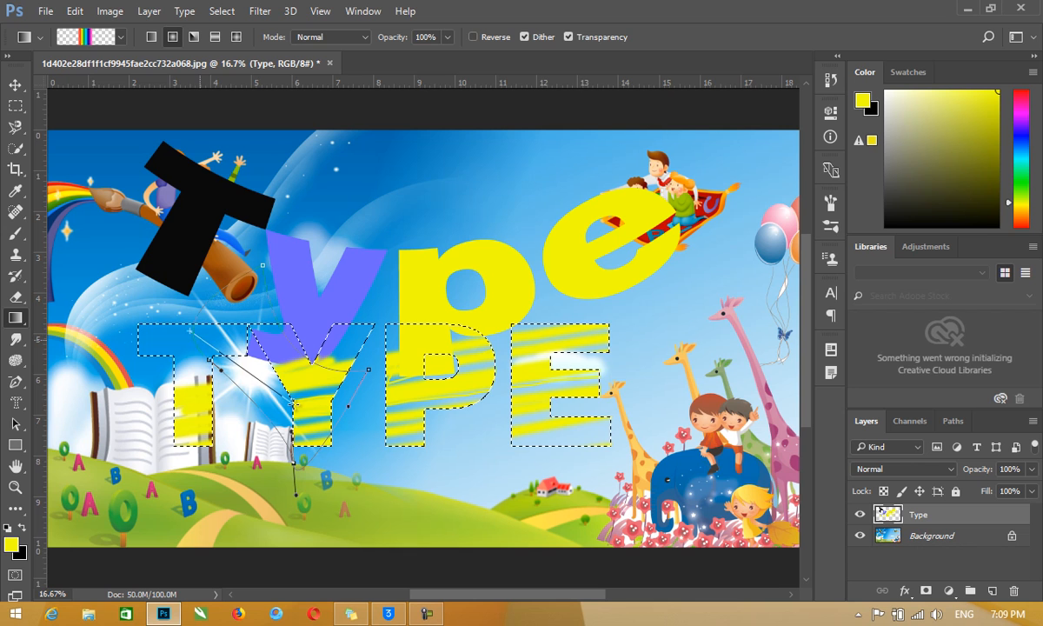
drag(293, 404, 294, 405)
mouse_move(403, 232)
mouse_down()
mouse_move(417, 299)
mouse_move(397, 334)
mouse_up()
mouse_move(455, 316)
mouse_down()
mouse_move(414, 377)
mouse_move(379, 383)
mouse_up()
drag(421, 337, 383, 372)
drag(369, 331, 337, 378)
drag(322, 331, 303, 372)
mouse_move(282, 332)
mouse_down()
mouse_move(248, 369)
mouse_move(202, 374)
mouse_up()
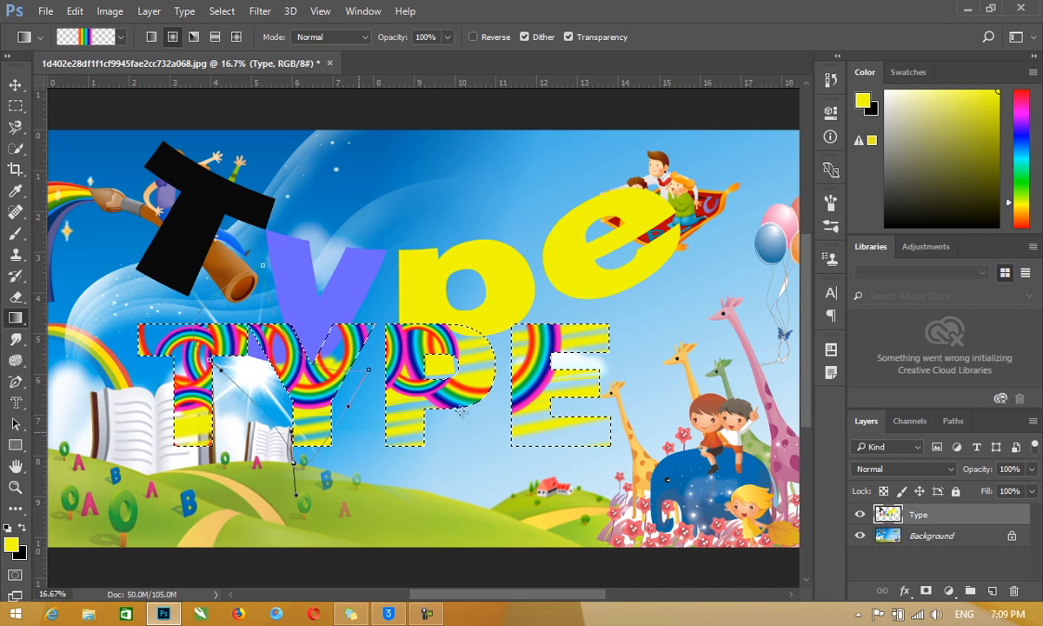
drag(578, 432, 580, 358)
drag(409, 407, 484, 406)
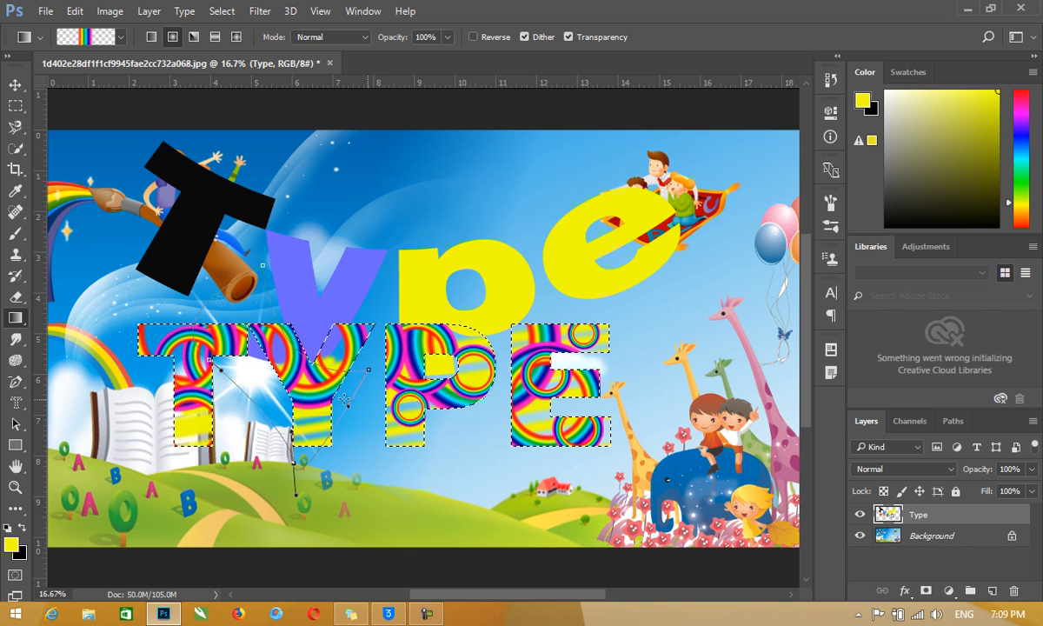
drag(315, 423, 336, 452)
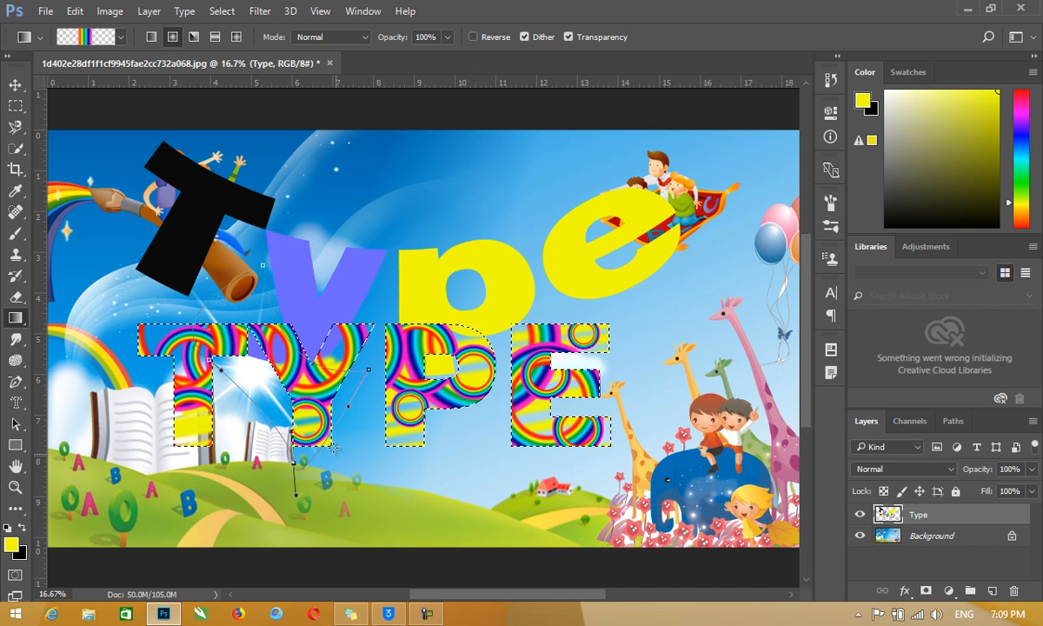
key(ctrl+d)
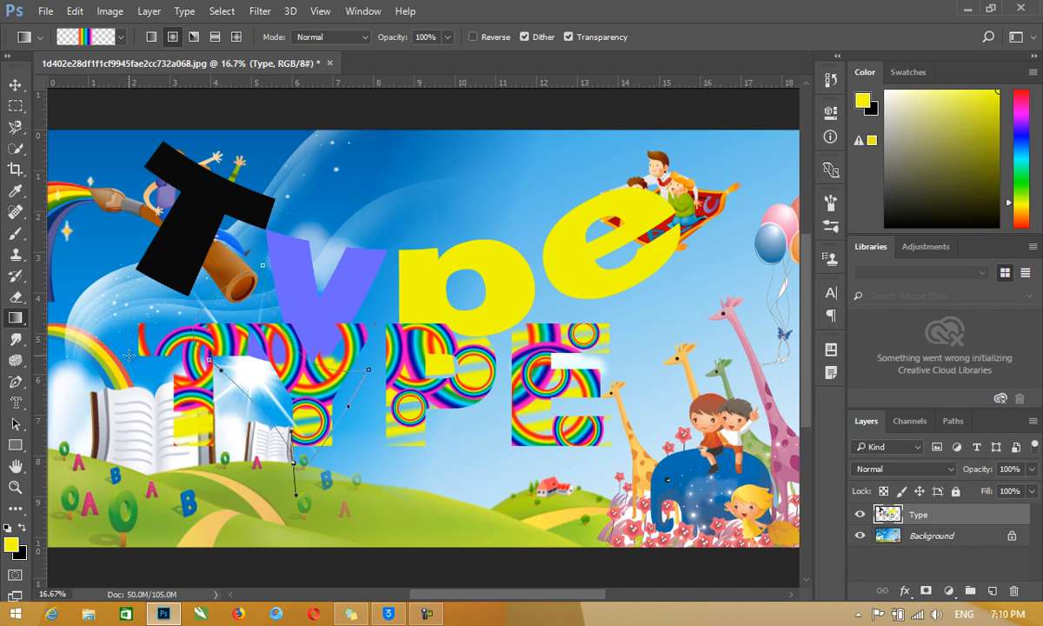
Step: Add a first name as yellow 100 pt vertical text along the illustration's left edge with the Vertical Type tool and commit it
click(19, 404)
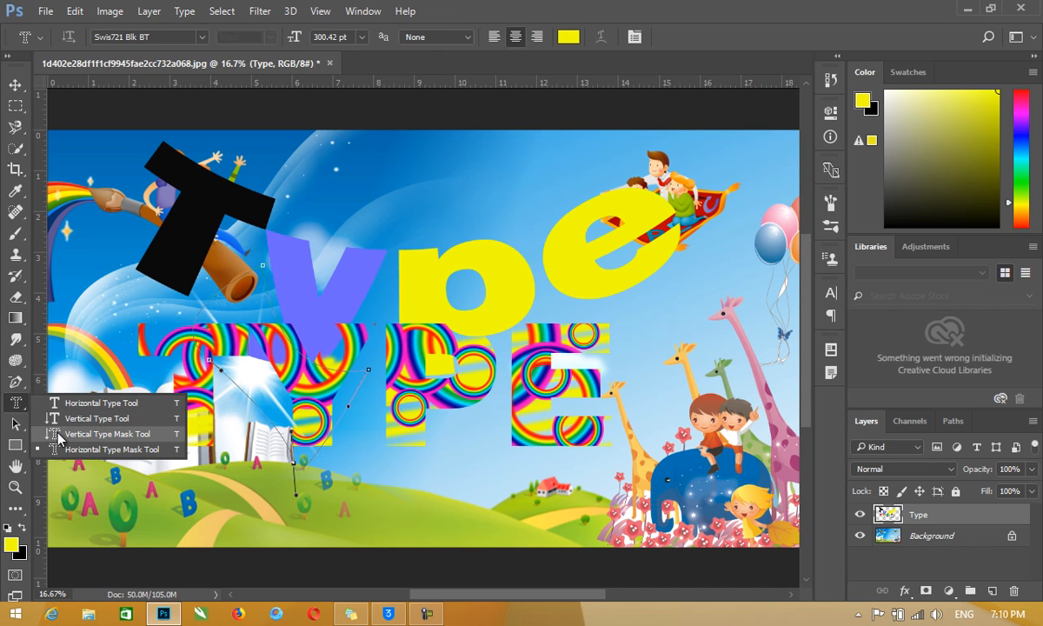
click(76, 420)
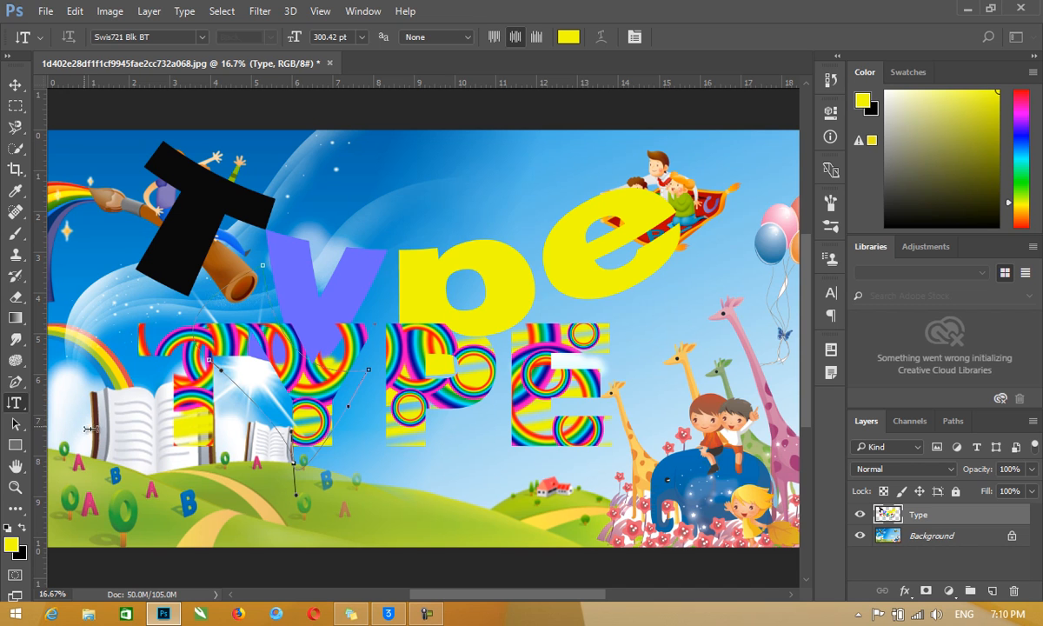
click(328, 37)
text(100)
click(89, 270)
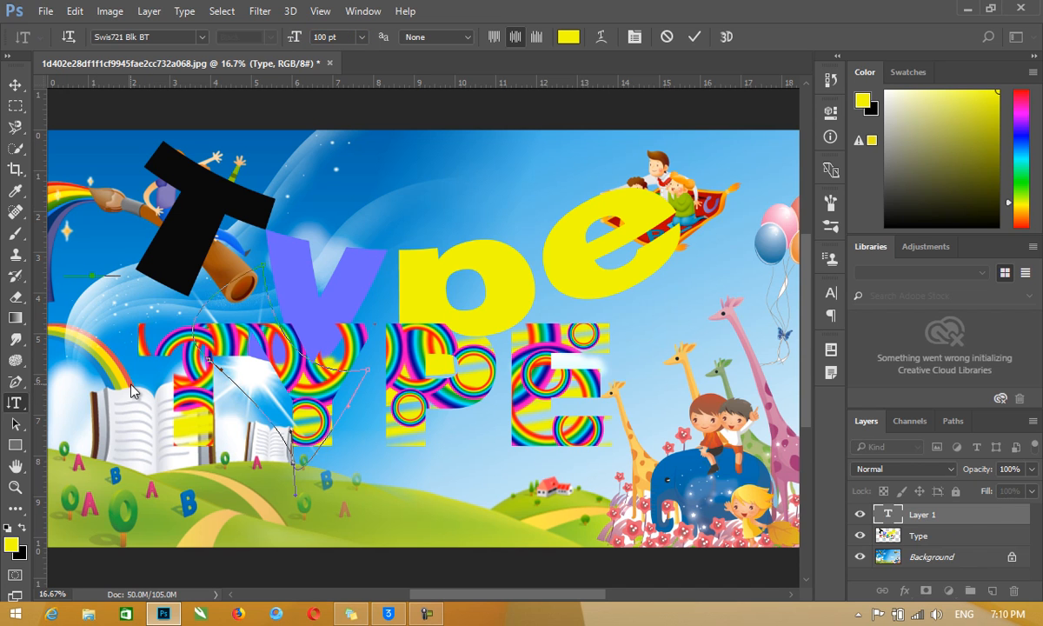
text(Ahmad)
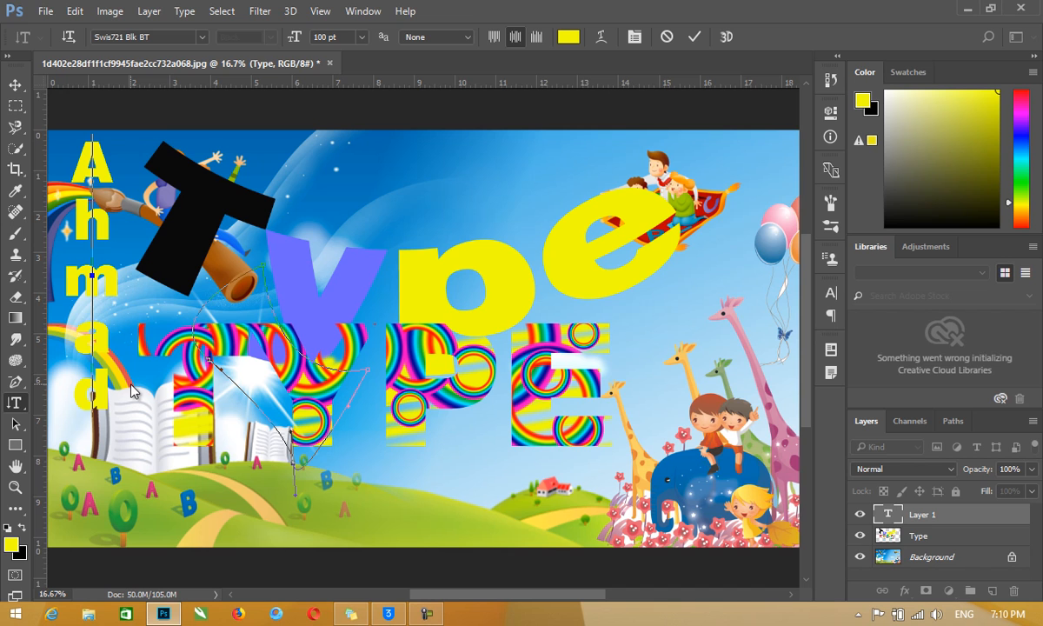
click(693, 37)
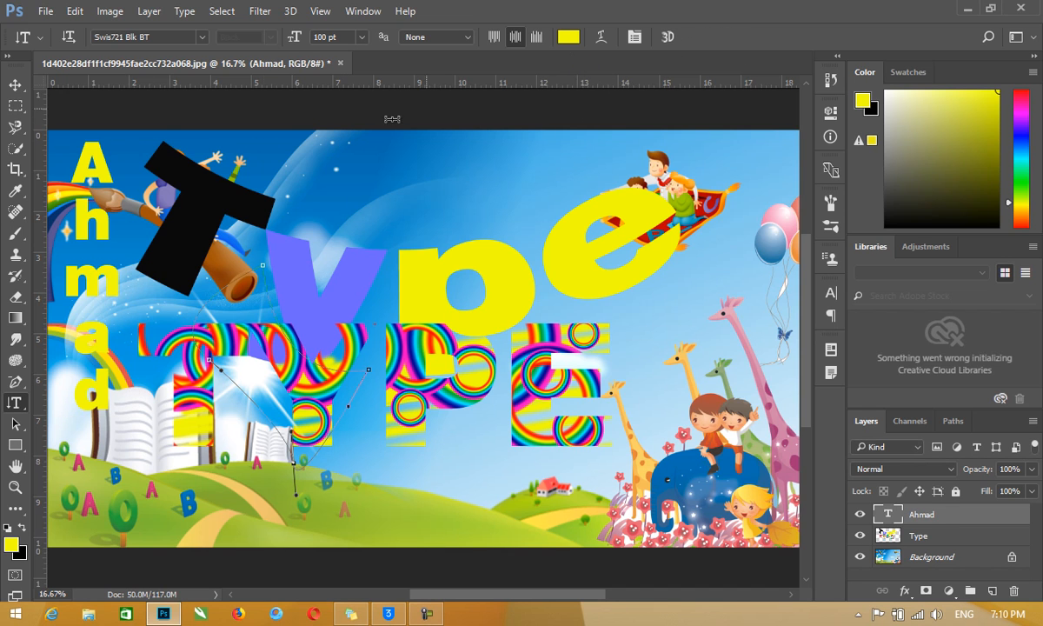
Step: Move the vertical name text slightly to the right, closer to the black "T"
right_click(15, 402)
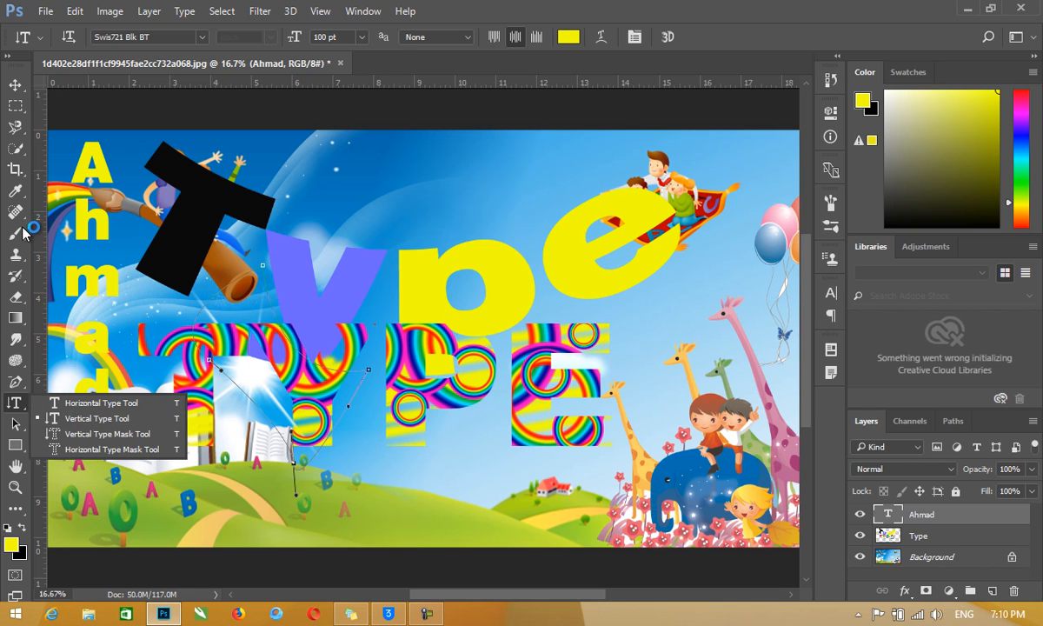
click(15, 85)
click(204, 242)
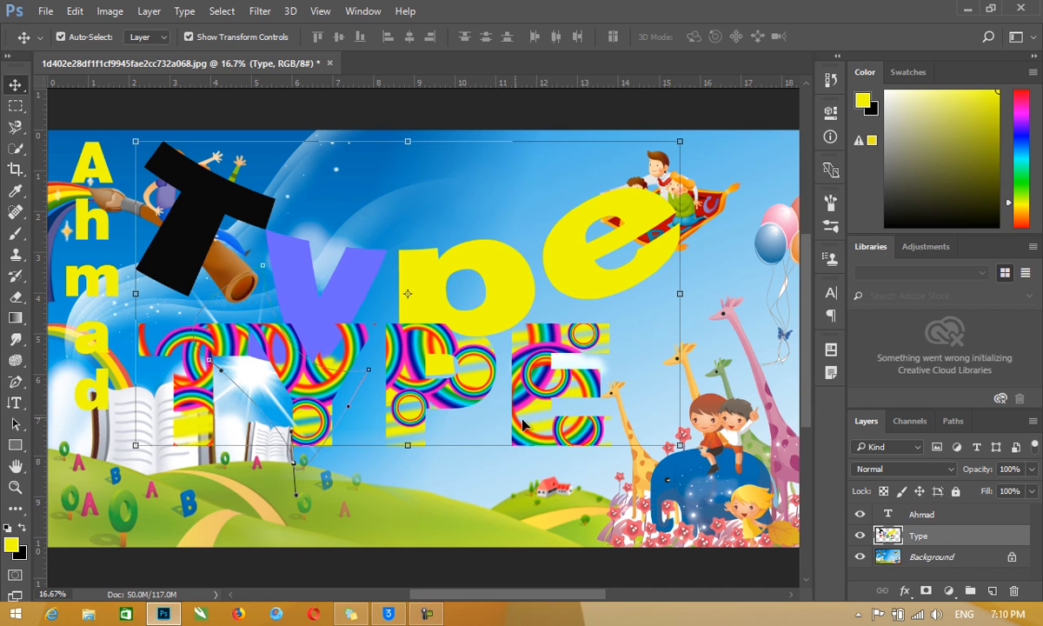
drag(97, 292, 126, 292)
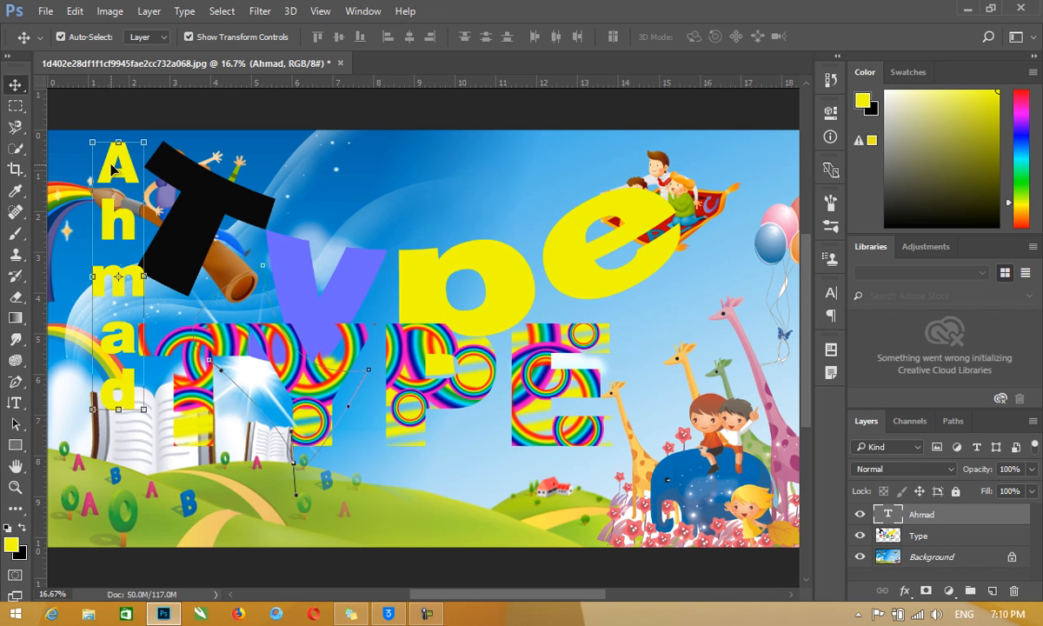
Step: Recolour the vertical name text bright sky blue through its character settings and close those settings
click(182, 57)
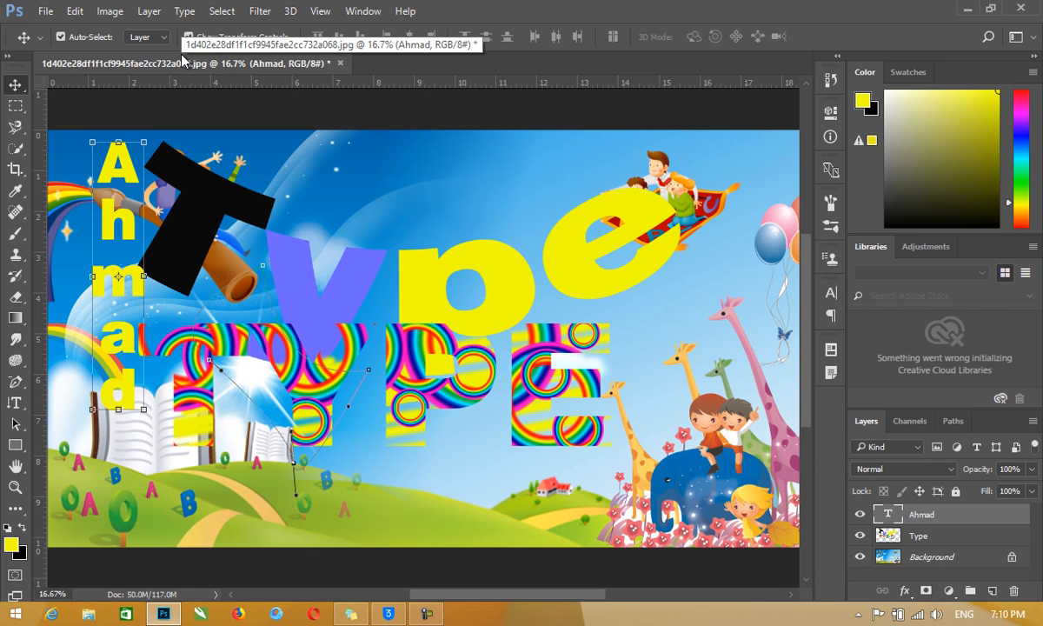
click(362, 12)
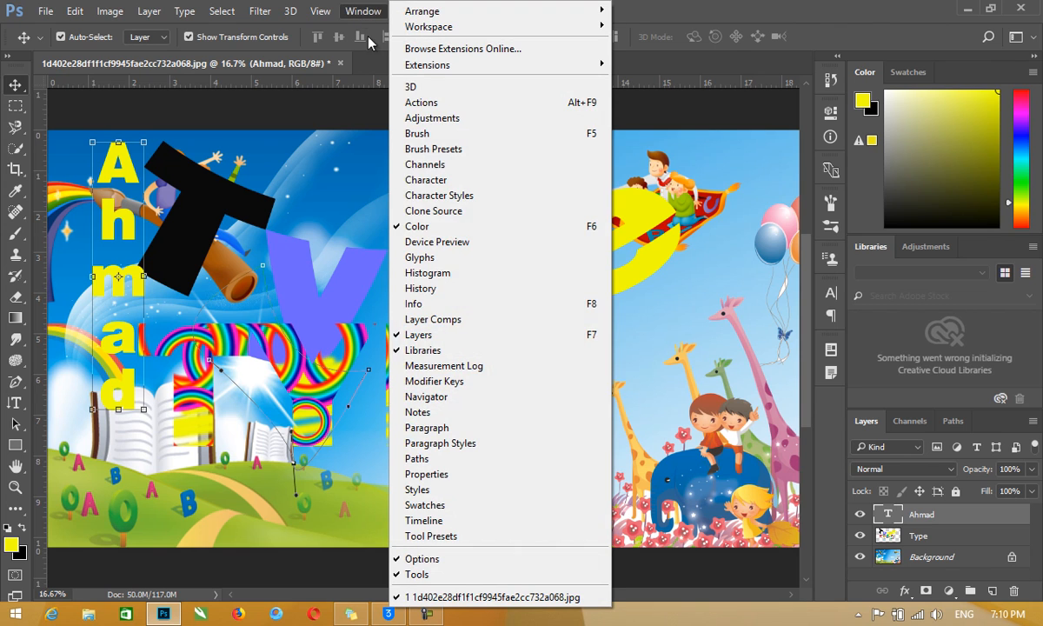
click(439, 181)
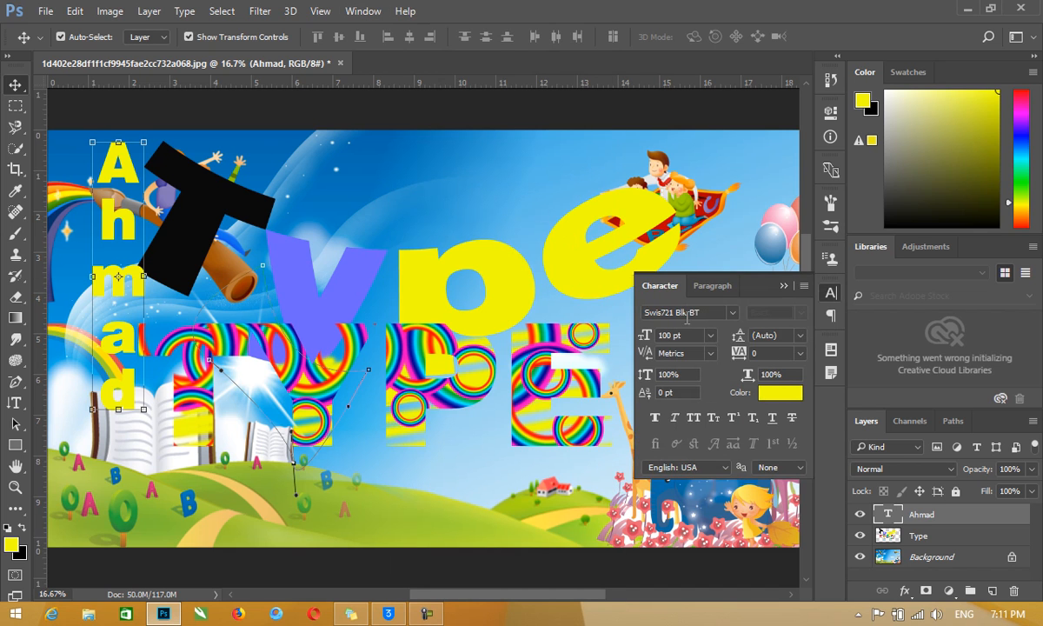
click(779, 393)
click(335, 337)
click(534, 239)
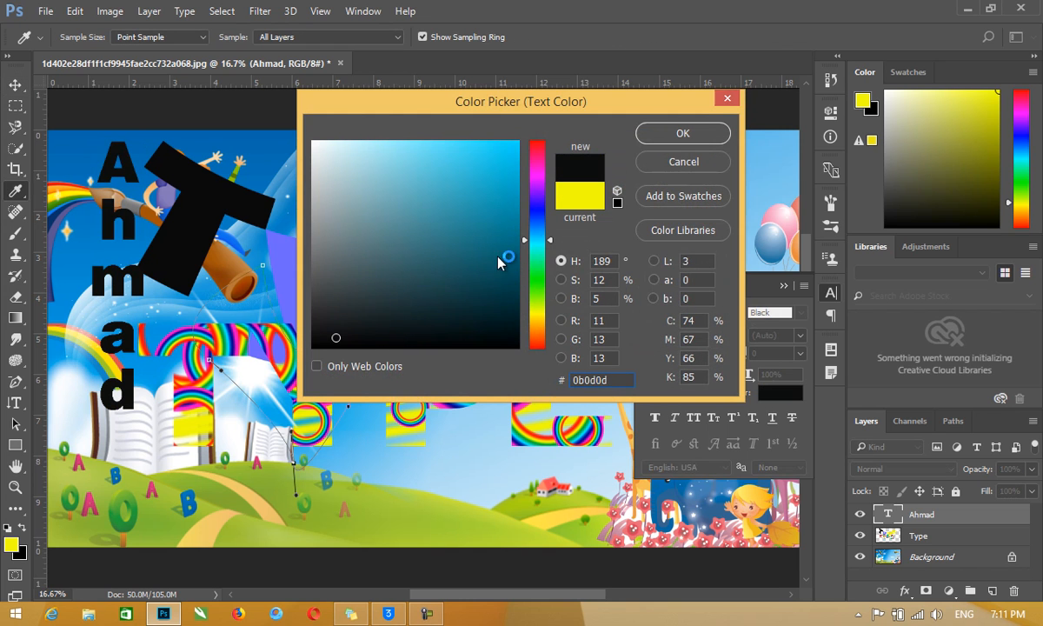
drag(518, 143, 600, 90)
click(682, 133)
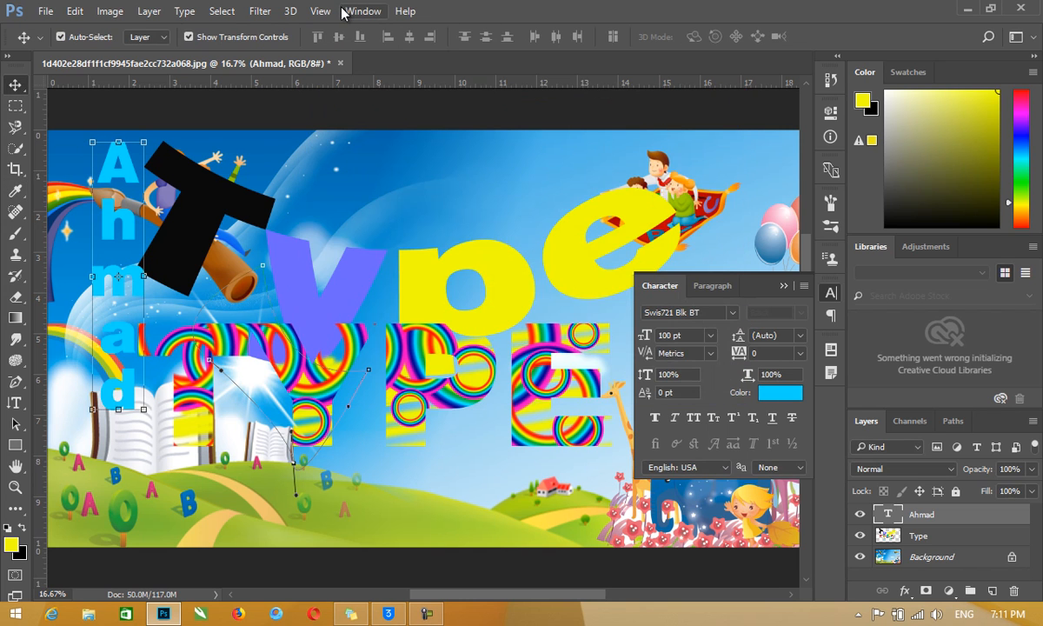
click(370, 11)
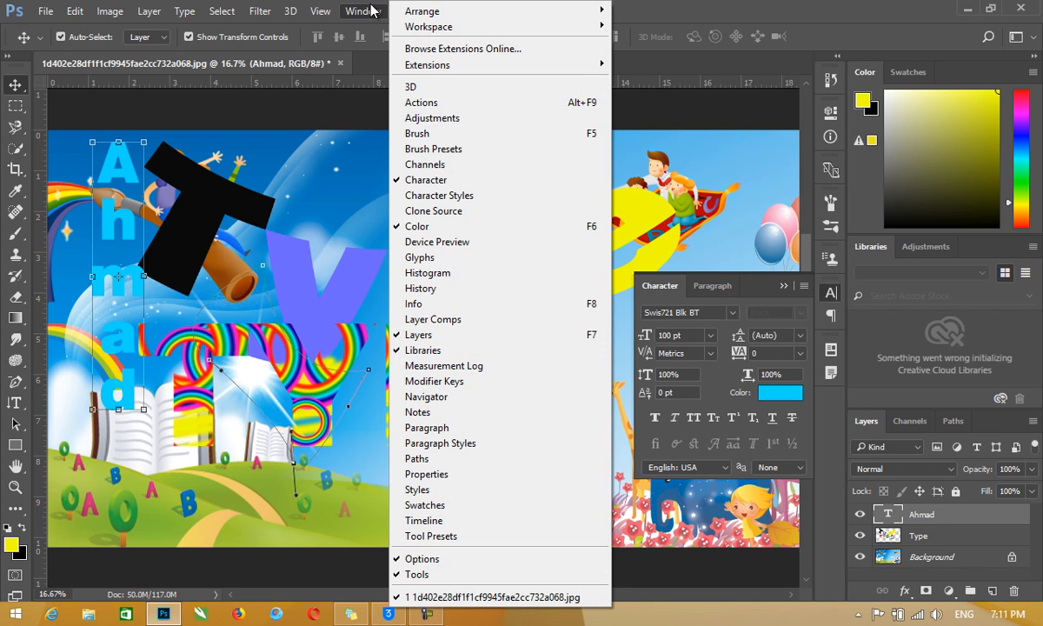
click(464, 181)
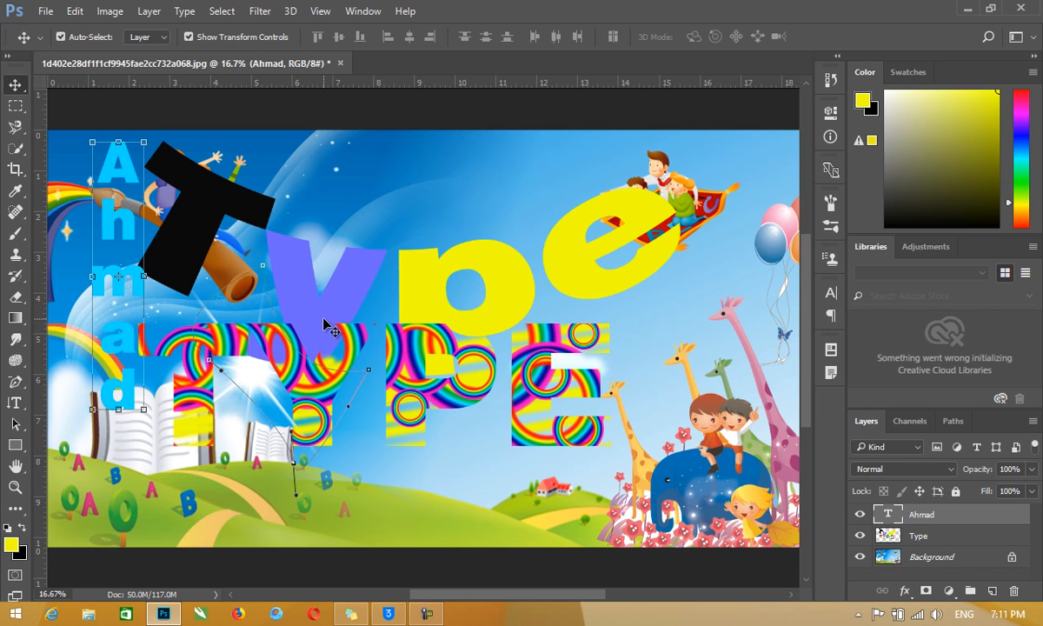
Step: Revert the image to its saved state and draw a closed curved path with three anchor points near the upper-left cloud using the Pen tool
key(F12)
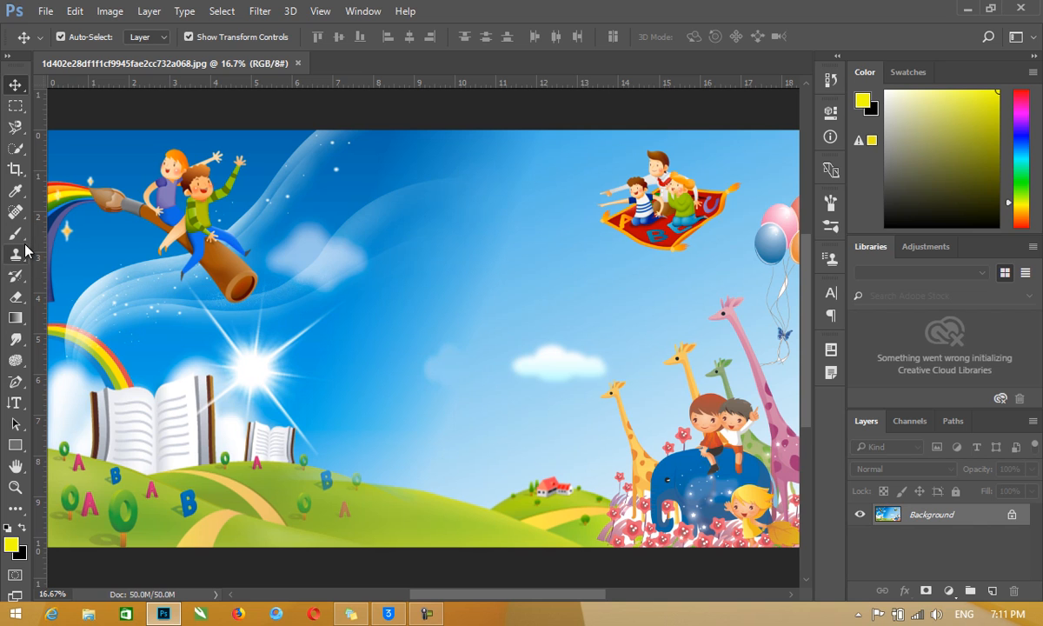
click(17, 382)
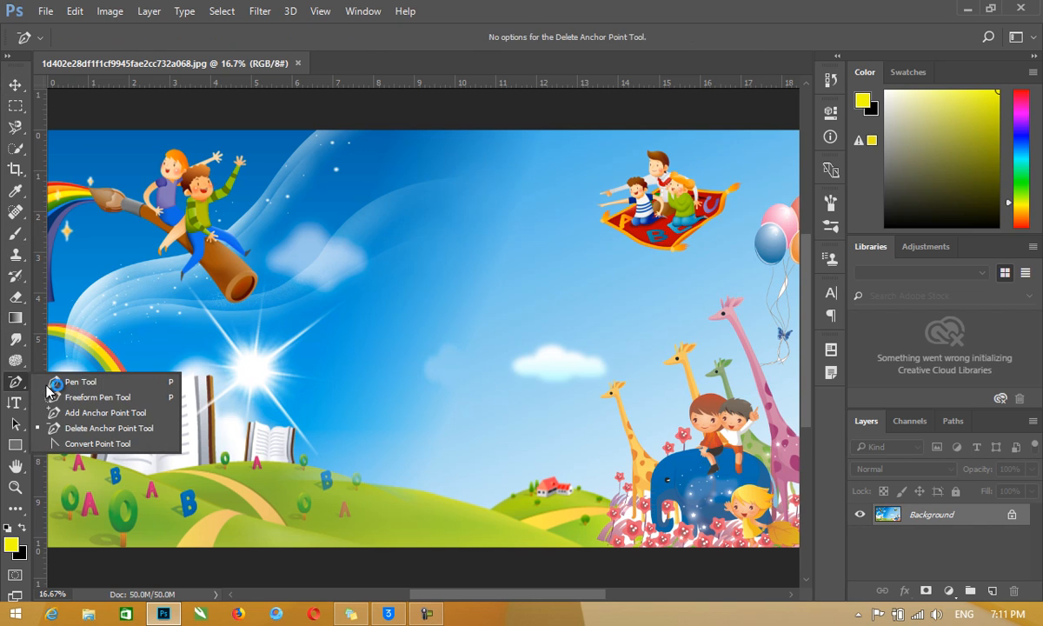
click(64, 383)
click(338, 243)
drag(311, 333, 348, 350)
drag(518, 310, 516, 282)
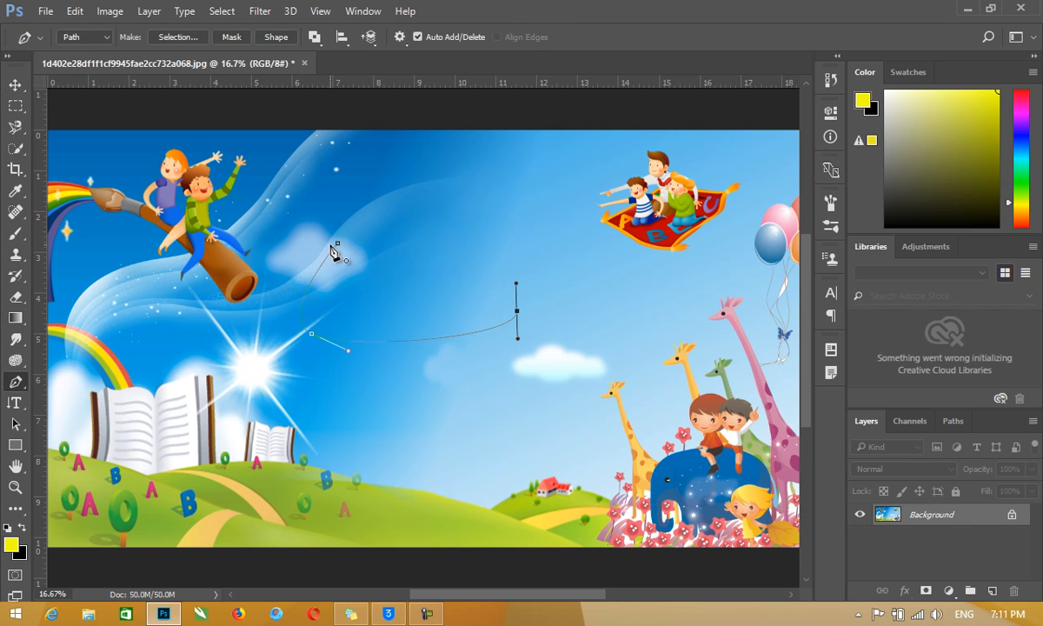
click(338, 245)
Step: Draw a second closed path with four anchor points below the flying carpet, curved along its lower side
drag(582, 335, 624, 396)
drag(711, 372, 713, 332)
click(693, 273)
click(581, 252)
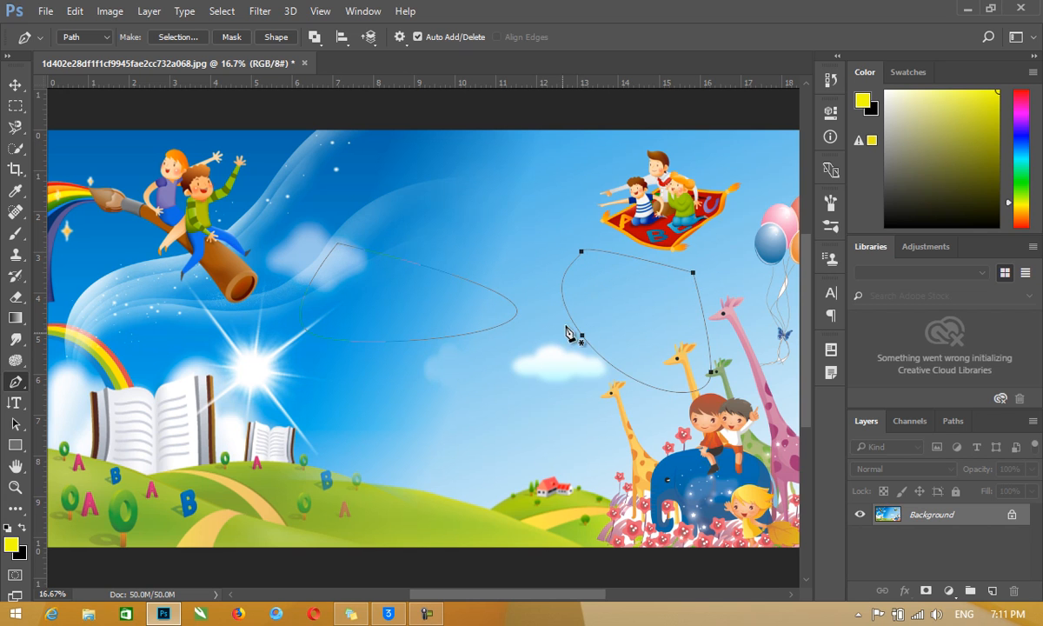
Step: Reposition both whole paths with the Path Selection tool so that they overlap in the middle of the sky
right_click(15, 424)
click(52, 425)
drag(637, 309, 666, 306)
drag(452, 327, 469, 376)
drag(399, 352, 404, 244)
drag(610, 319, 531, 368)
drag(478, 261, 445, 328)
drag(525, 356, 467, 318)
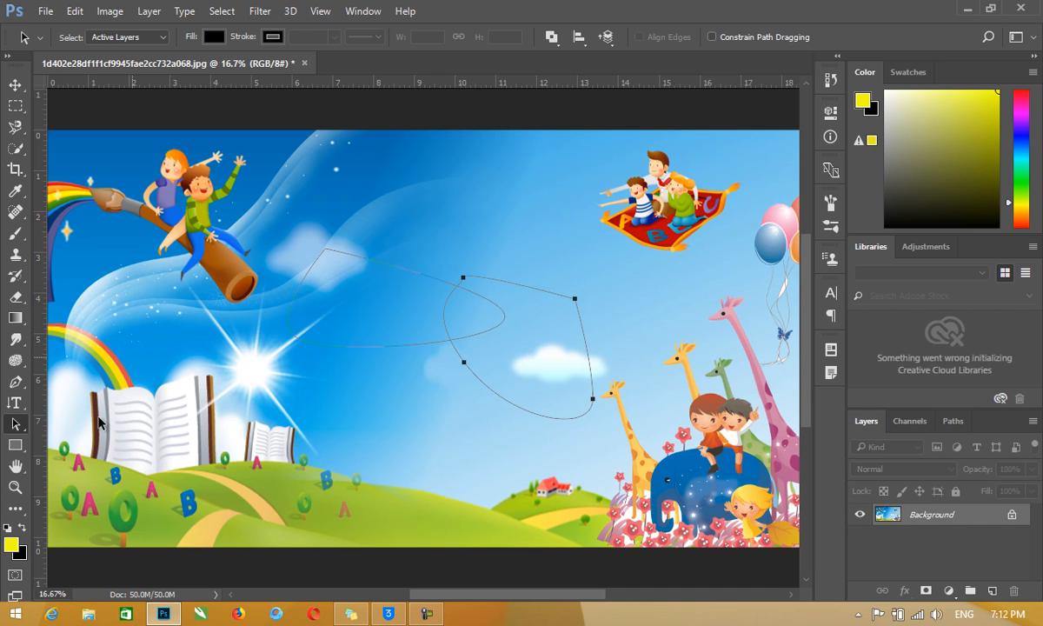
Step: Reshape the four-point path with the Direct Selection tool by pulling its two upper anchor points upward and the right one outward
drag(16, 424, 63, 427)
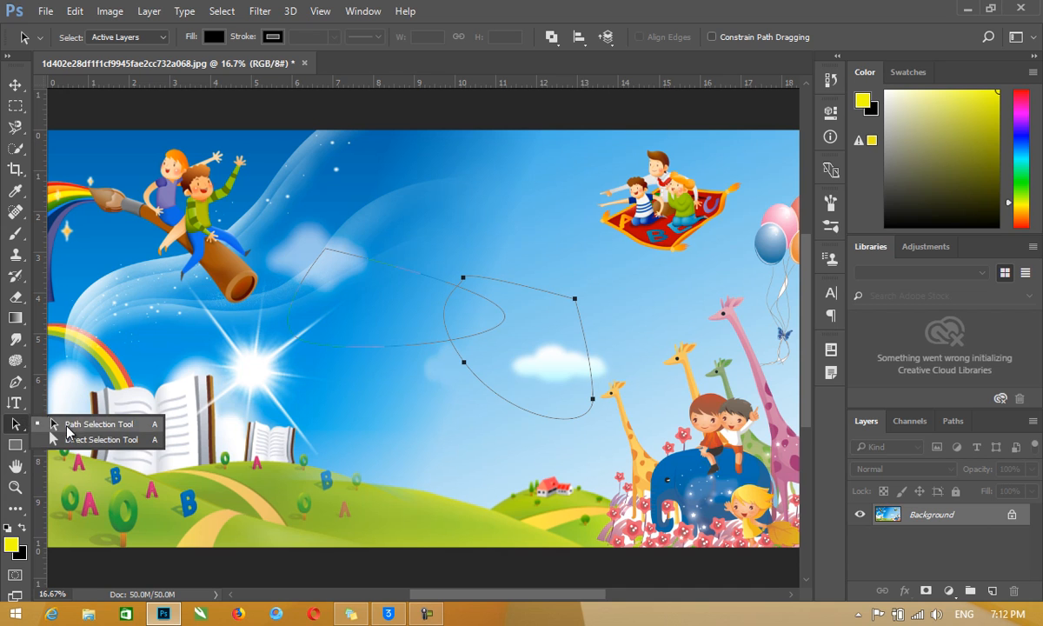
click(78, 440)
click(540, 306)
click(577, 307)
drag(576, 302, 627, 252)
drag(467, 281, 481, 205)
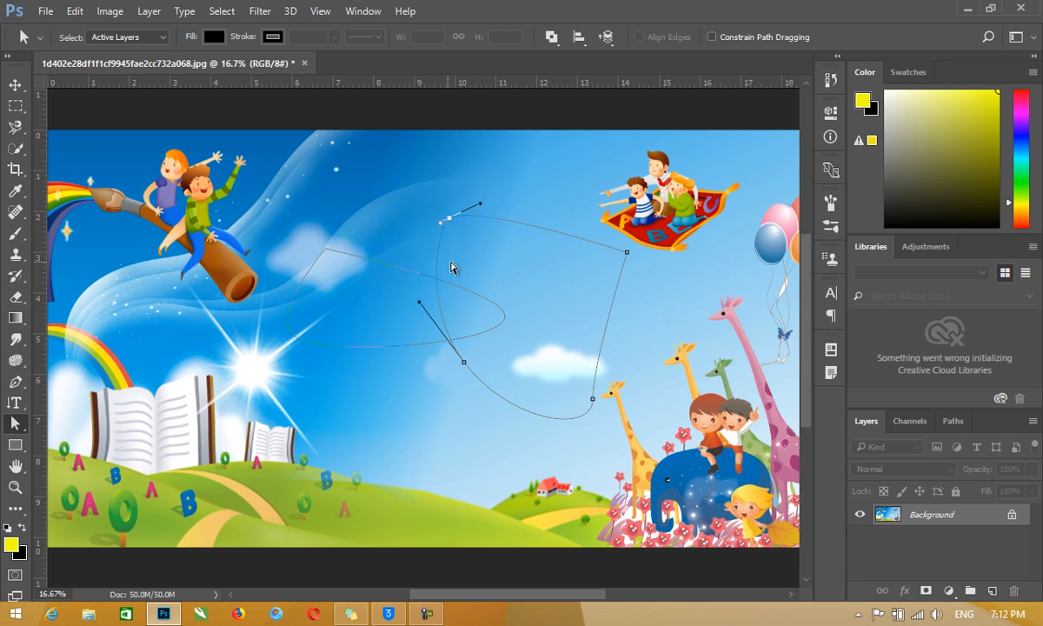
right_click(17, 424)
click(95, 439)
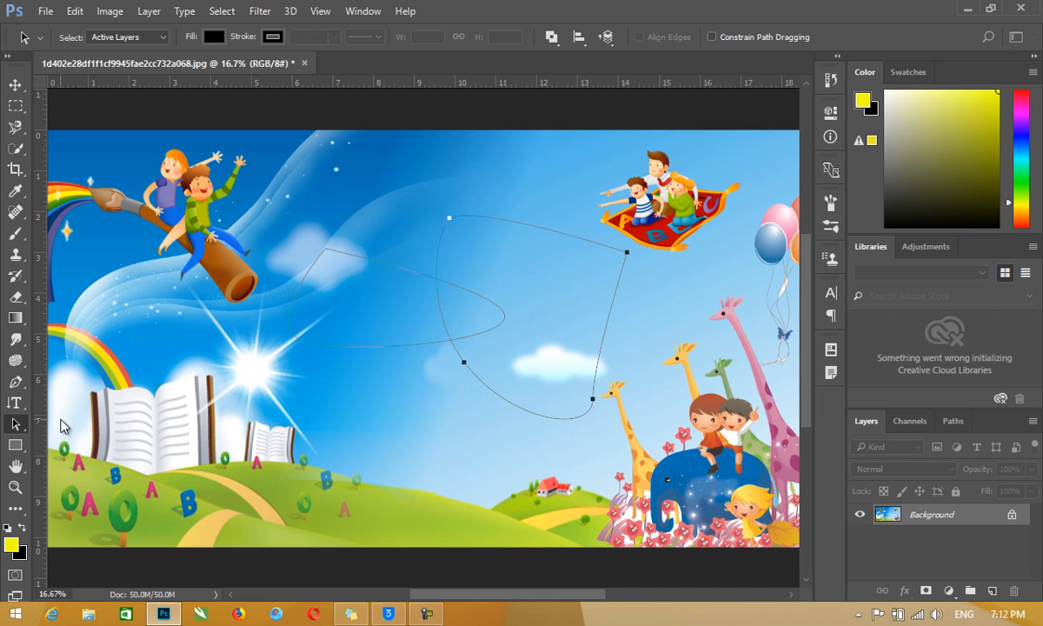
Step: Draw a yellow six-sided polygon about 1432 by 1402 px beside the children on the paintbrush, replacing a first attempt that overran the canvas
click(15, 446)
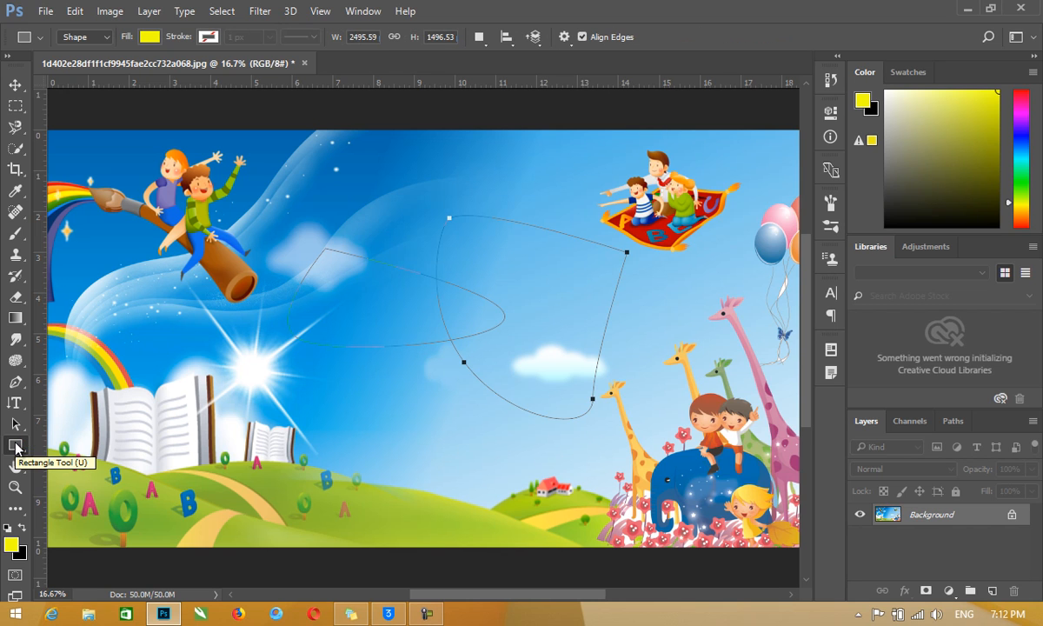
right_click(16, 448)
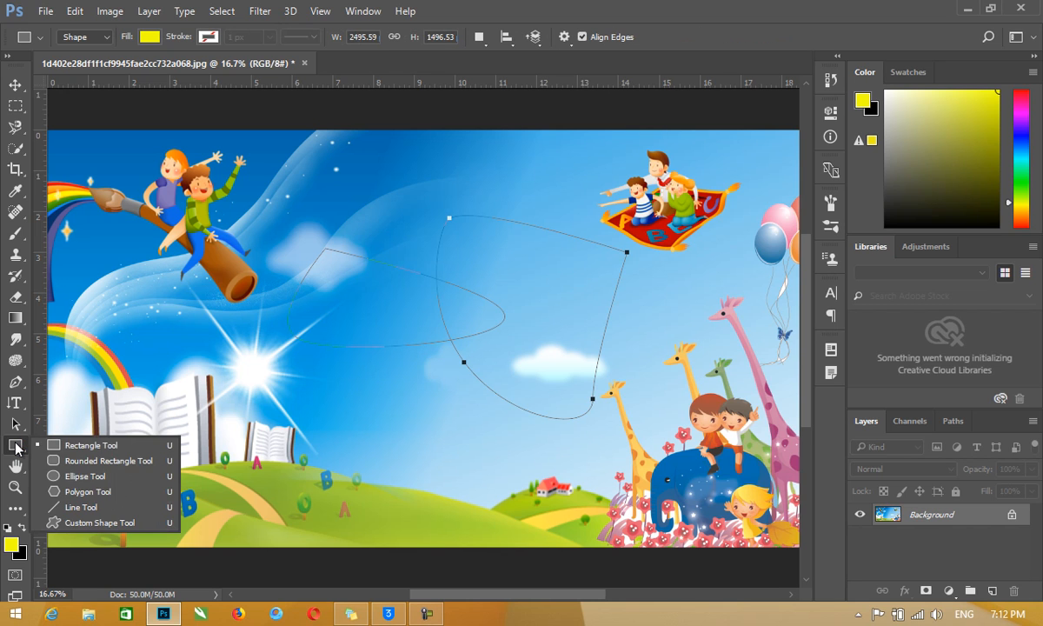
click(80, 491)
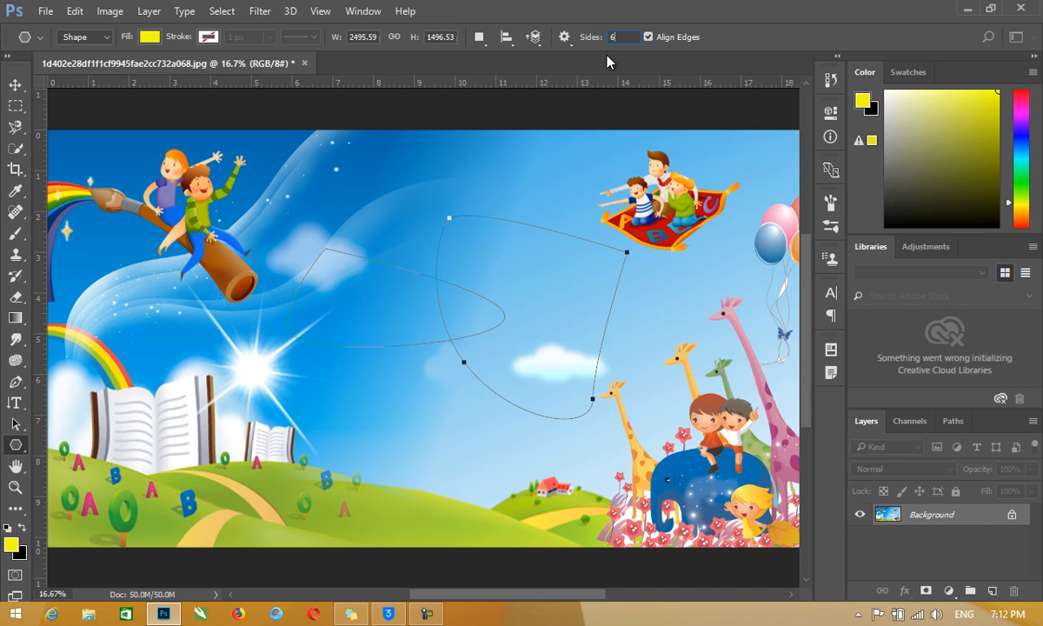
drag(315, 191, 398, 278)
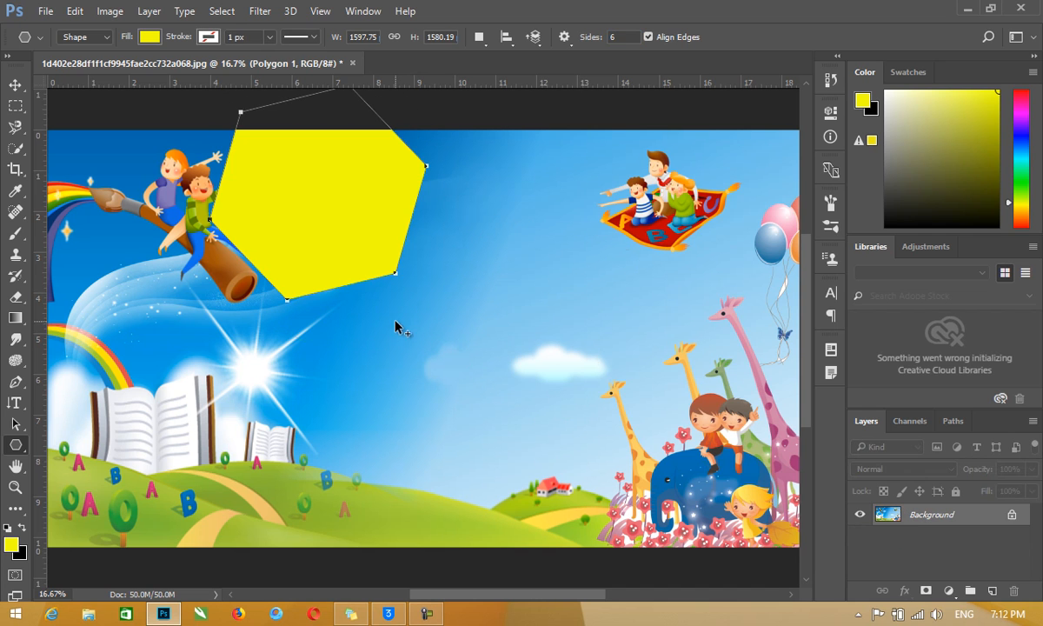
key(ctrl+z)
drag(339, 250, 406, 323)
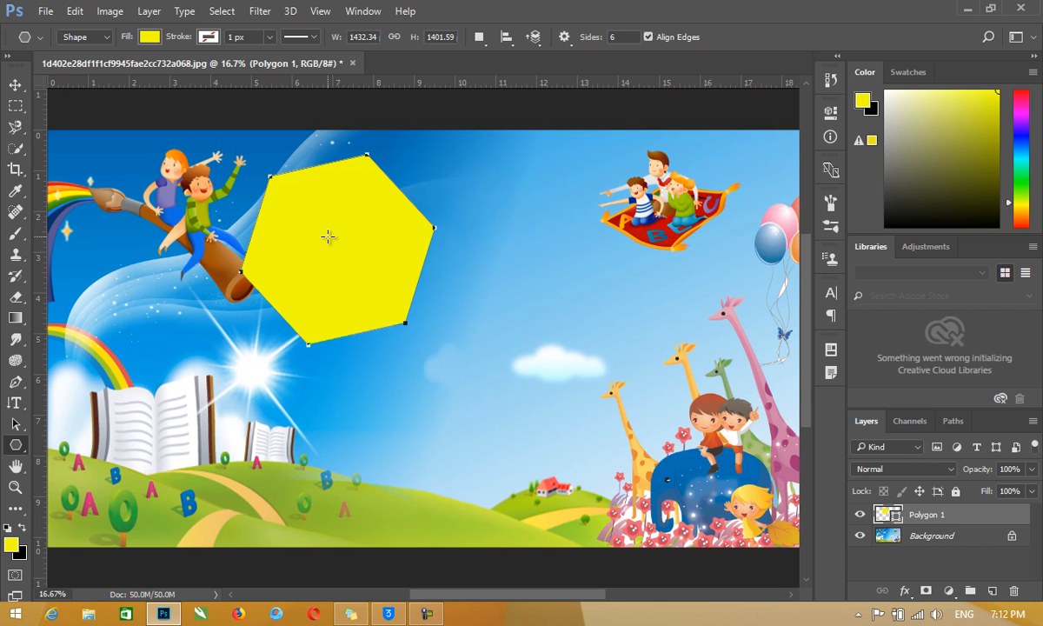
Step: Draw a second yellow six-sided polygon about 935 by 1031 px as a shape over the small cloud, with the document's paths listed
click(100, 42)
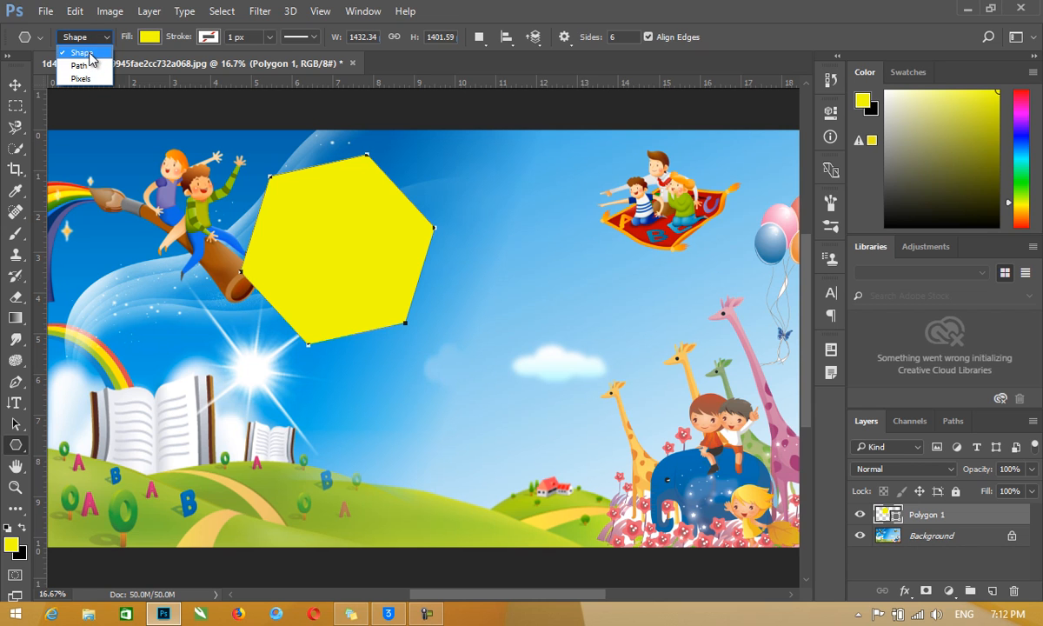
click(81, 52)
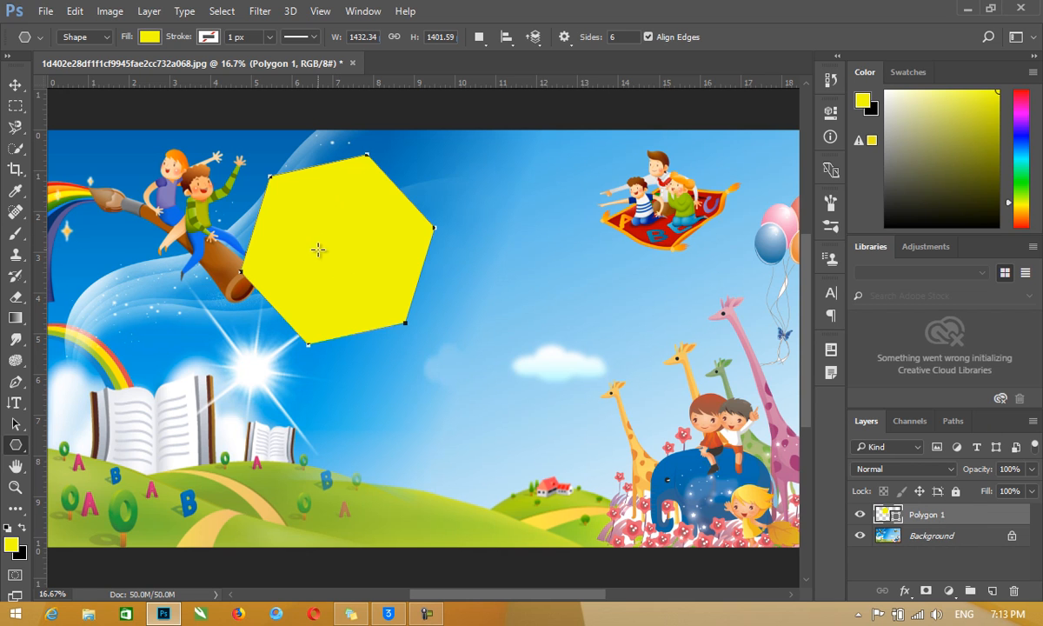
click(963, 423)
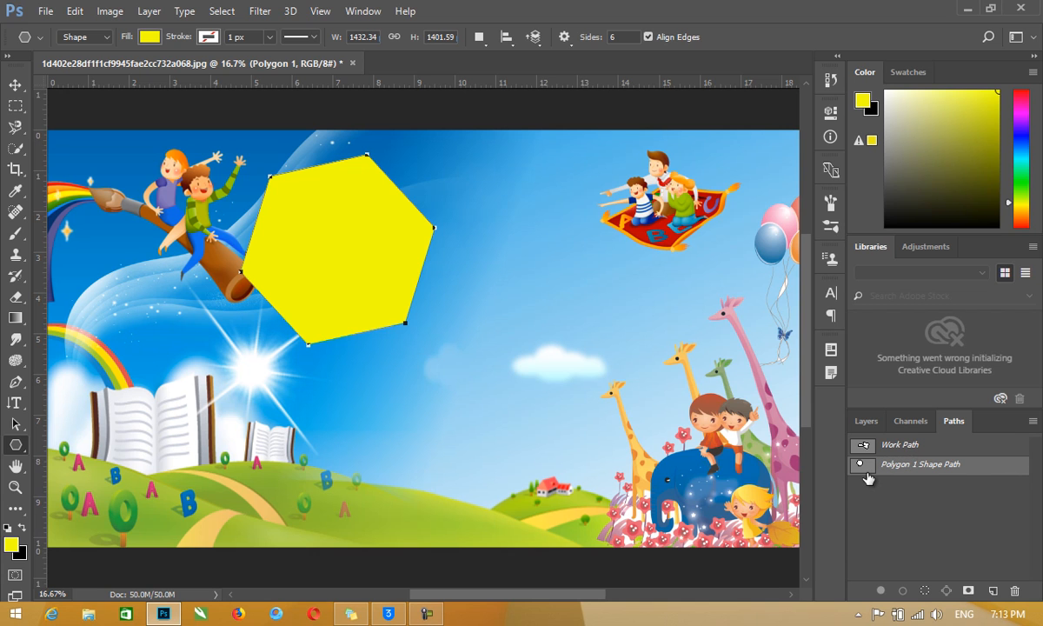
drag(517, 384, 576, 424)
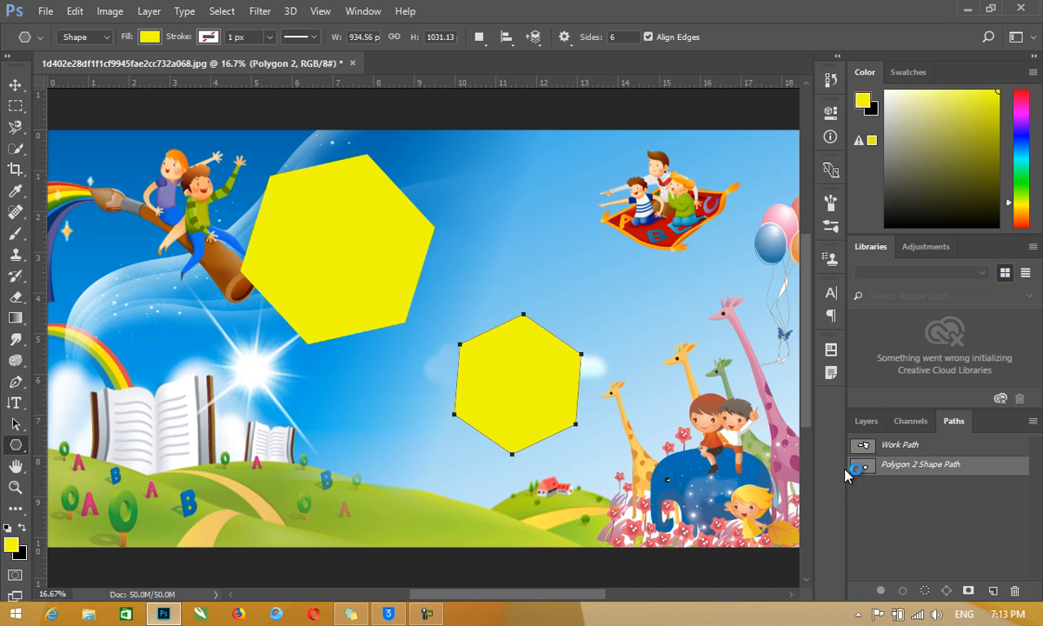
Step: Draw a six-sided polygon as a path in the sky below the first yellow hexagon
click(84, 36)
click(79, 61)
drag(350, 403, 398, 446)
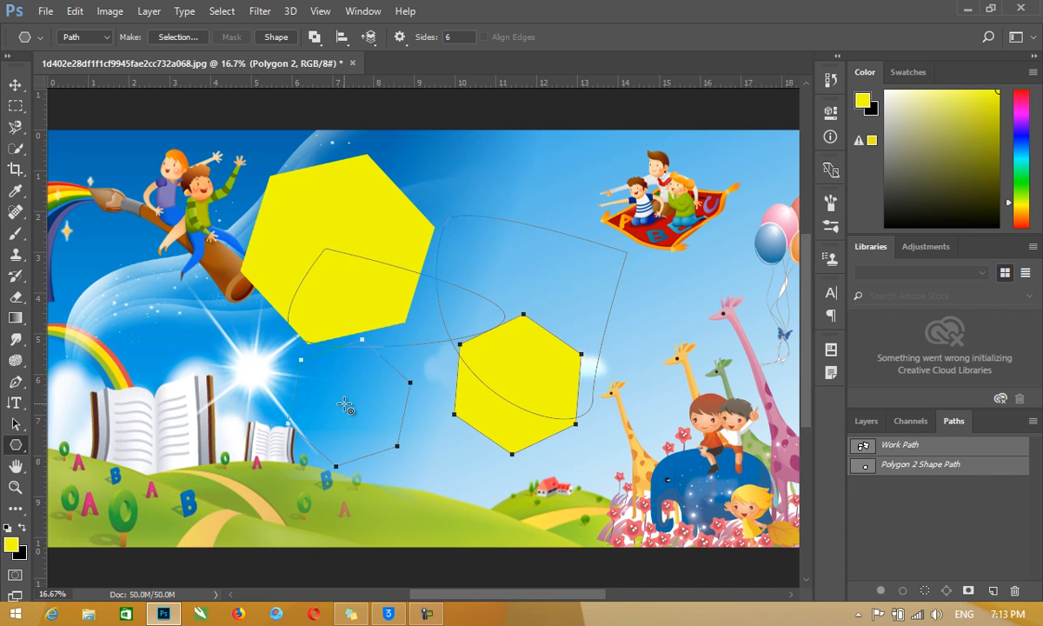
Step: Paint a yellow six-sided polygon in Pixels mode on the Background layer, beside the flying carpet
click(94, 38)
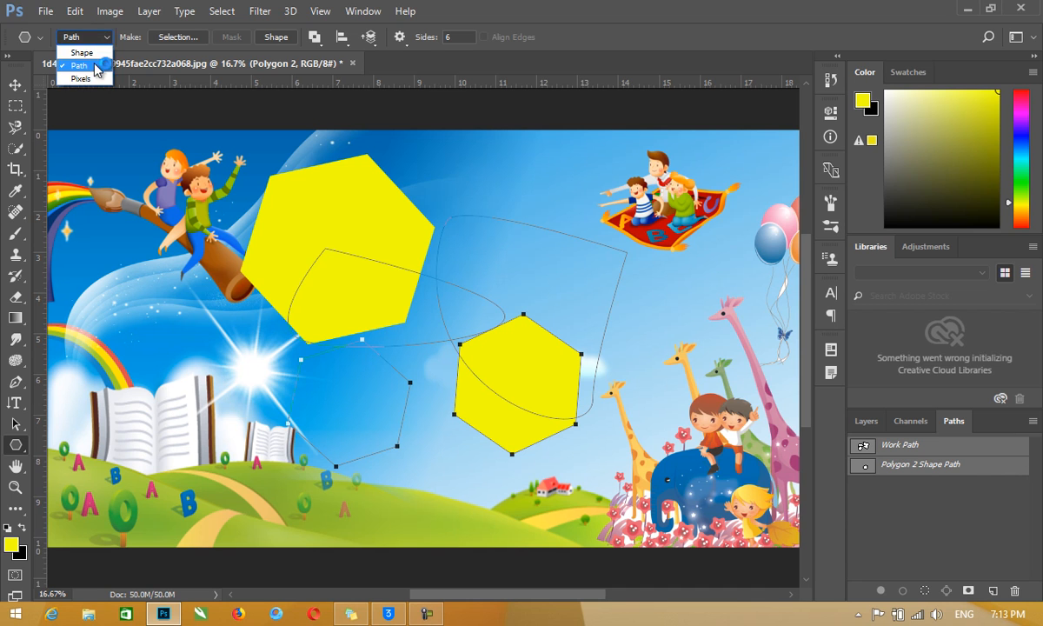
click(81, 79)
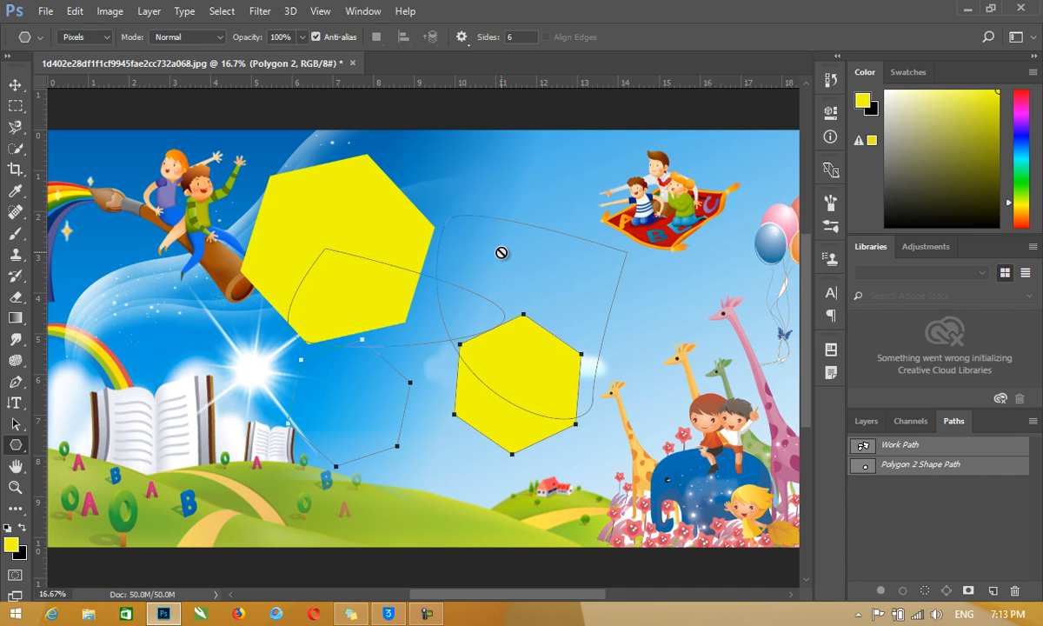
click(863, 420)
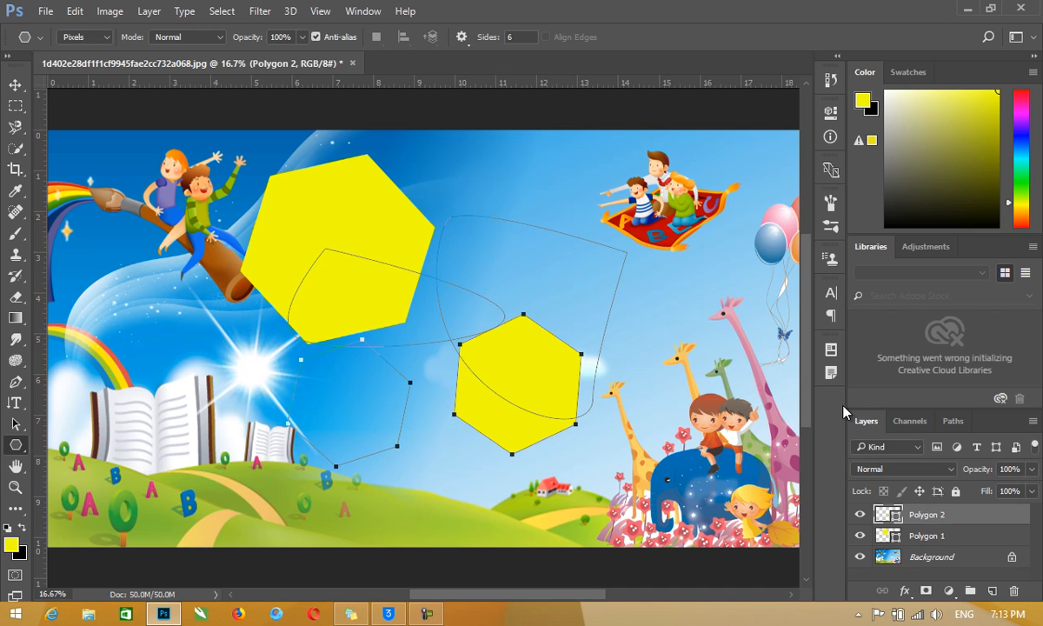
click(930, 556)
drag(553, 229, 613, 296)
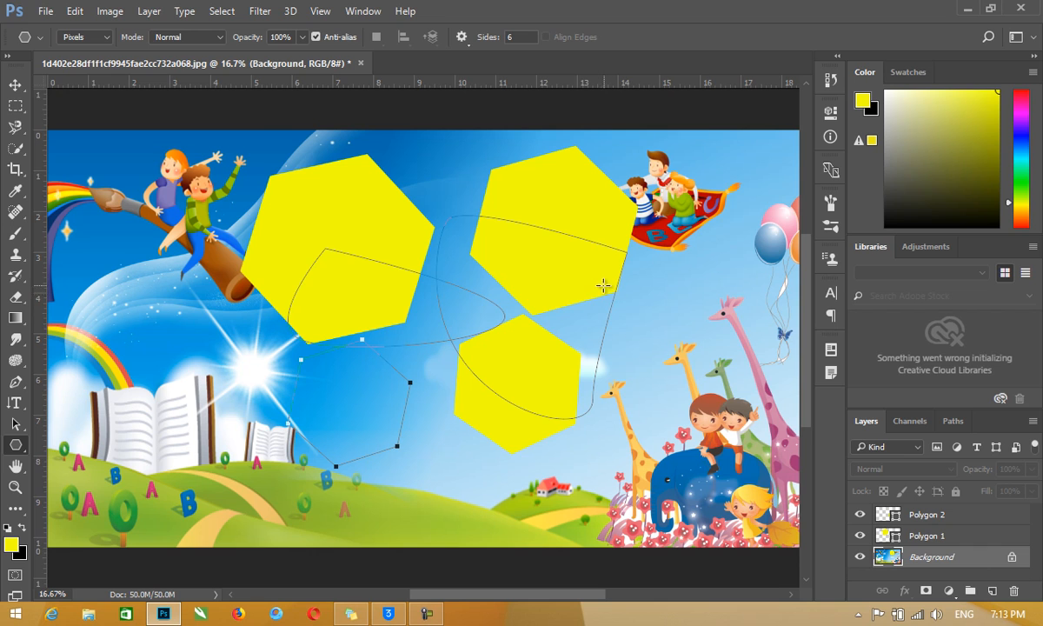
click(87, 37)
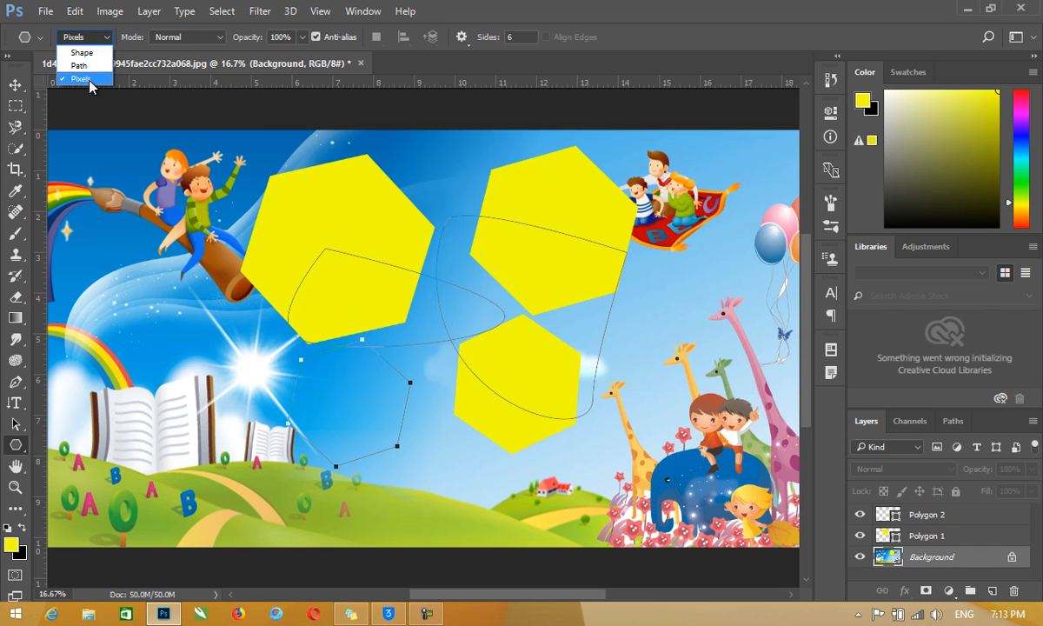
click(87, 79)
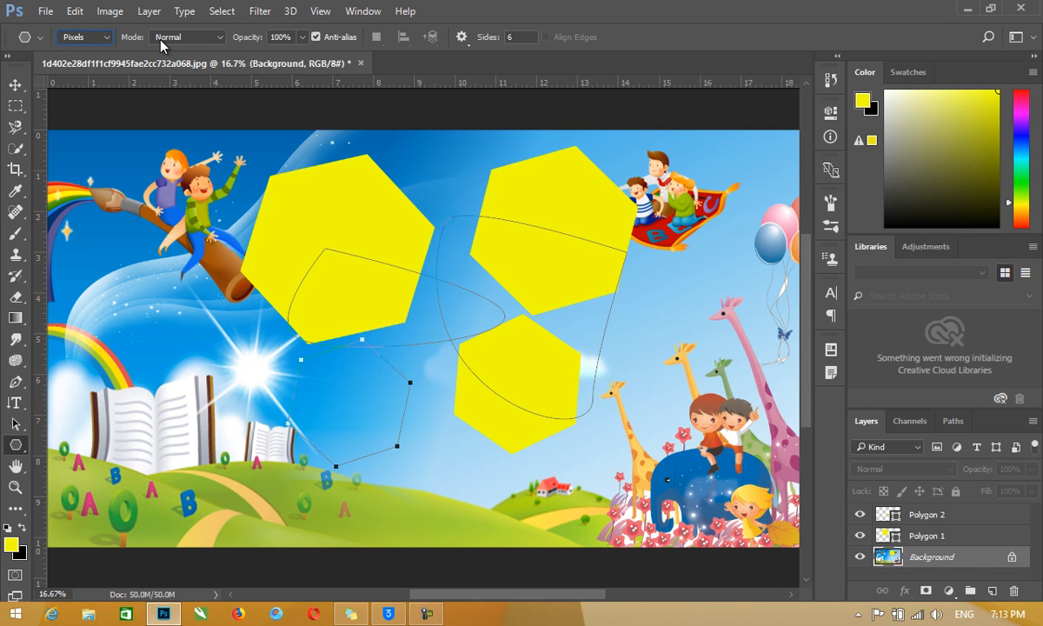
click(158, 37)
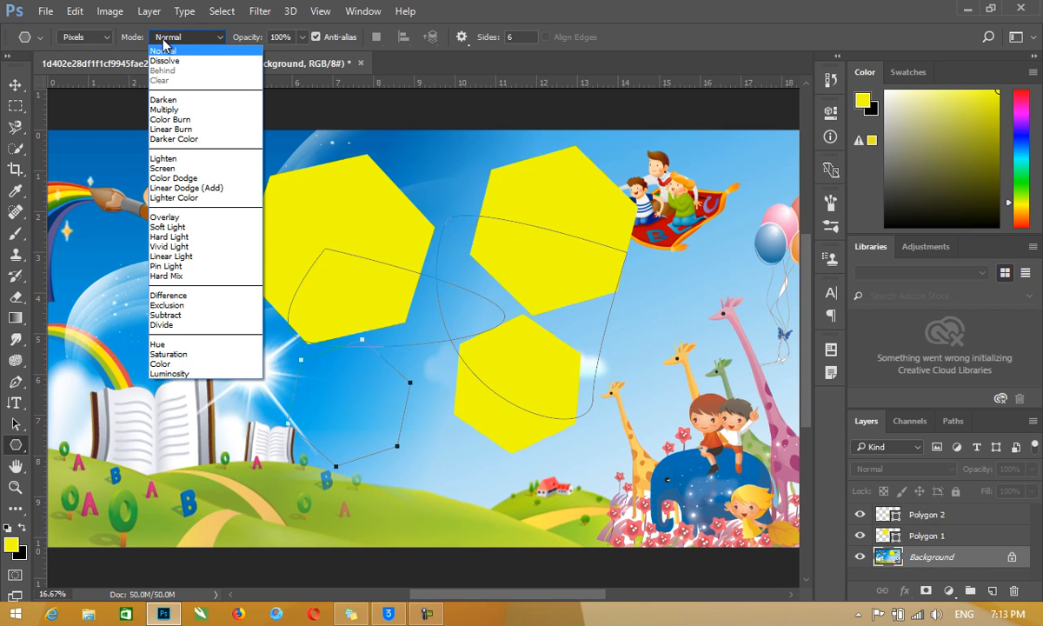
click(164, 41)
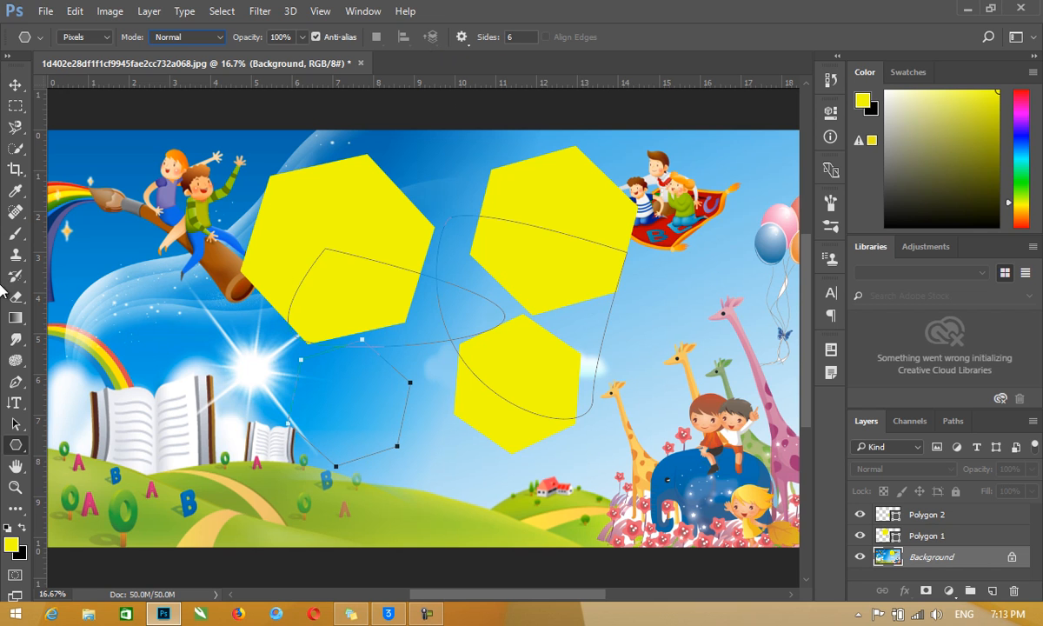
right_click(16, 445)
click(50, 462)
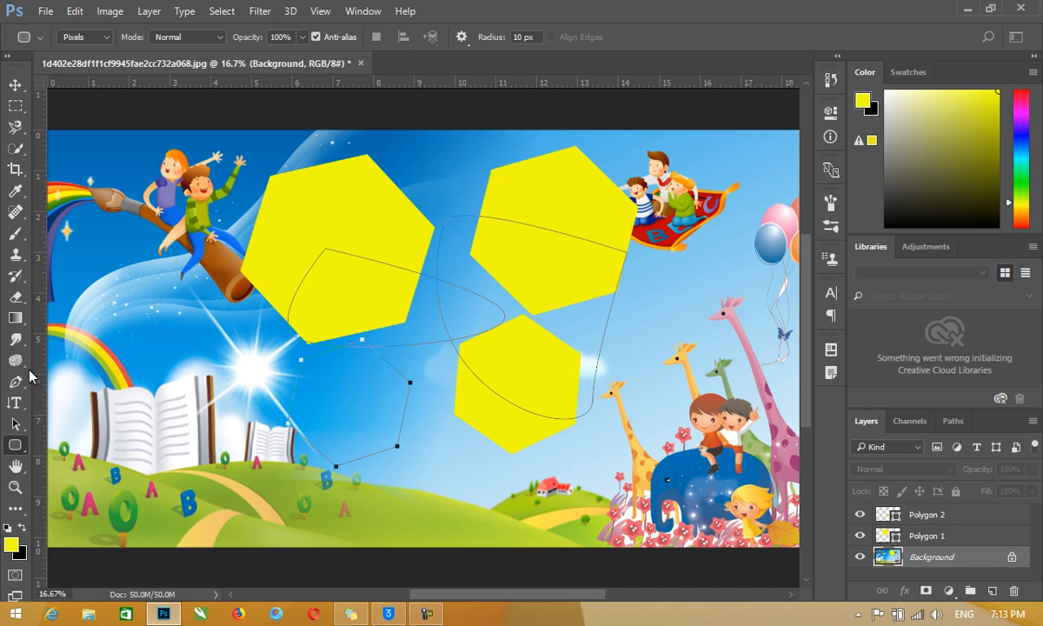
Step: Paint a yellow block arrow pointing right with the Custom Shape tool in Pixels mode, just beside the smaller hexagon
right_click(21, 444)
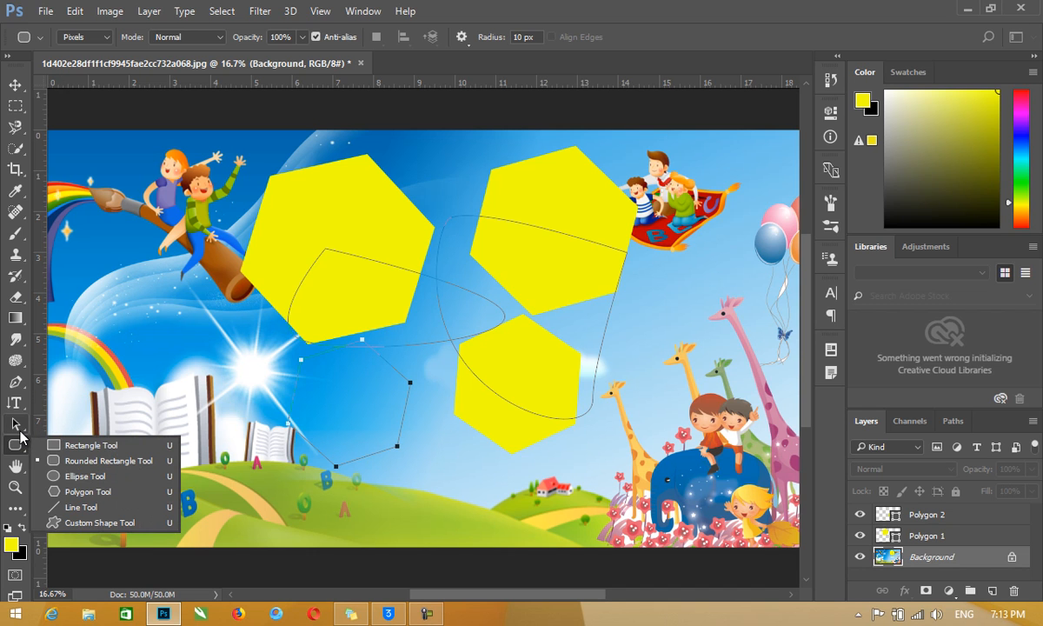
click(92, 522)
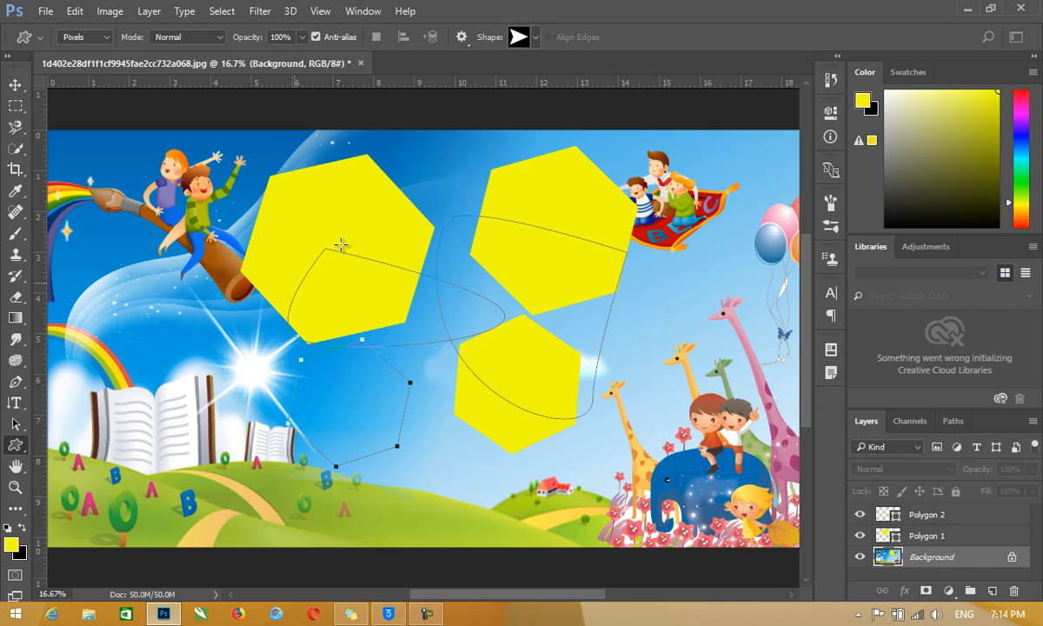
click(536, 39)
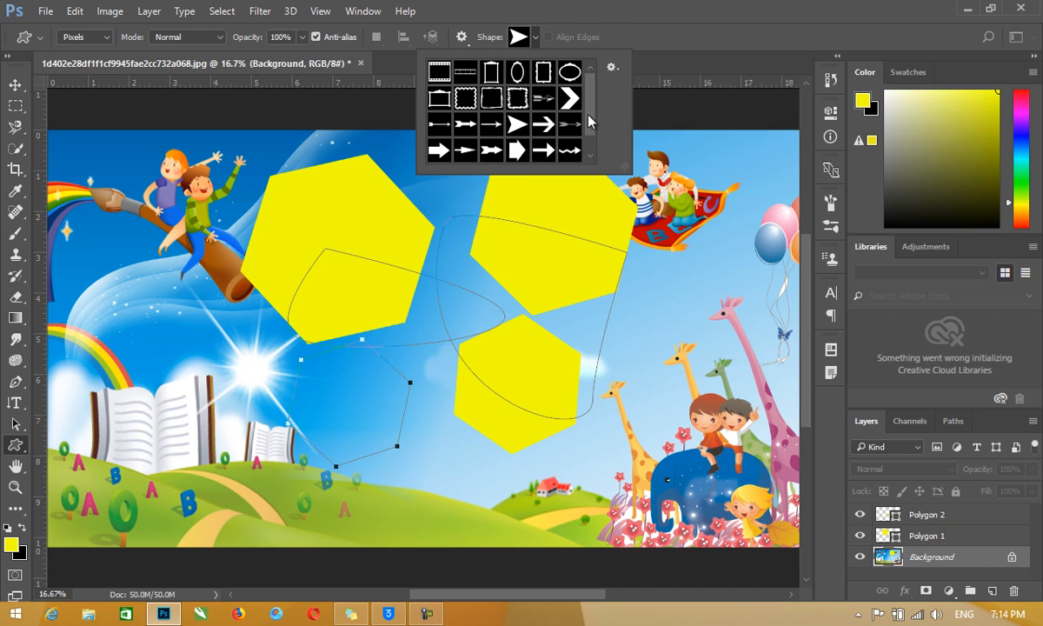
scroll(591, 130, down, 1)
scroll(594, 149, up, 1)
scroll(551, 82, down, 1)
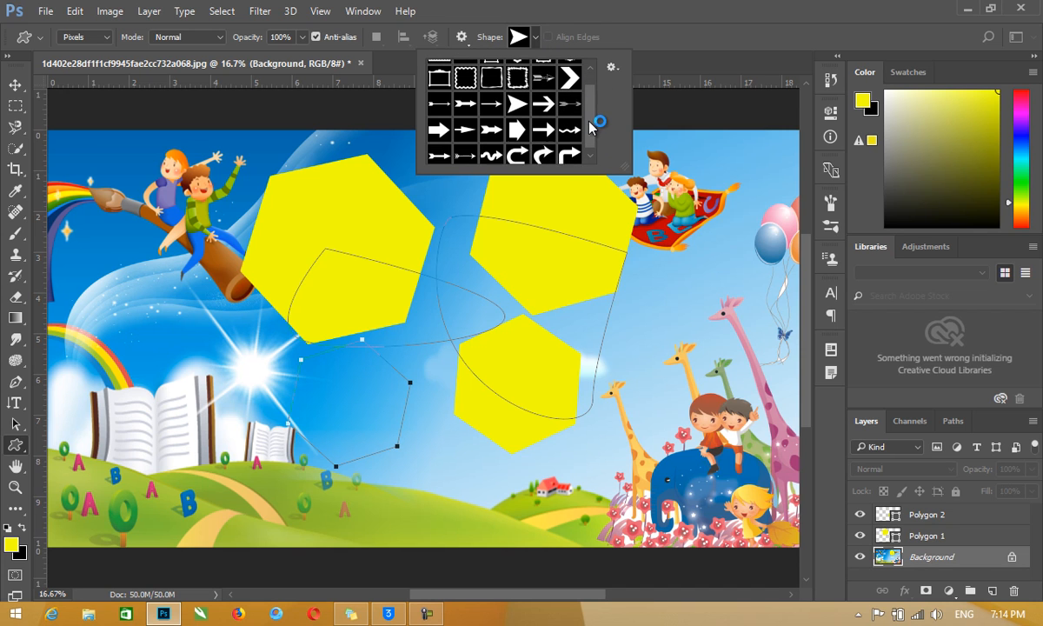
click(519, 132)
click(374, 341)
mouse_move(358, 380)
mouse_down()
mouse_move(445, 402)
mouse_move(459, 433)
mouse_up()
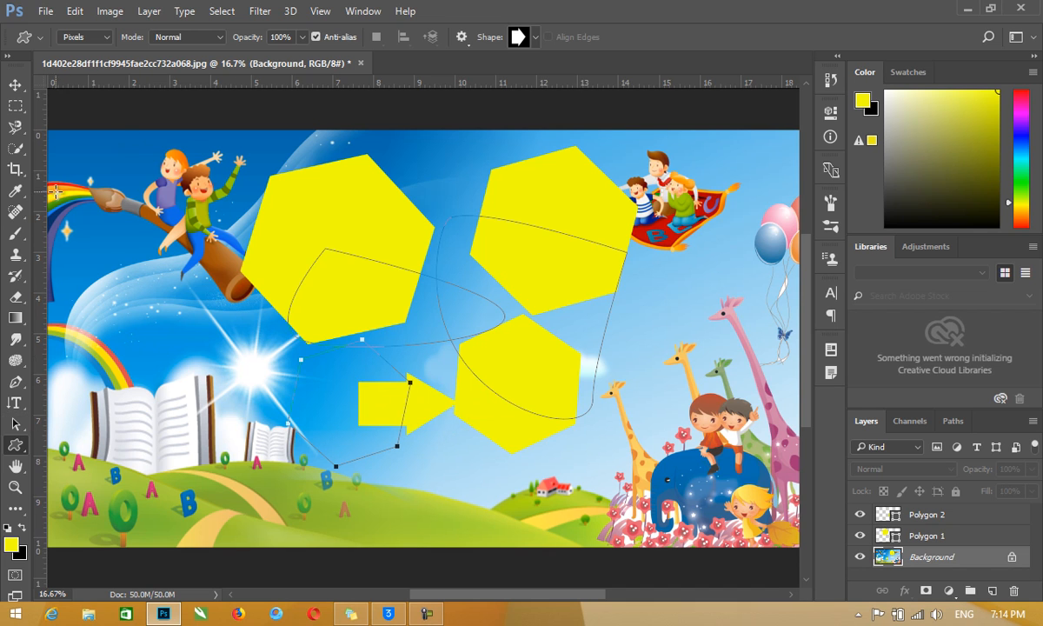
Step: Replace the custom shapes with the Film set and draw a film frame about 1656 by 780 px in Shape mode across the arrow and small hexagon
click(99, 38)
click(80, 43)
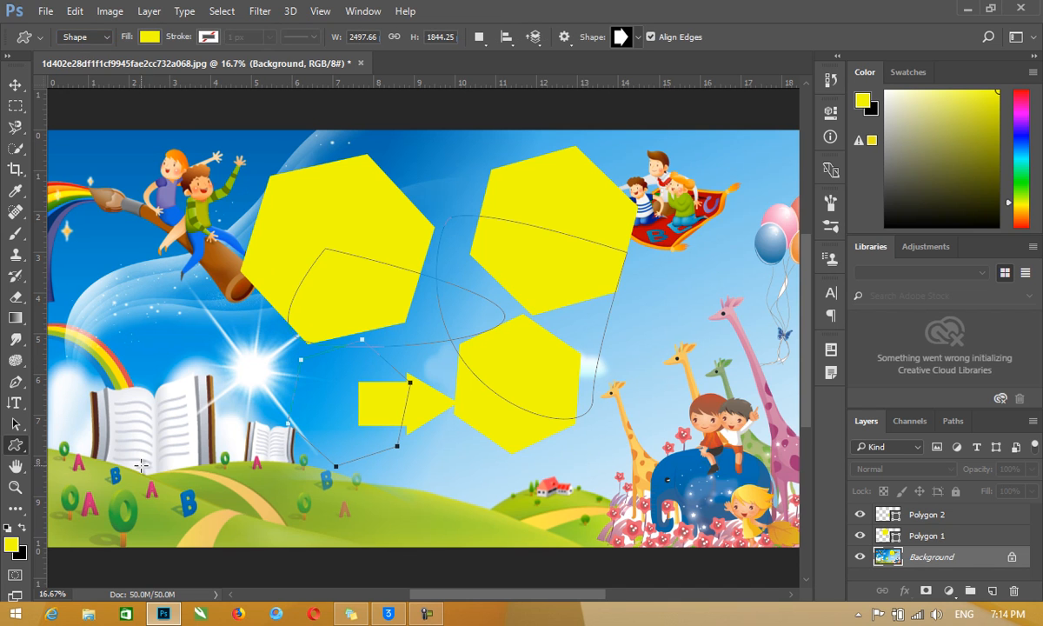
right_click(17, 445)
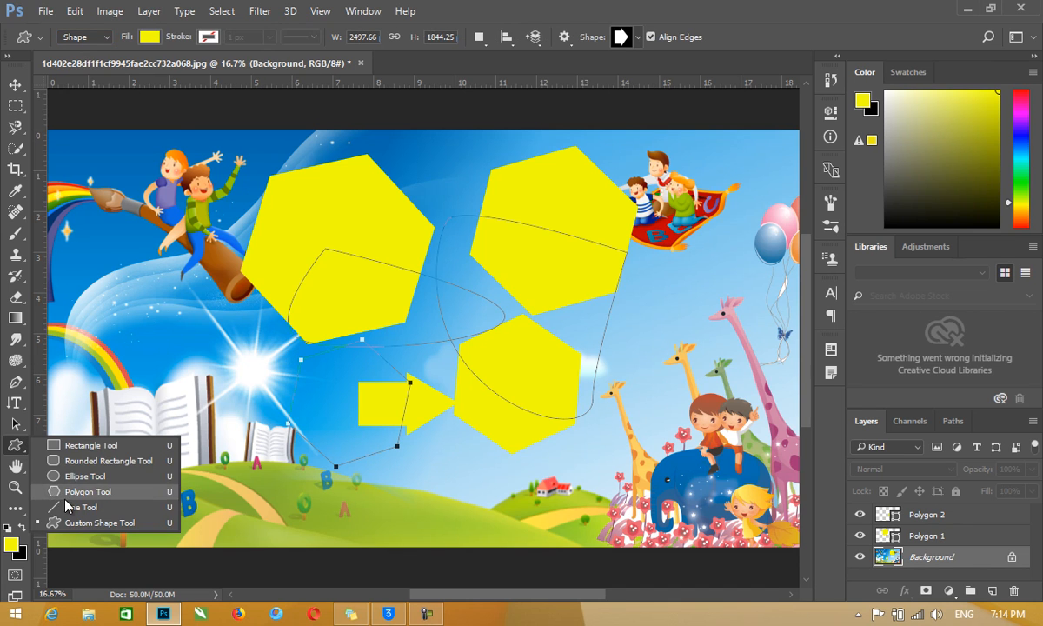
click(74, 522)
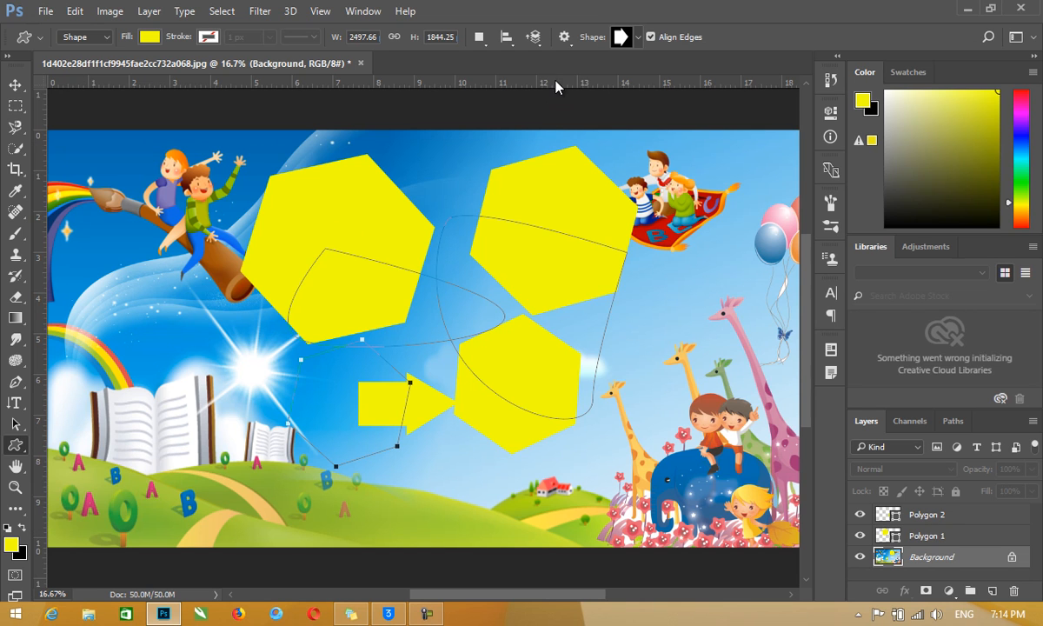
click(638, 39)
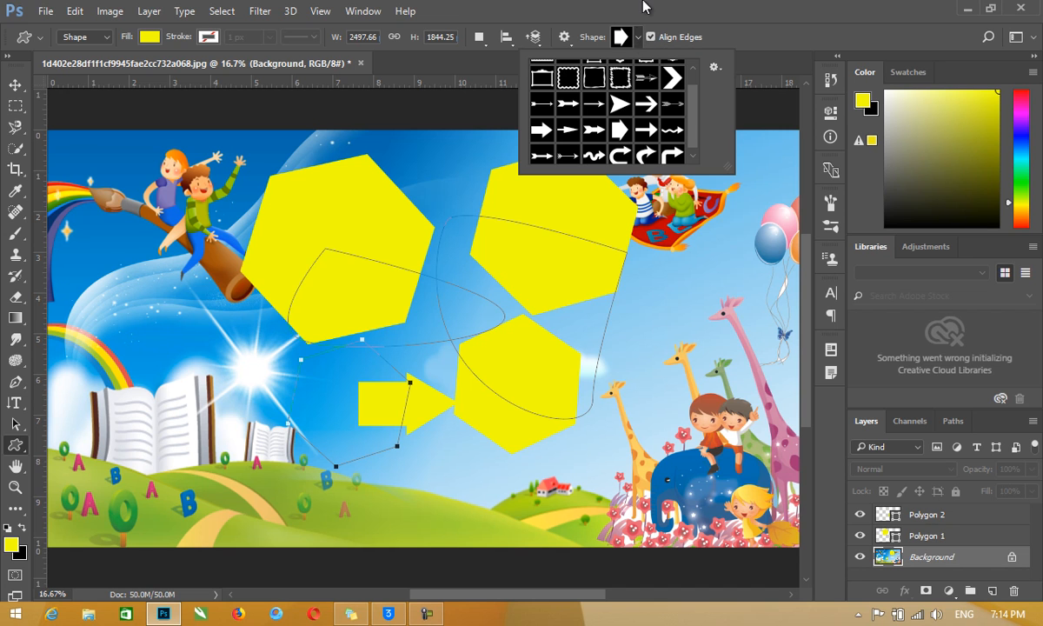
click(714, 67)
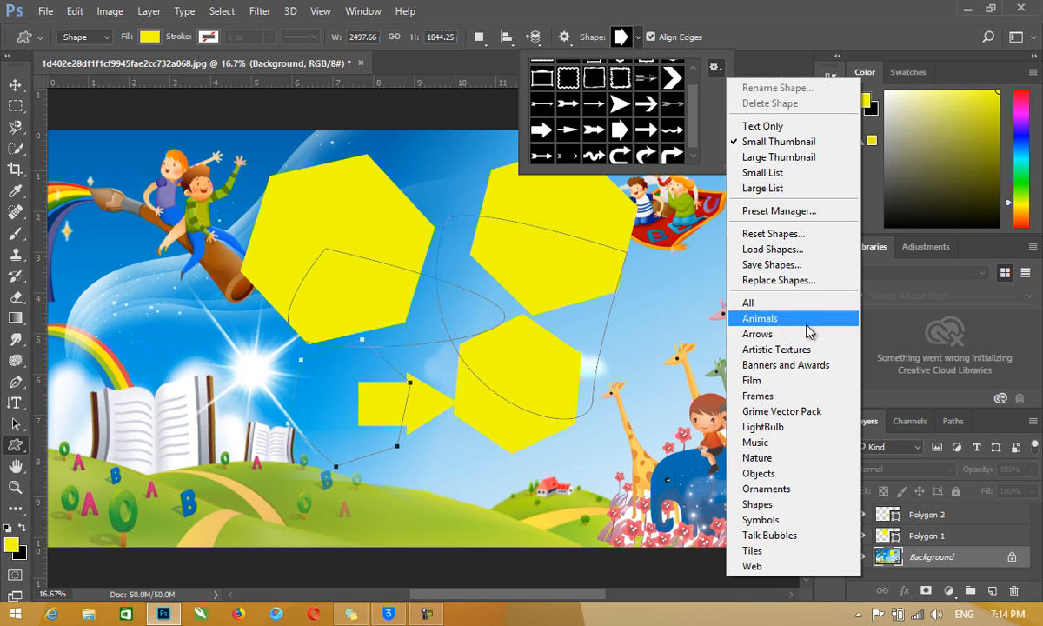
click(766, 395)
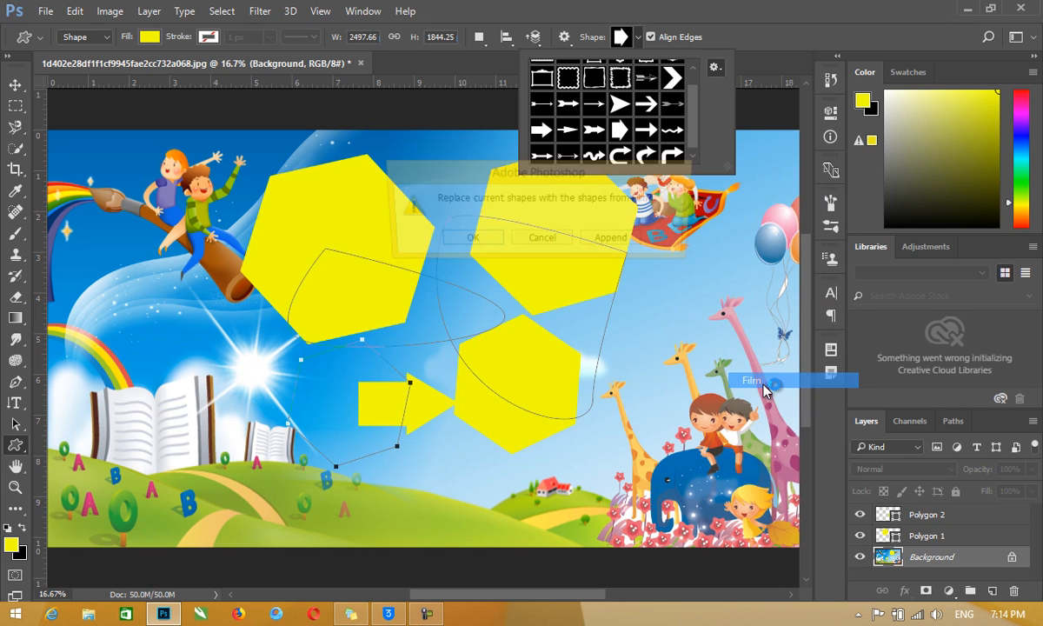
click(485, 243)
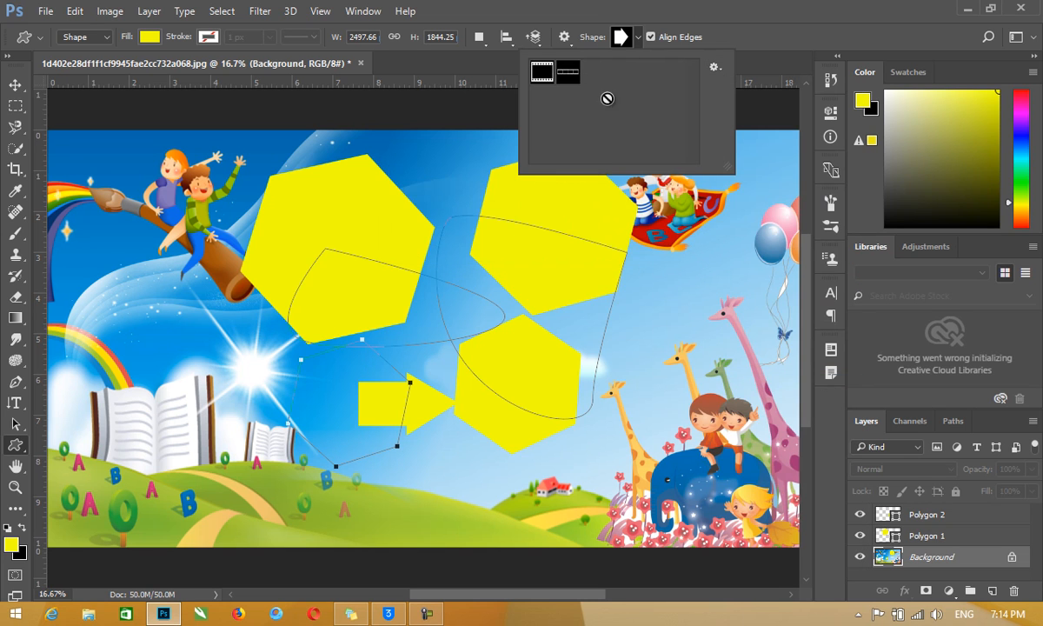
double_click(542, 71)
drag(335, 311, 560, 417)
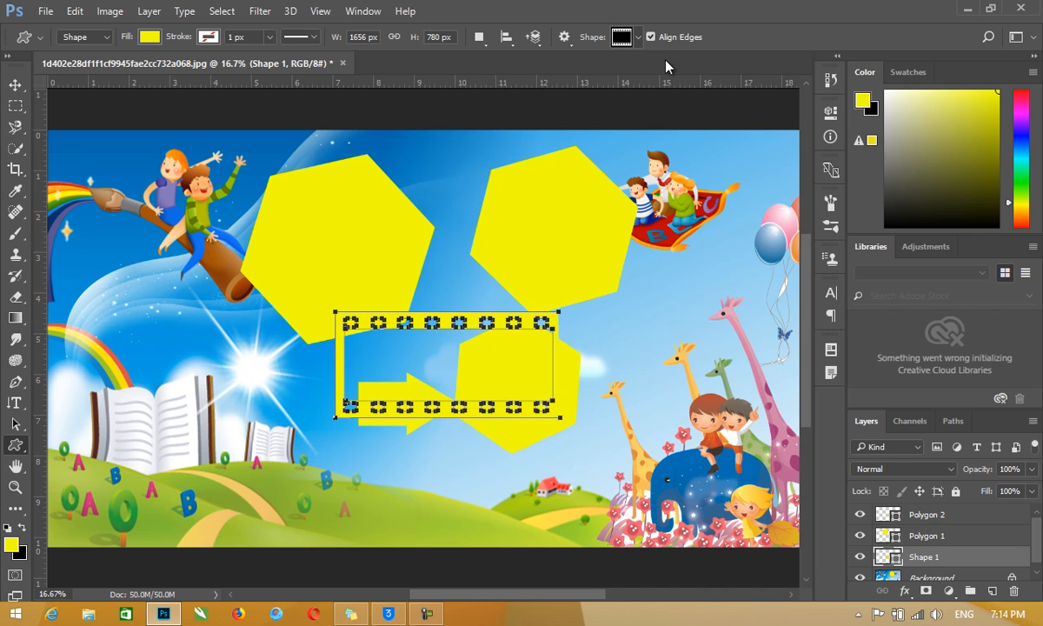
Step: Replace the custom shapes with the Music set and draw a bass clef about 534 by 972 px over the open book
click(635, 38)
click(714, 67)
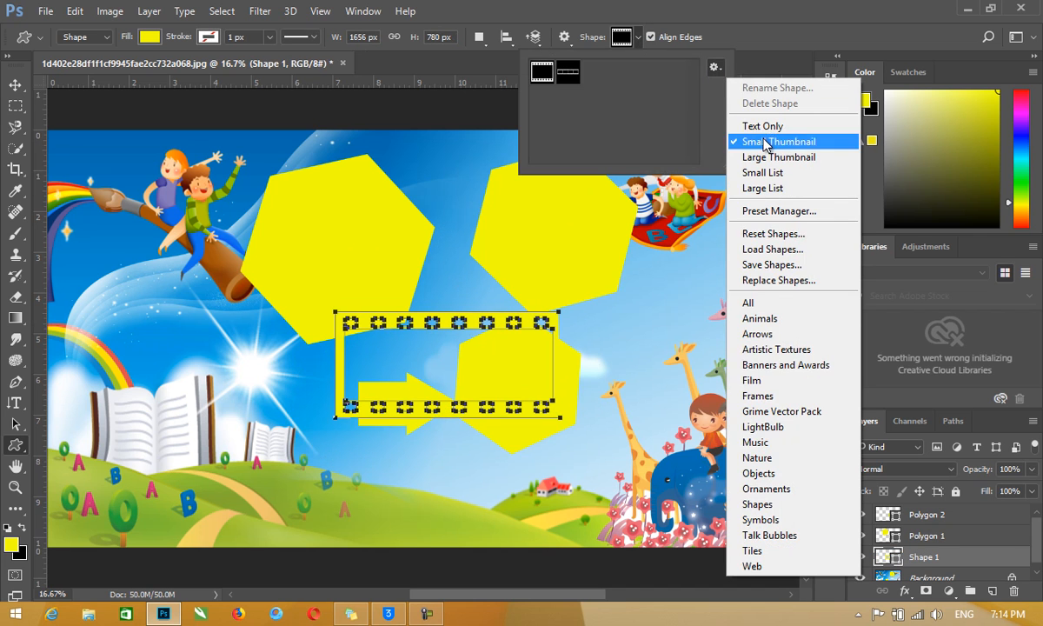
click(786, 443)
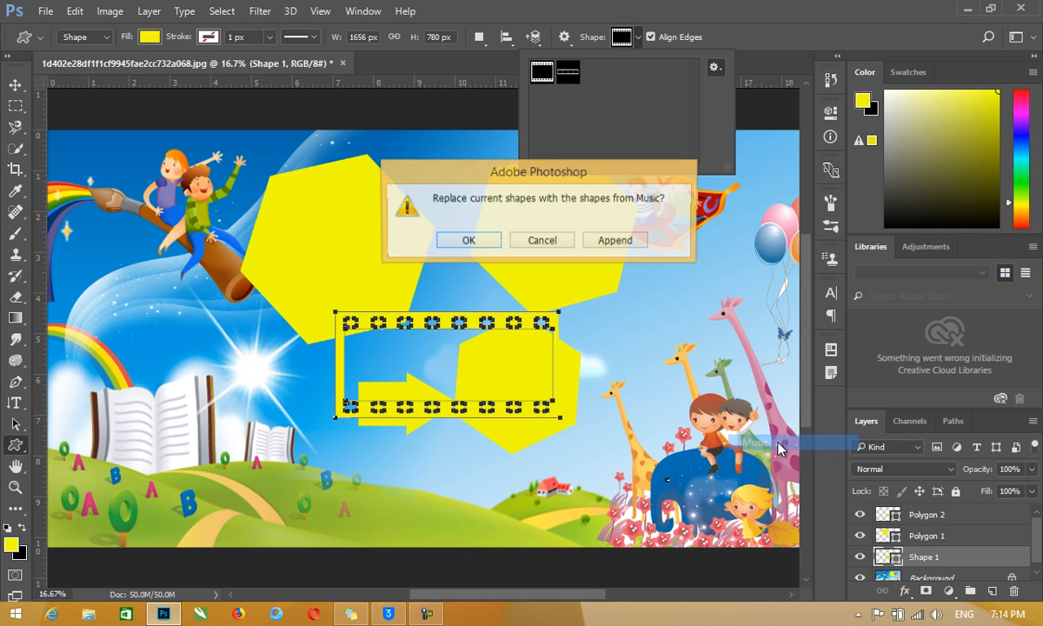
click(475, 239)
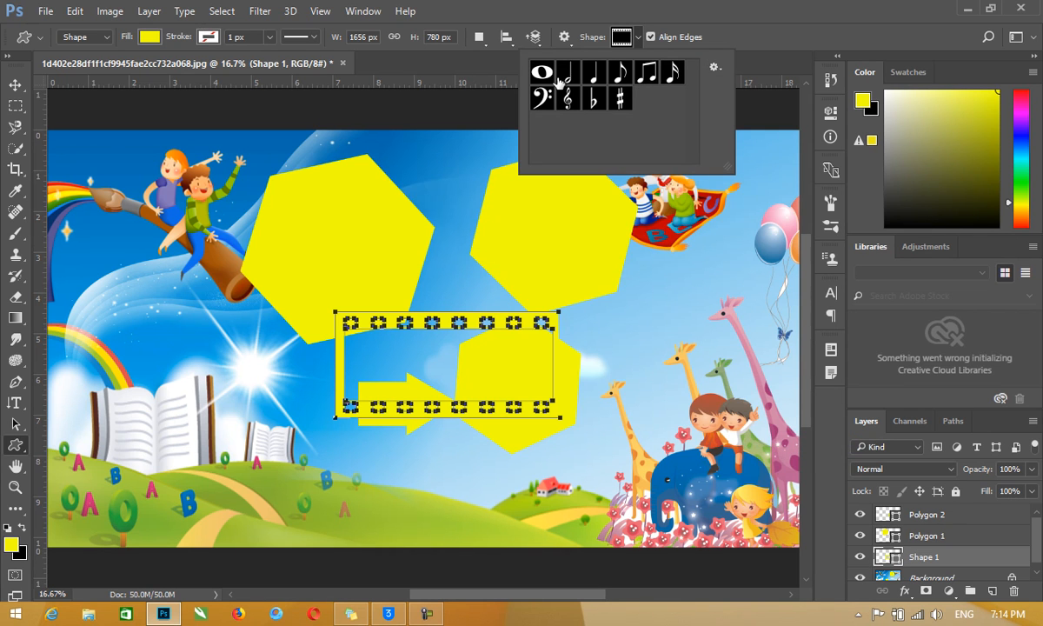
click(543, 98)
drag(180, 323, 252, 461)
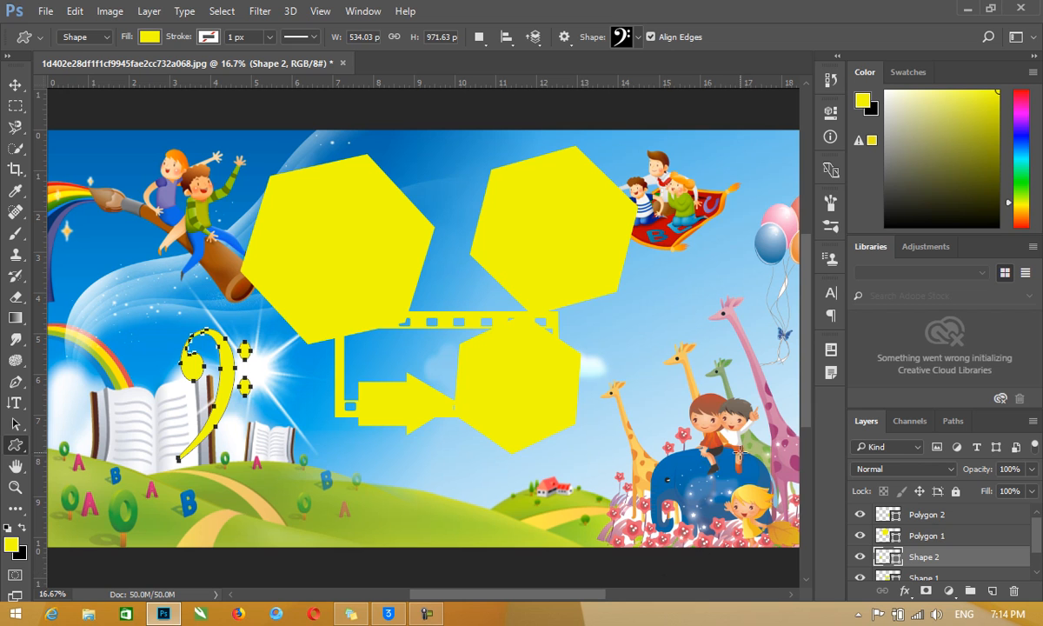
Step: Delete the four polygon and custom-shape layers and restore the original illustration
click(972, 518)
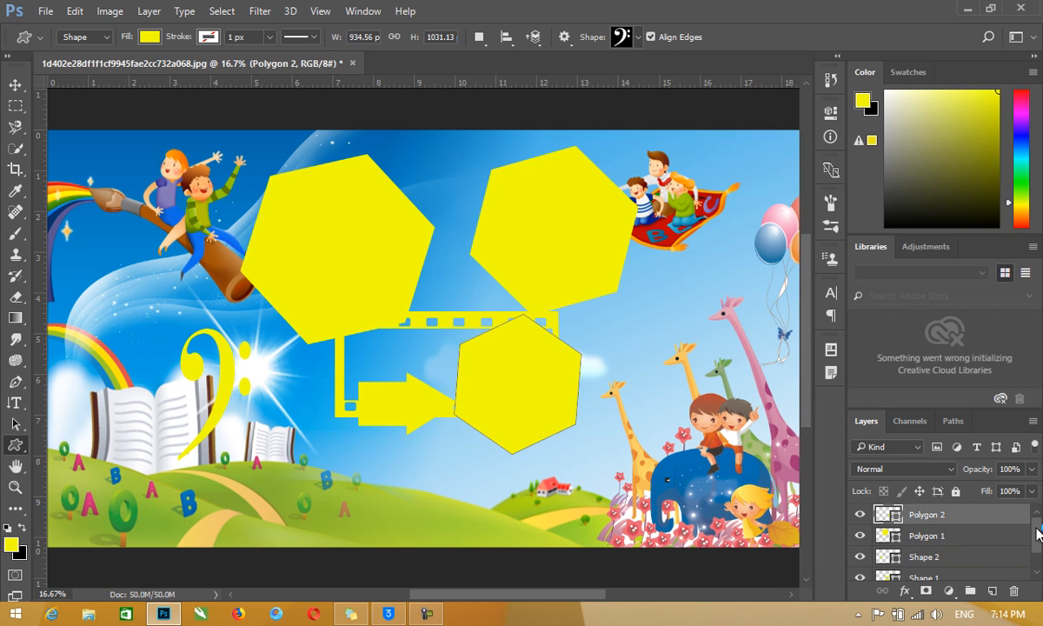
drag(1037, 533, 1039, 557)
shift+click(946, 549)
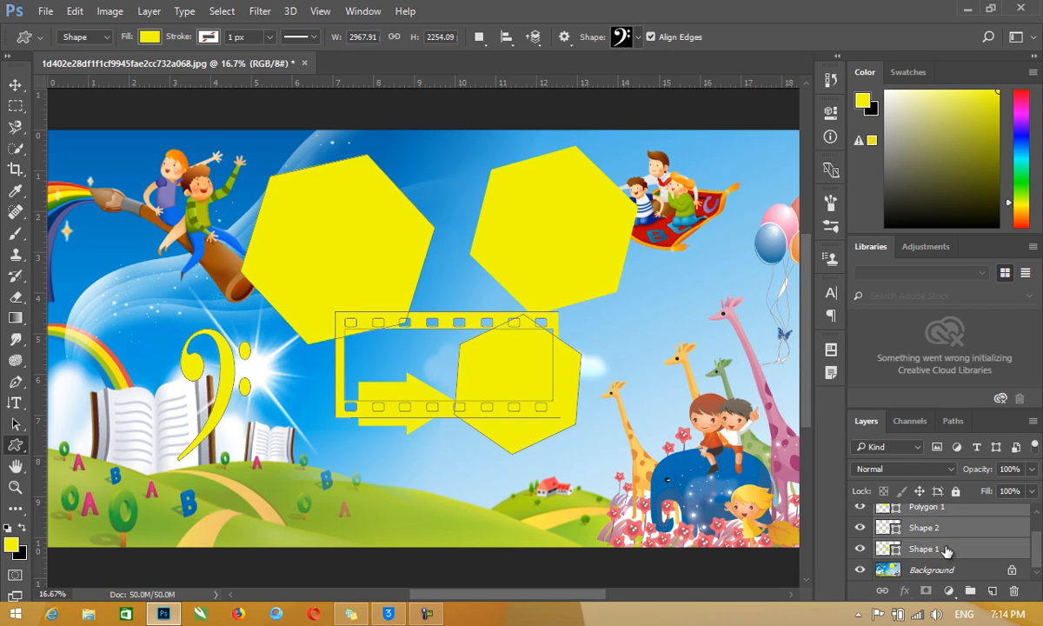
key(Delete)
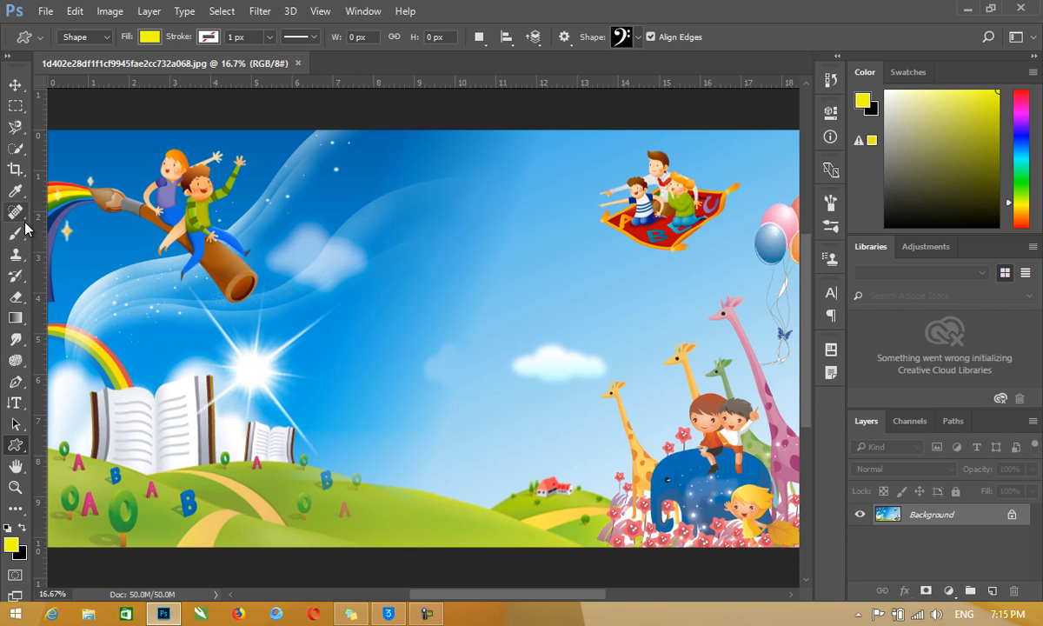
Step: Draw a yellow rounded rectangle about 1656 by 1248 px with a 10 px corner radius in the middle of the illustration
right_click(15, 447)
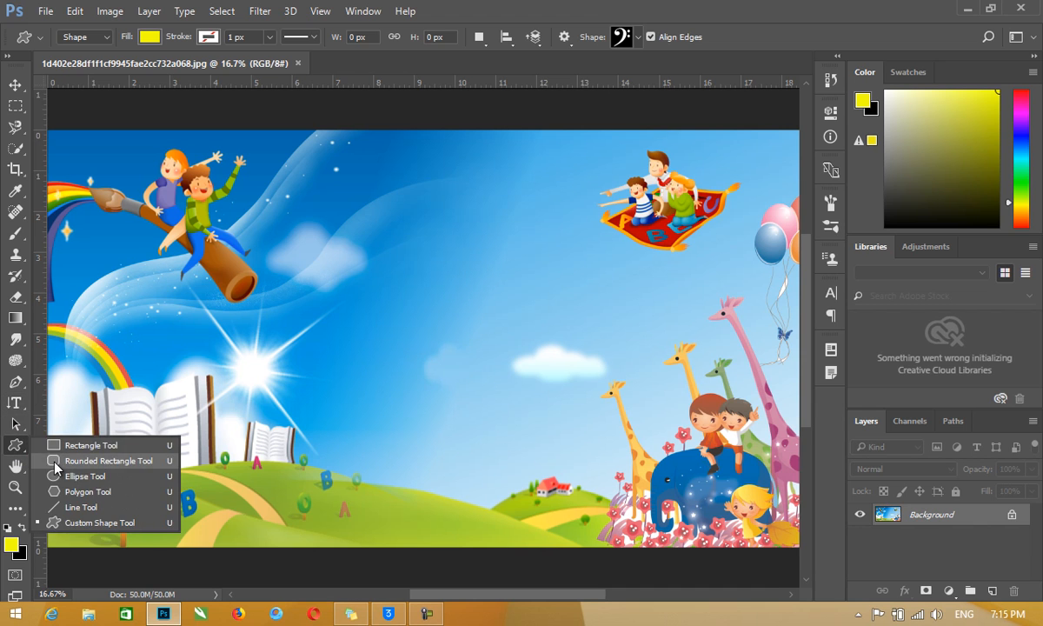
click(54, 460)
drag(357, 275, 582, 443)
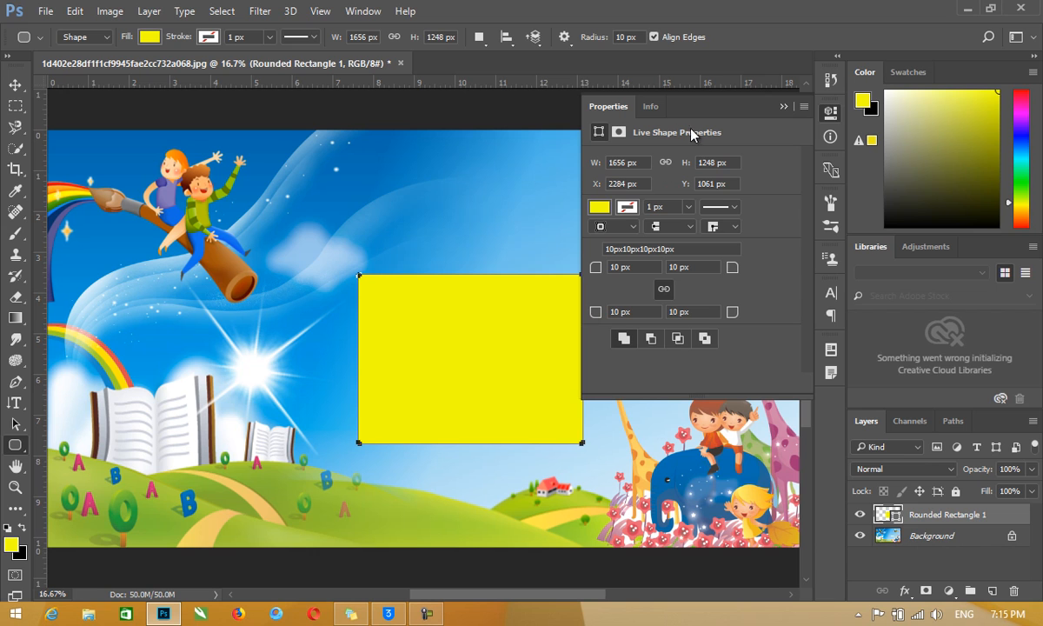
click(781, 108)
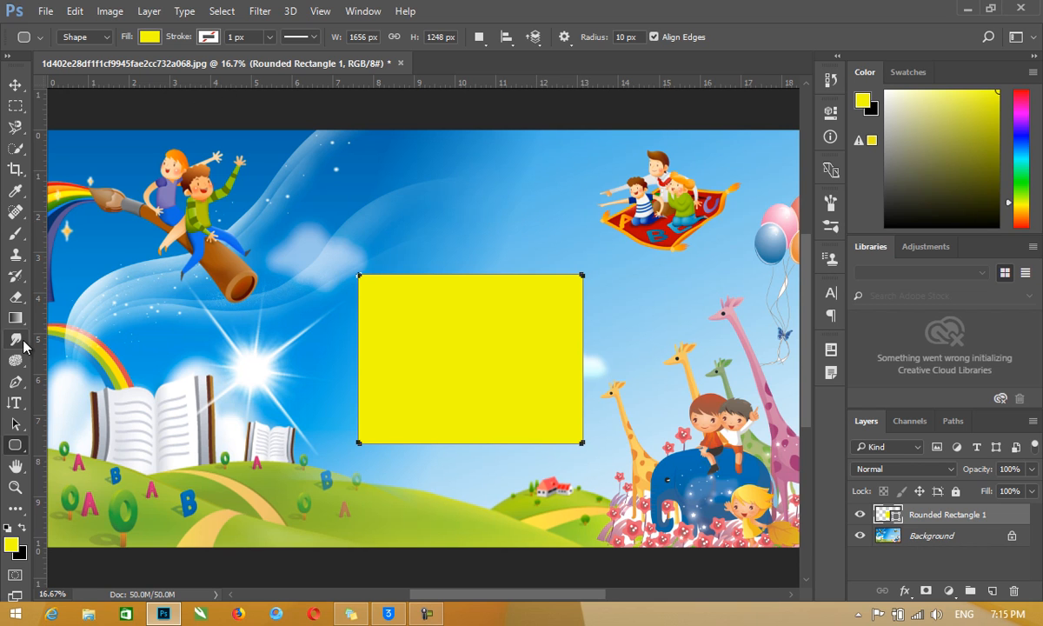
Step: Move the whole yellow rounded rectangle slightly downward by its path
click(15, 382)
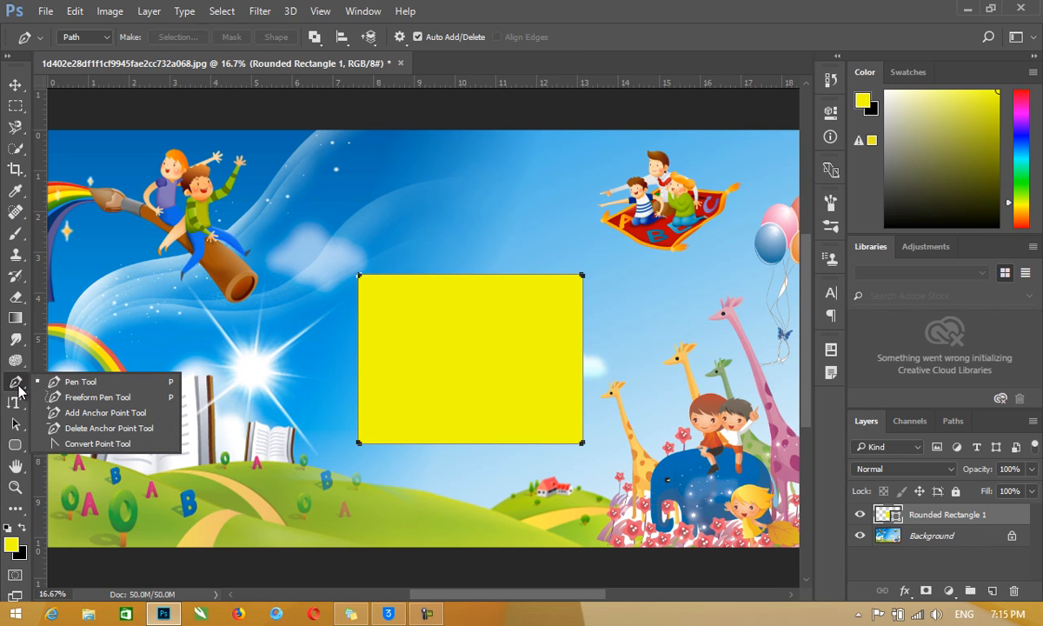
click(87, 446)
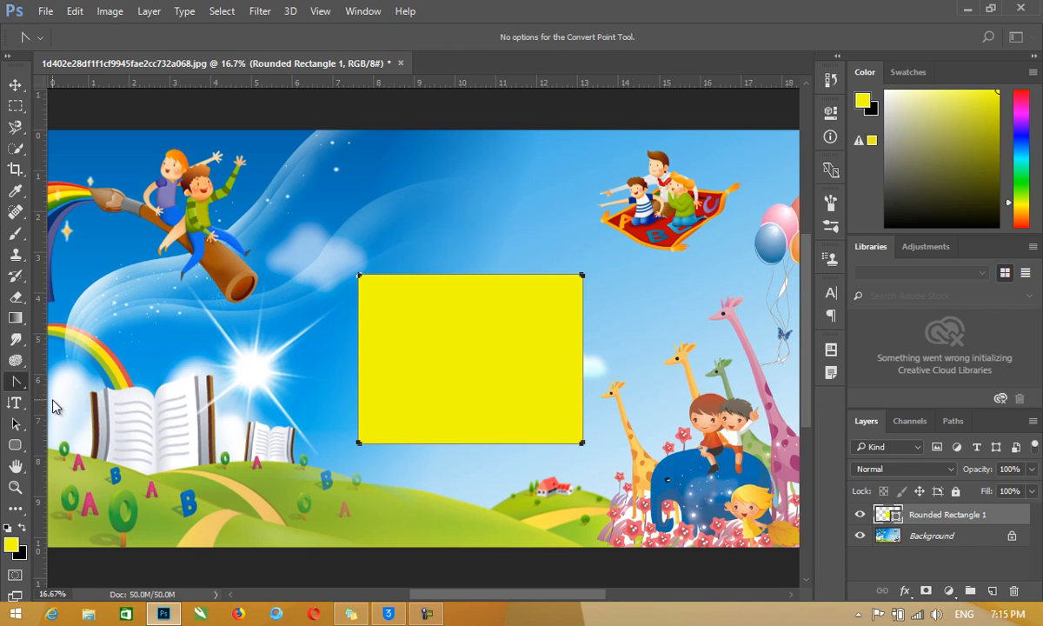
click(16, 423)
click(60, 440)
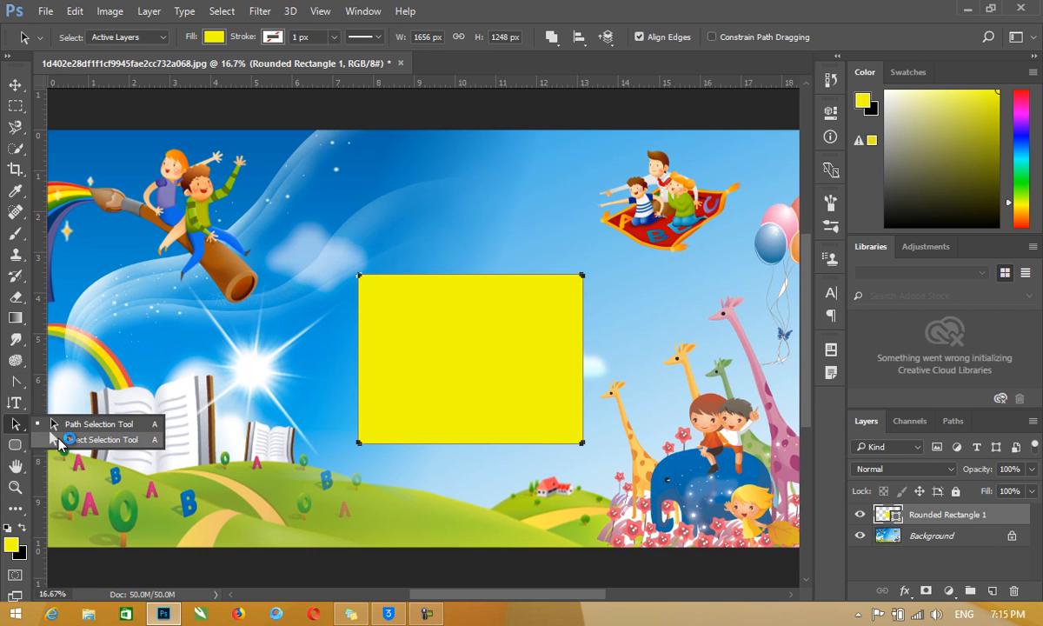
click(581, 278)
drag(582, 279, 581, 305)
Step: Curve the rectangle's upper-right corner with the Convert Point tool, accepting conversion to a regular path and suppressing that warning in future
click(24, 339)
click(18, 380)
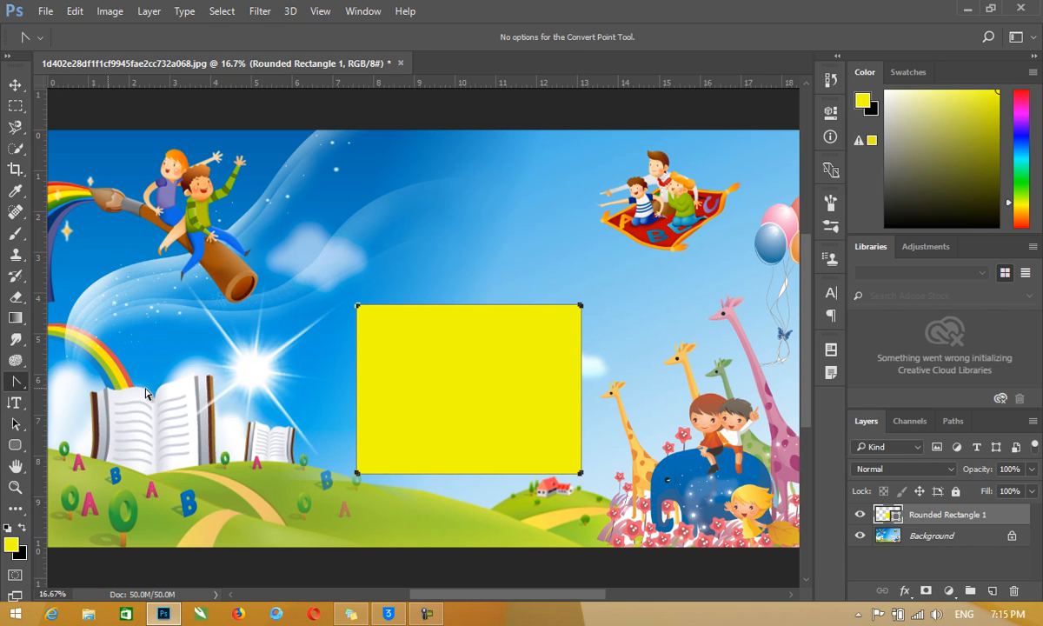
drag(583, 310, 605, 345)
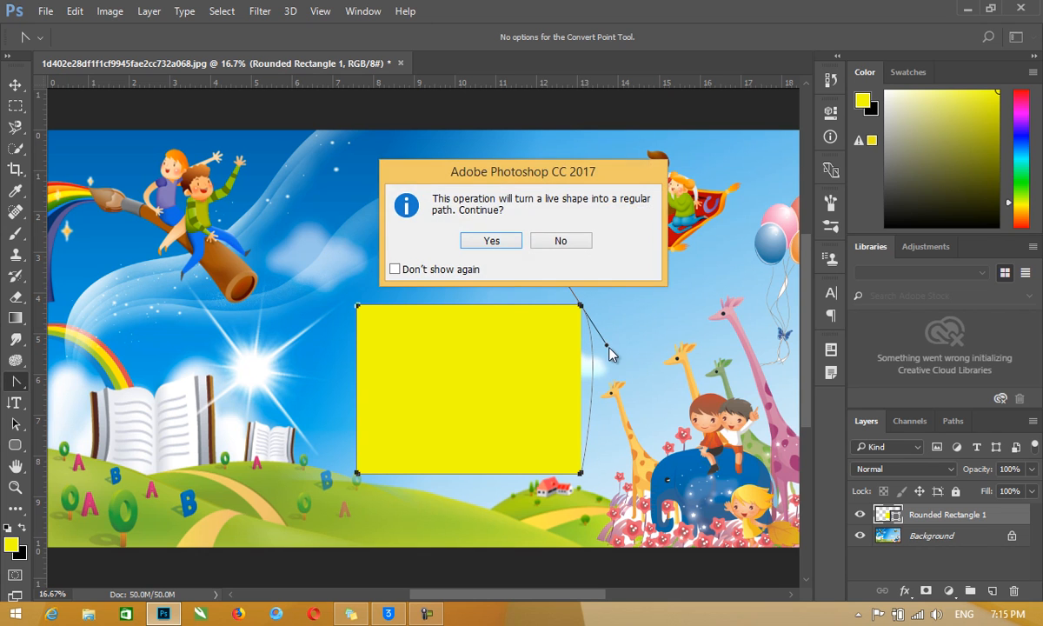
click(395, 269)
click(484, 242)
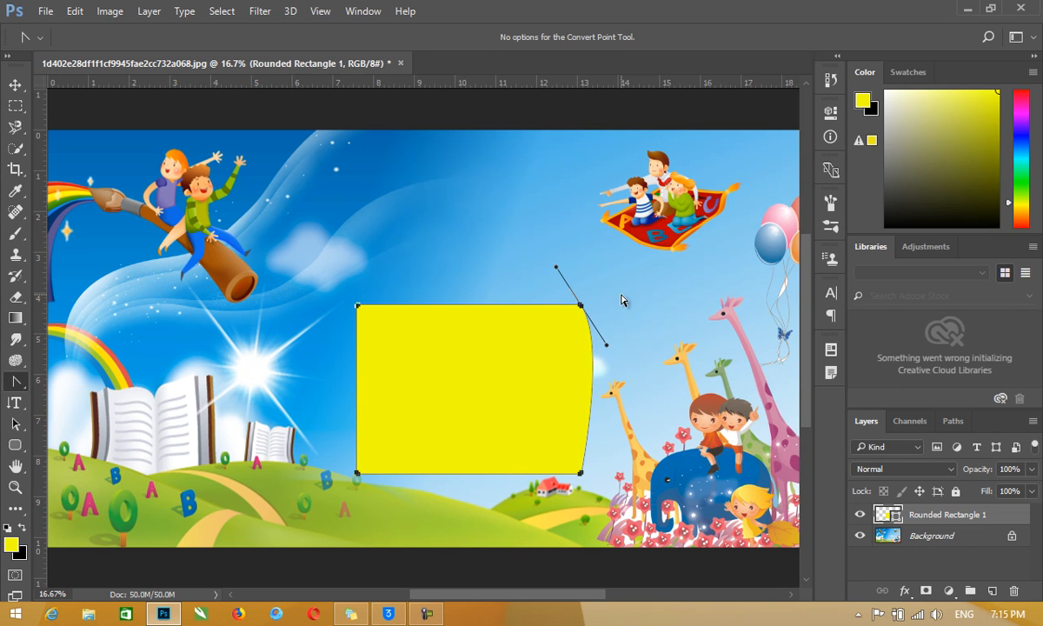
Step: Bend the right edge by moving the upper-right point's direction handles, and convert that point back to a sharp corner
drag(606, 349, 479, 377)
drag(556, 270, 424, 377)
drag(580, 306, 571, 326)
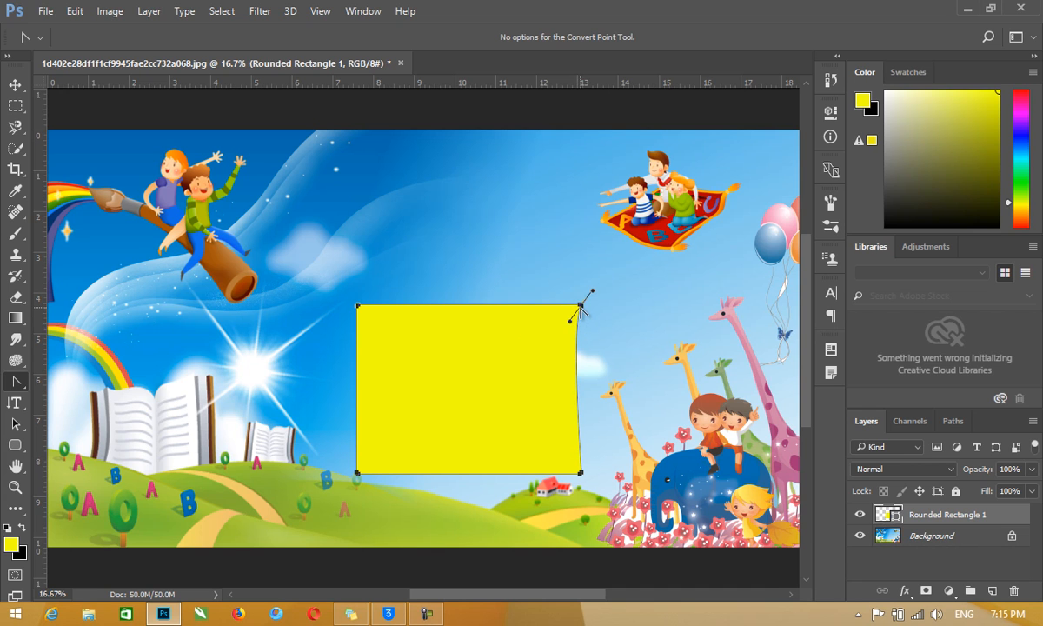
click(581, 307)
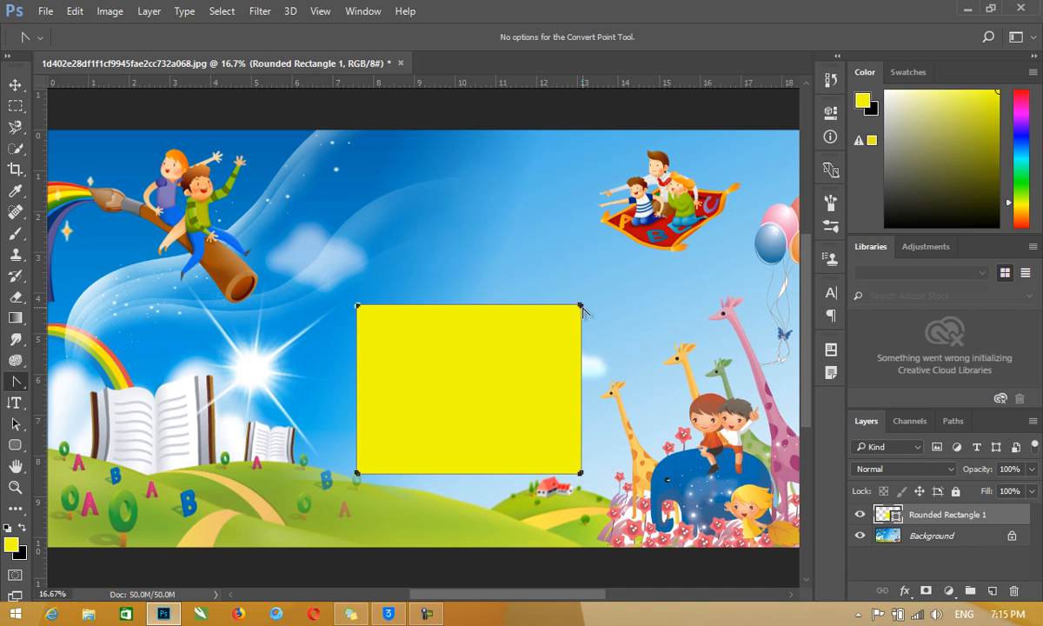
Step: Delete the extra anchor point at the large rectangle's upper-right corner with the Delete Anchor Point tool
right_click(16, 381)
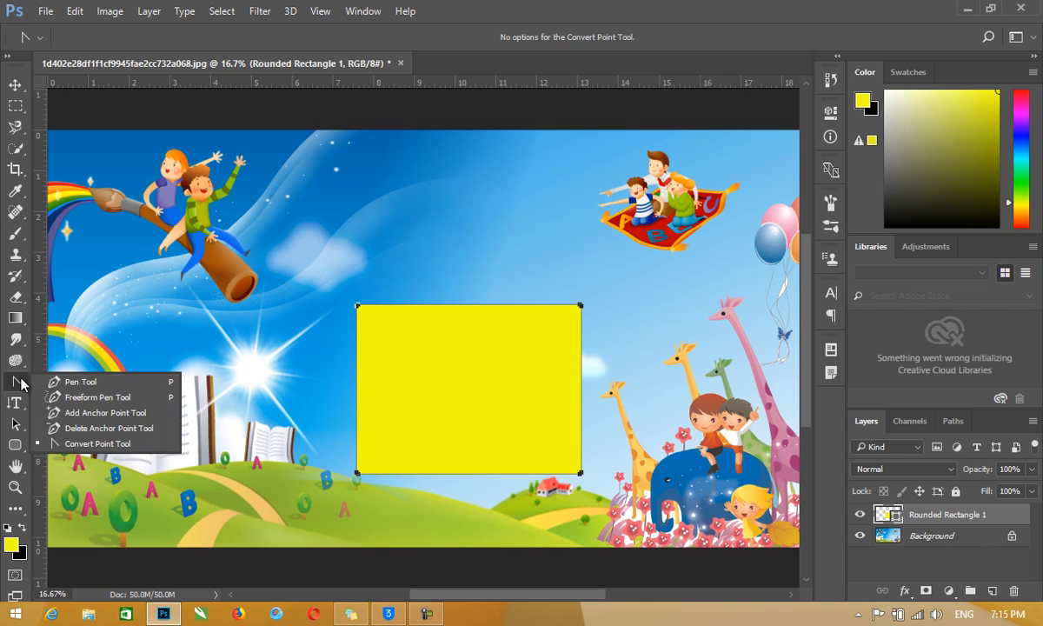
click(71, 427)
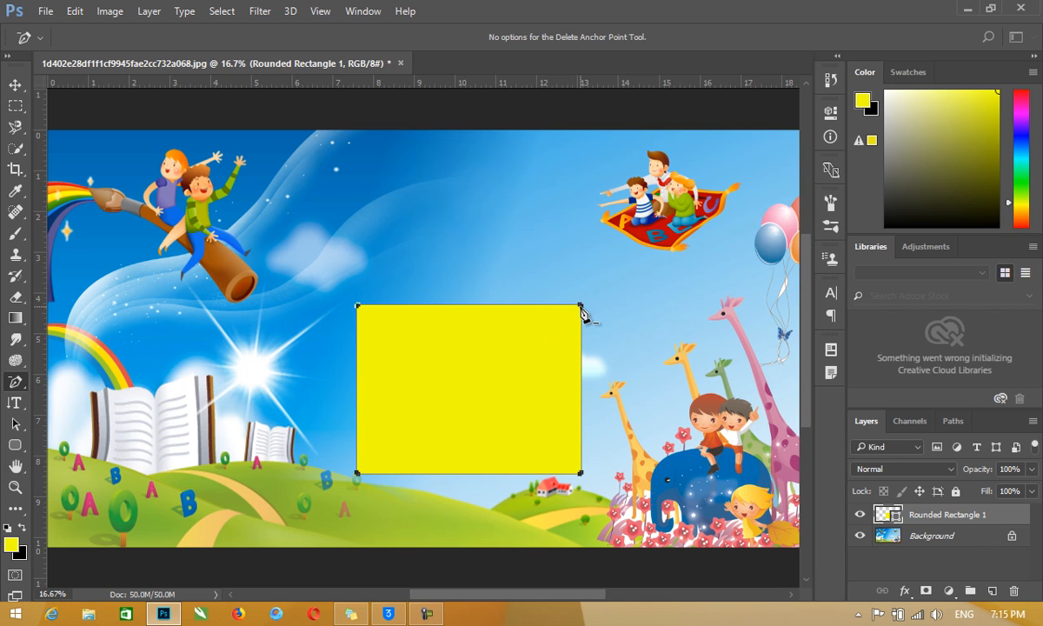
click(580, 307)
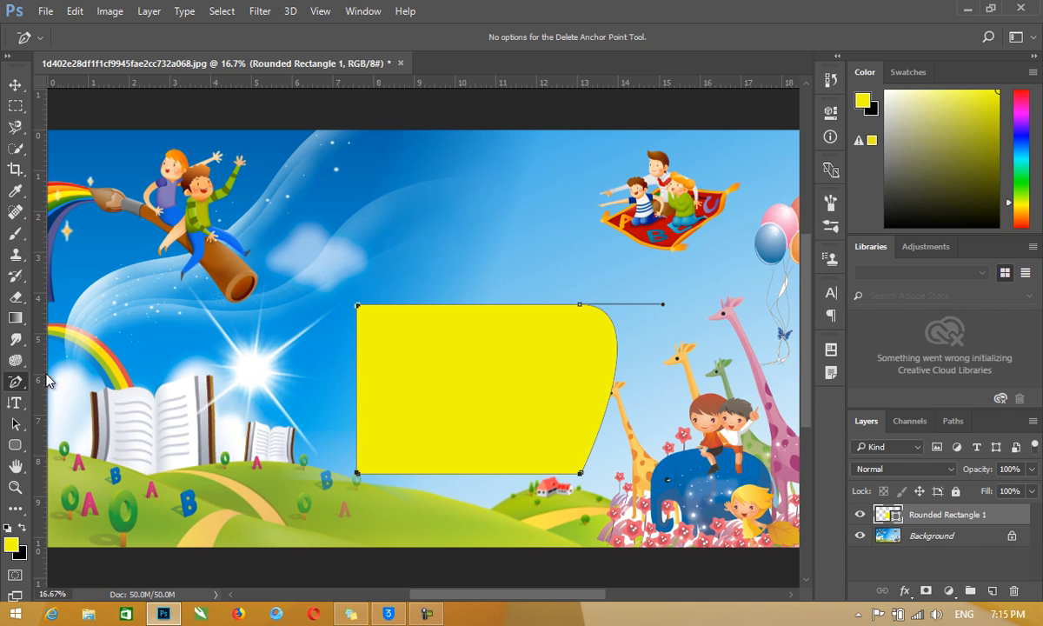
Step: Pull the remaining upper-right handle inward with the Convert Point tool to make the right edge concave, and reset the point
right_click(19, 390)
click(77, 442)
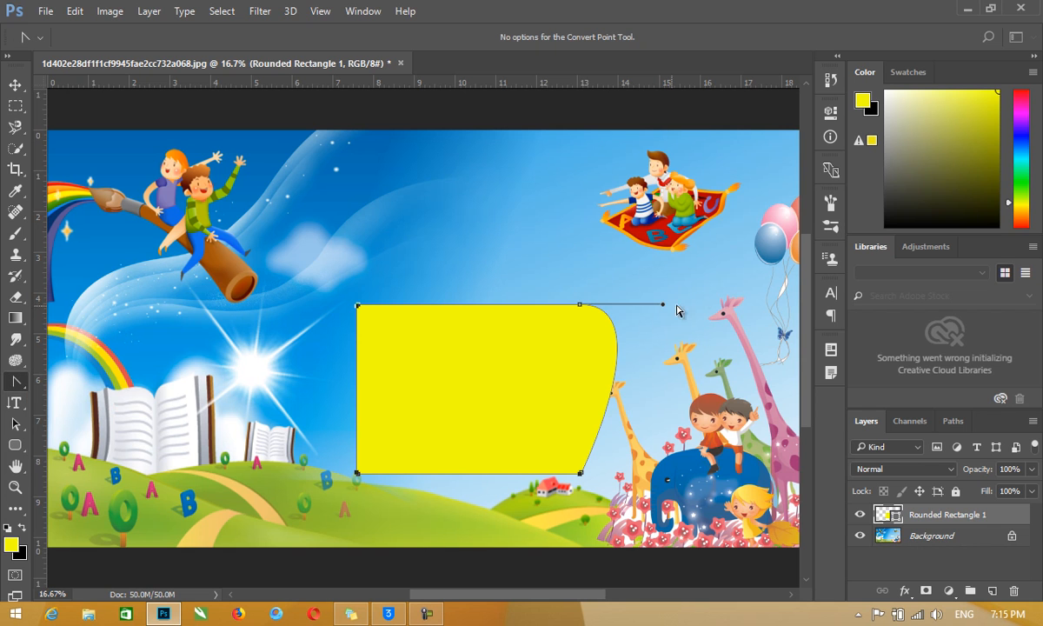
drag(659, 306, 528, 401)
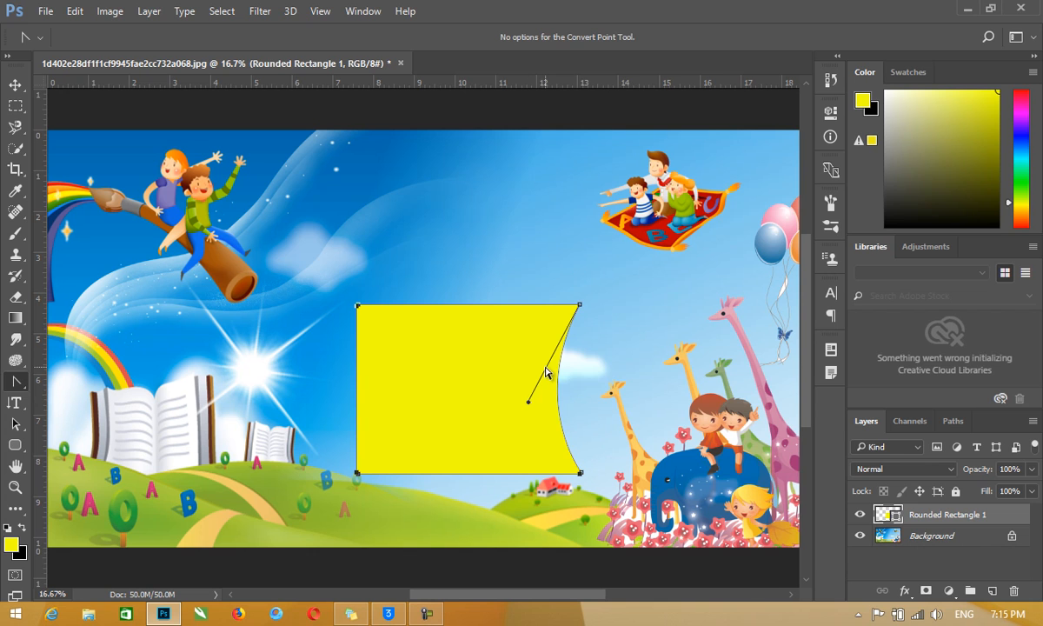
click(580, 306)
Step: Pull new handles from the upper-right point to sag the top edge and bulge the right edge, and slightly smooth the upper-left point
drag(580, 306, 554, 366)
drag(613, 334, 621, 324)
mouse_move(358, 306)
mouse_down()
mouse_move(354, 319)
mouse_move(364, 315)
mouse_up()
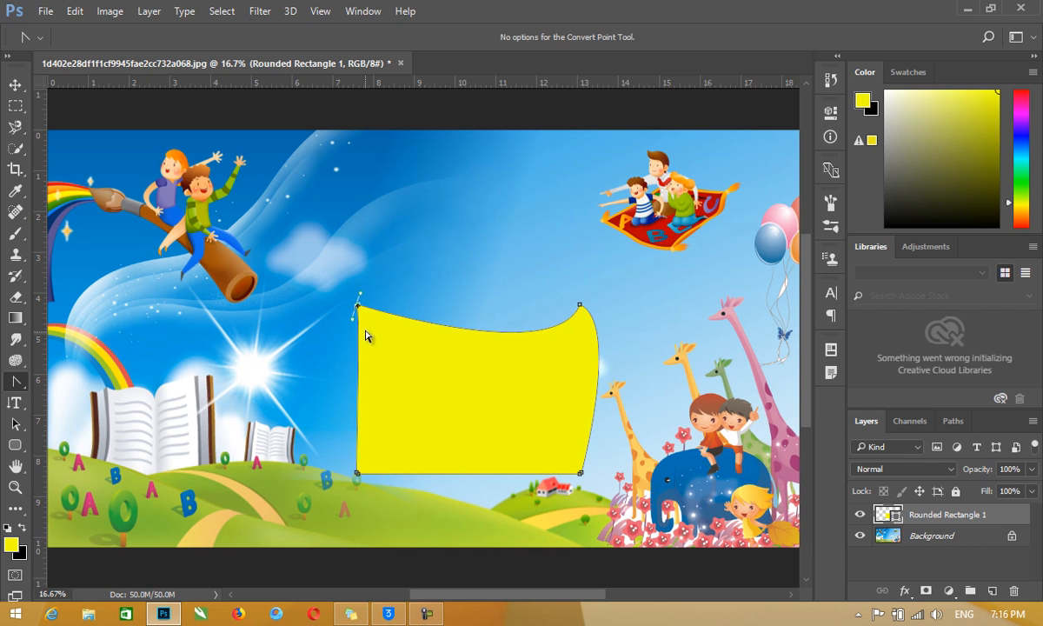
click(481, 334)
Step: Draw a yellow rectangle about 666 by 475 px with the Rectangle tool in the sky above the curved shape
click(15, 445)
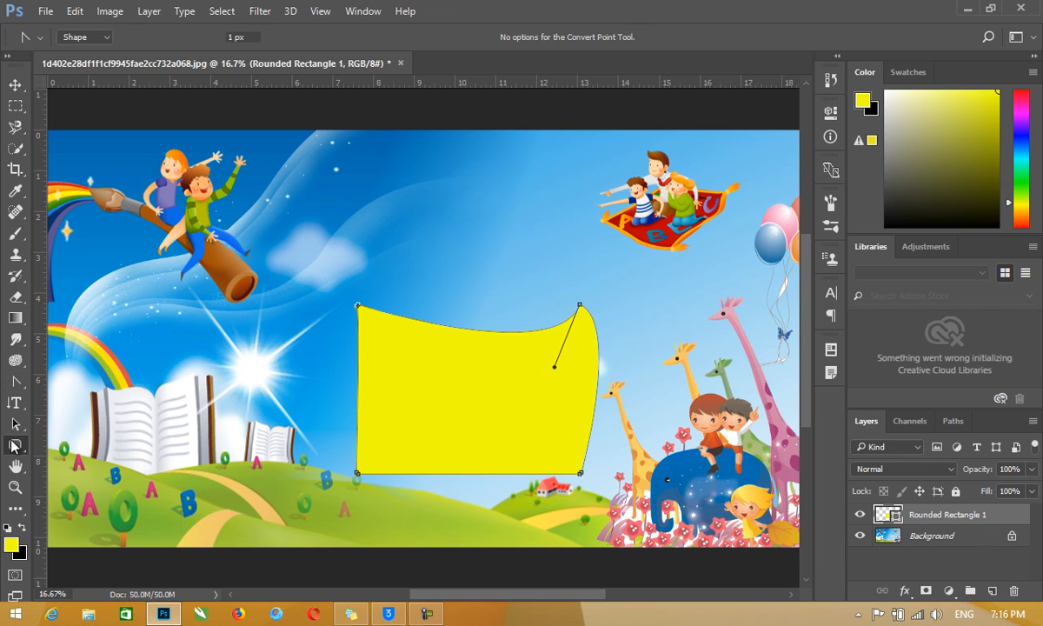
click(14, 445)
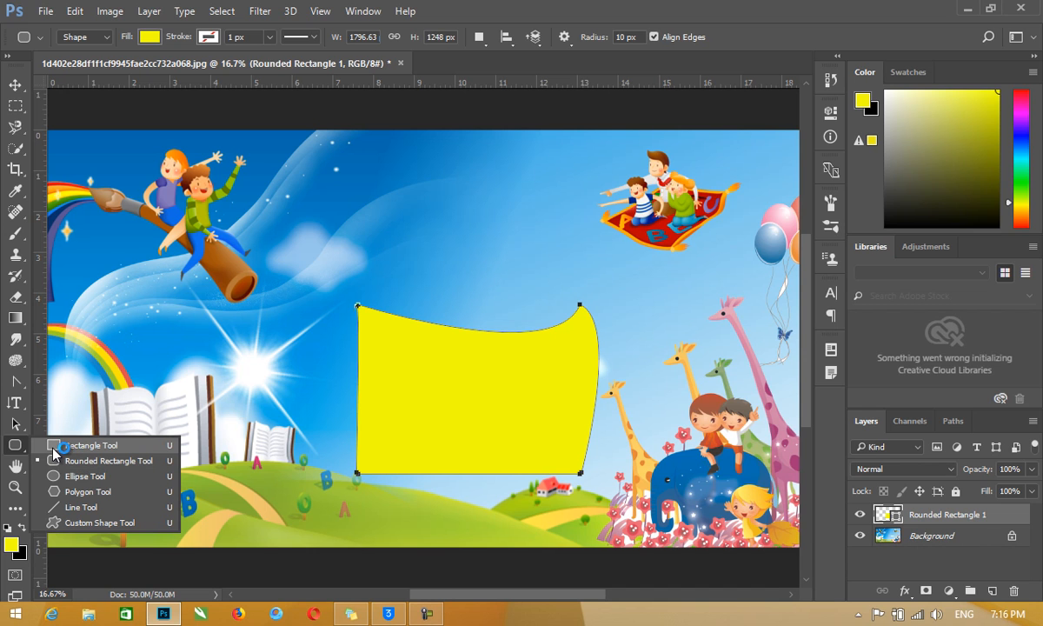
click(56, 446)
drag(365, 198, 455, 262)
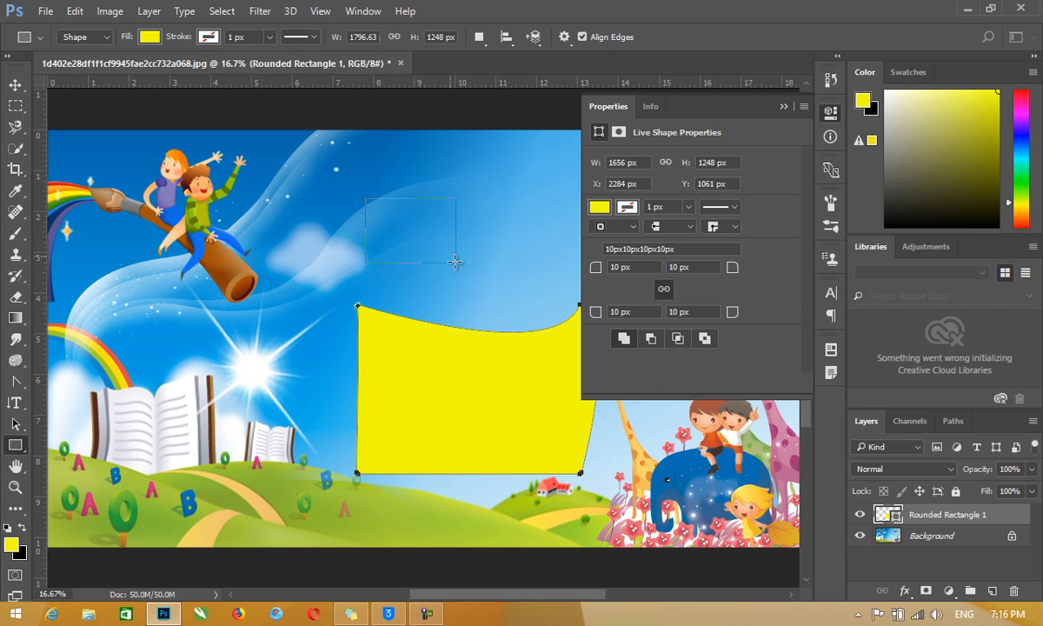
Step: Draw a yellow rounded rectangle about 1020 by 876 px with a 50 px corner radius over the open book
right_click(13, 453)
click(61, 459)
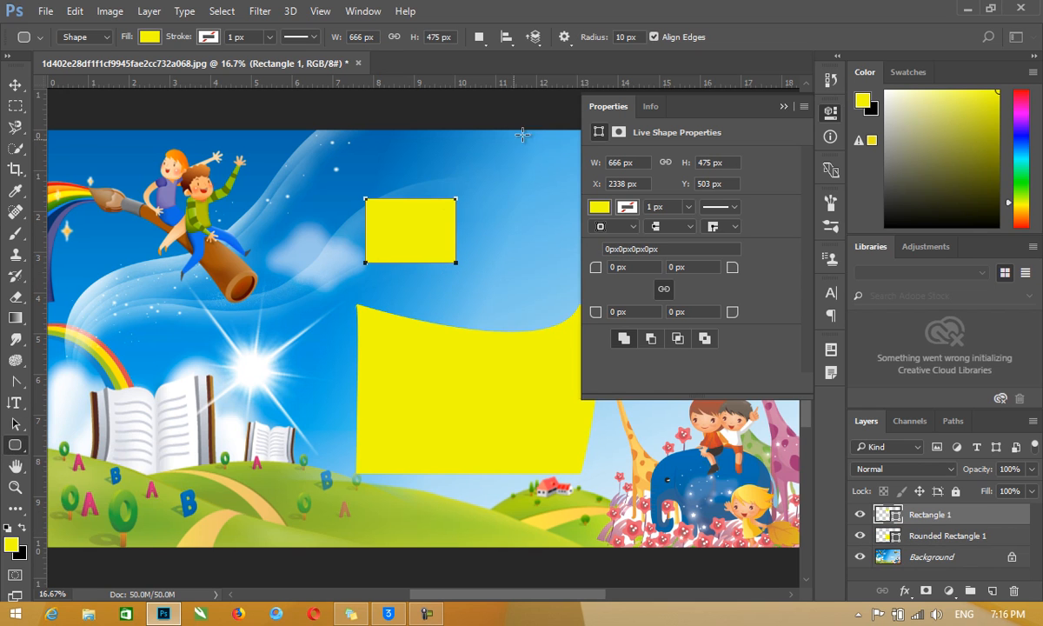
drag(640, 36, 591, 33)
text(50)
drag(155, 307, 292, 424)
click(299, 341)
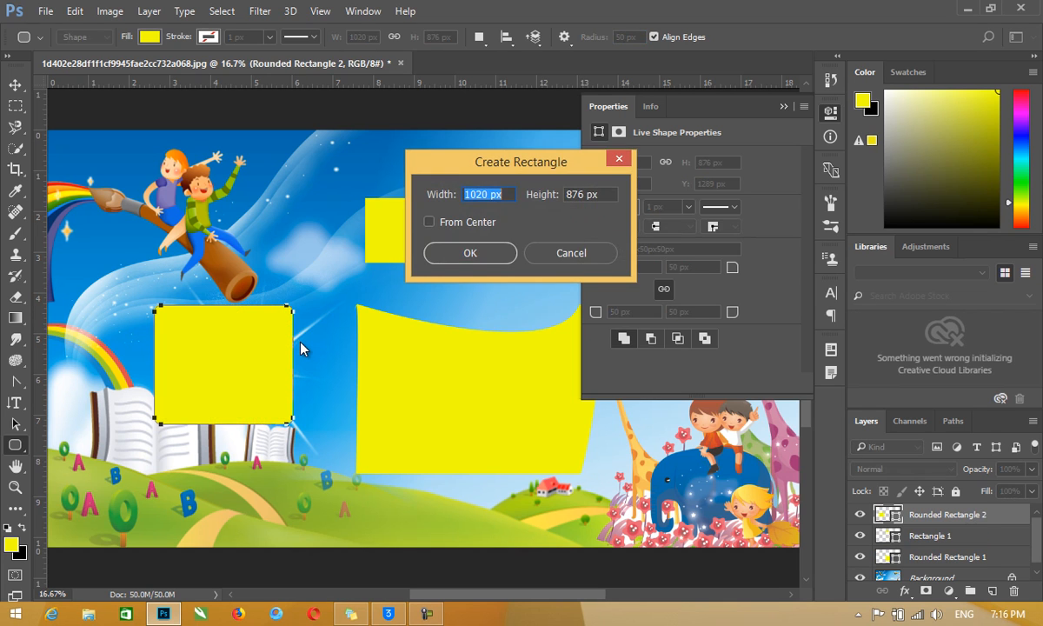
click(550, 253)
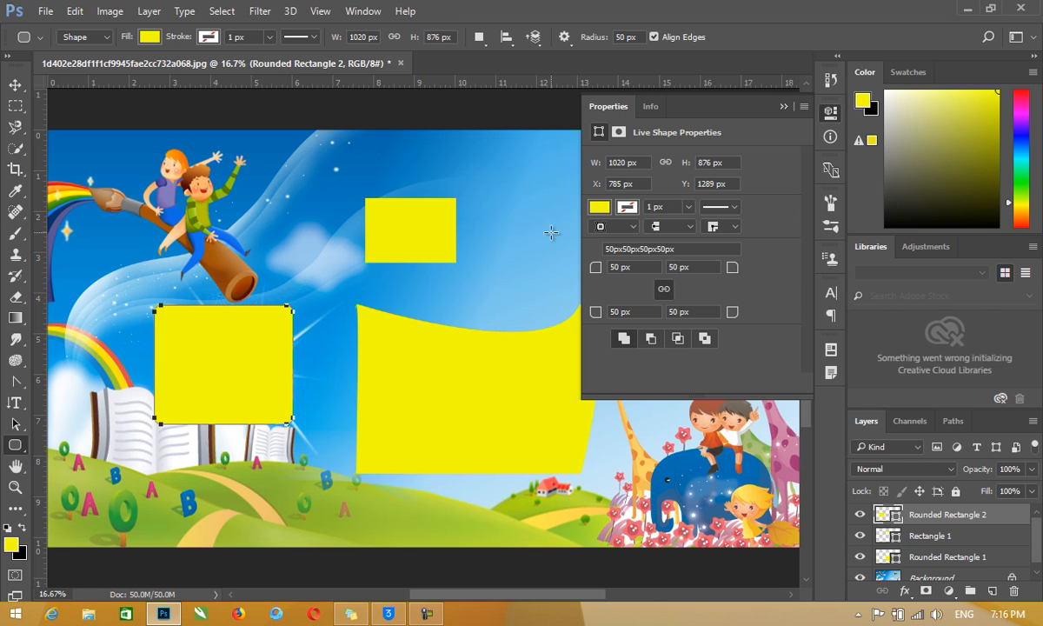
click(783, 106)
click(588, 324)
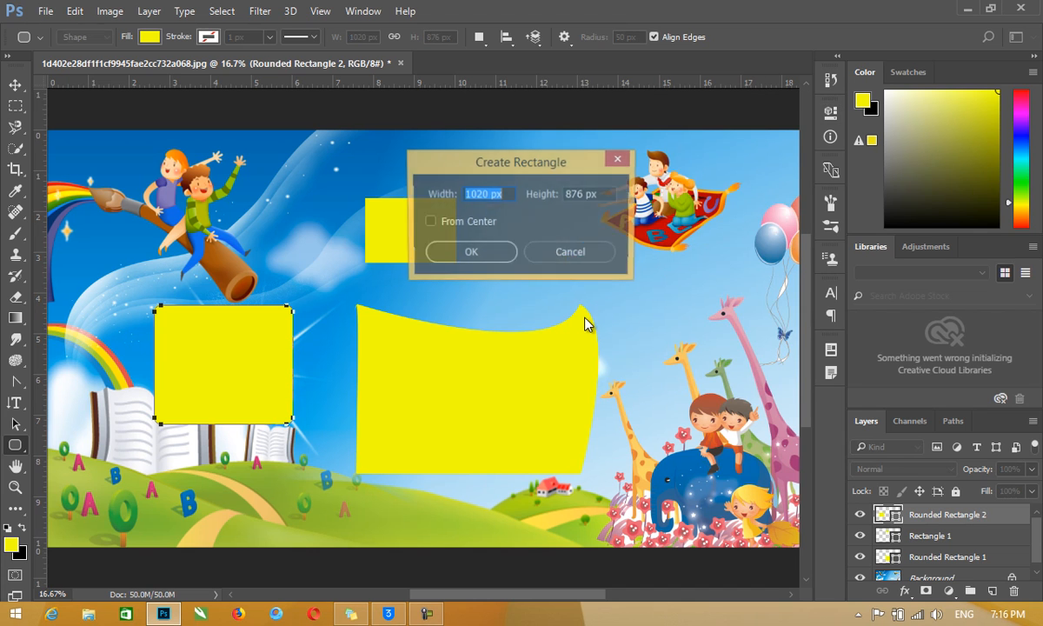
click(550, 254)
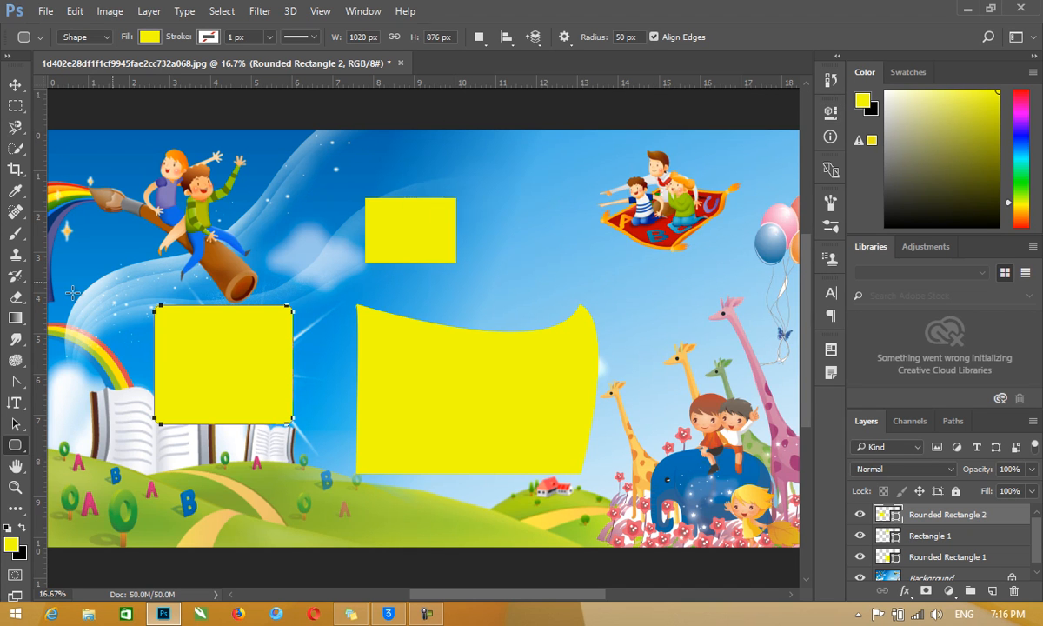
Step: Convert the large curved shape's upper-right point back to a sharp corner with the Convert Point tool, straightening its edges
click(14, 379)
click(82, 441)
click(569, 320)
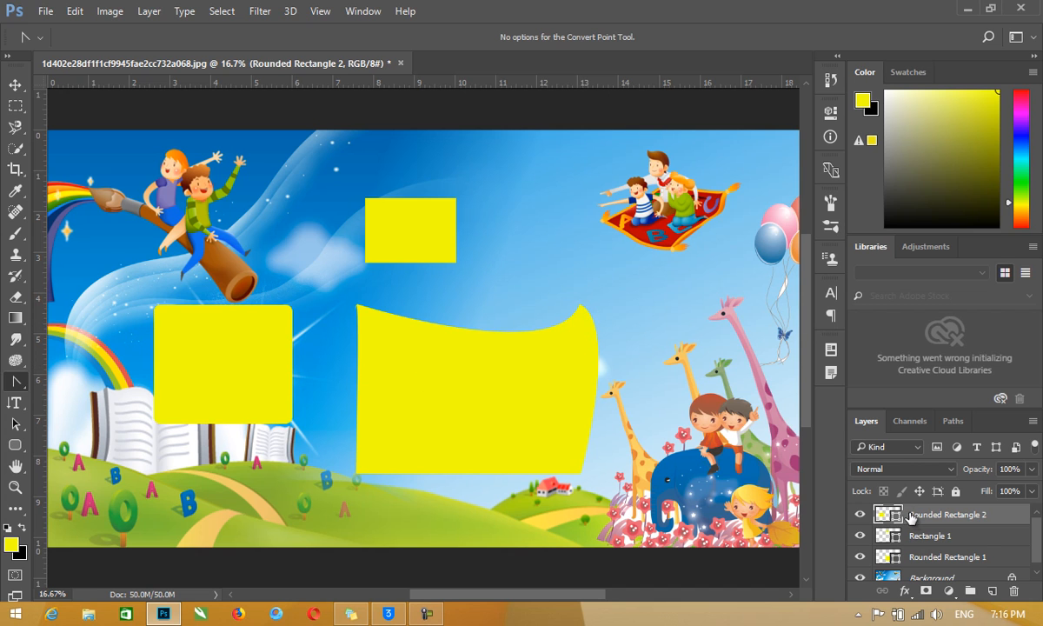
click(873, 557)
click(579, 310)
click(580, 306)
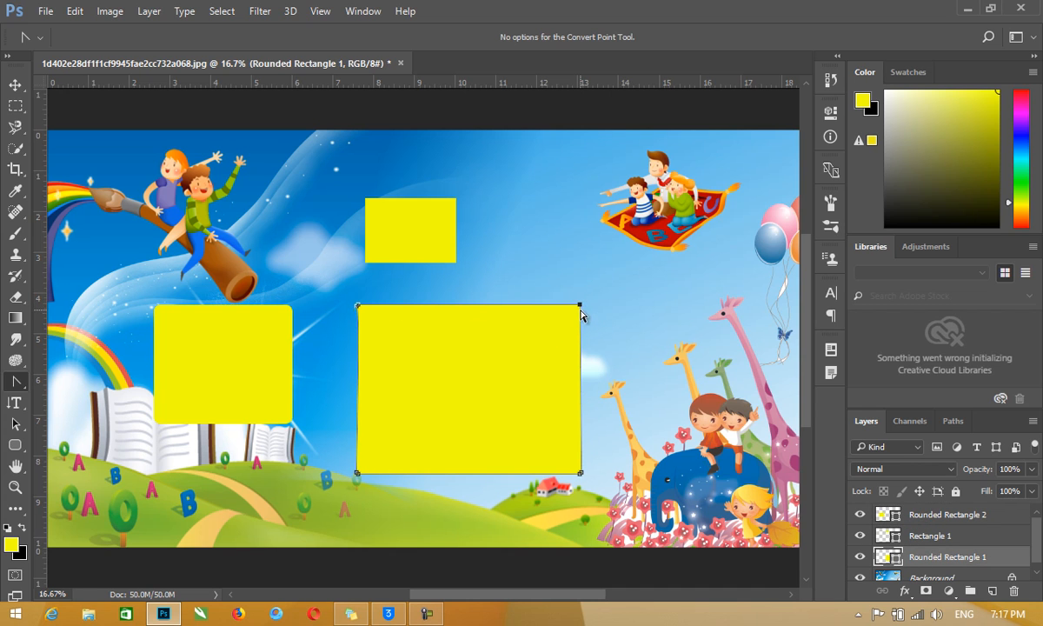
mouse_move(581, 306)
mouse_down()
mouse_move(566, 295)
mouse_move(583, 325)
mouse_up()
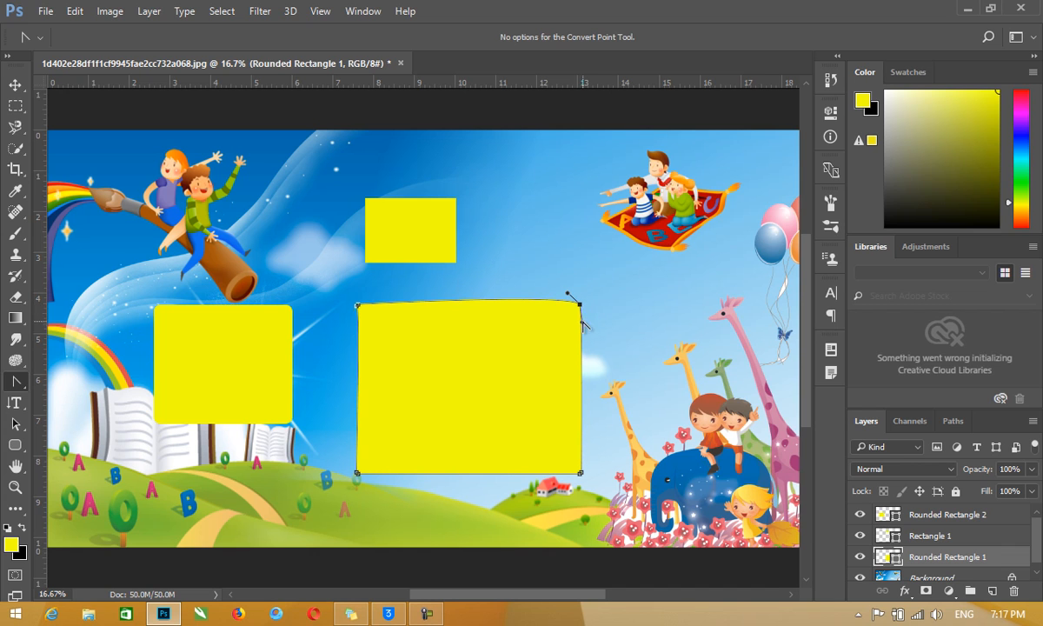
click(580, 306)
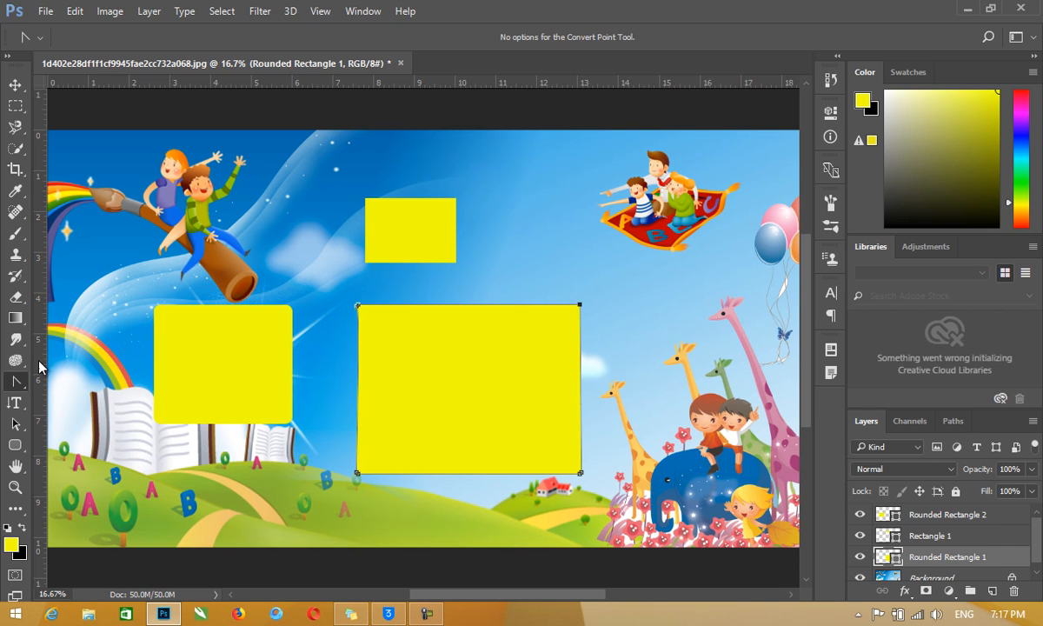
Step: Zoom in to 66.67% on the gap between the two rounded rectangles and back out to 16.67% with the Zoom tool
click(15, 445)
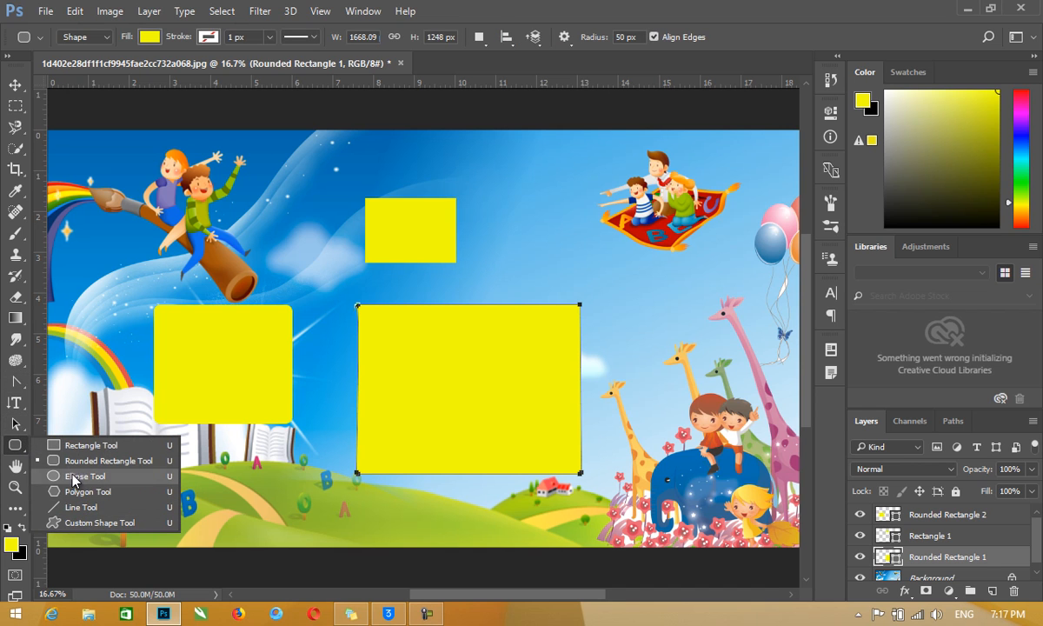
click(17, 467)
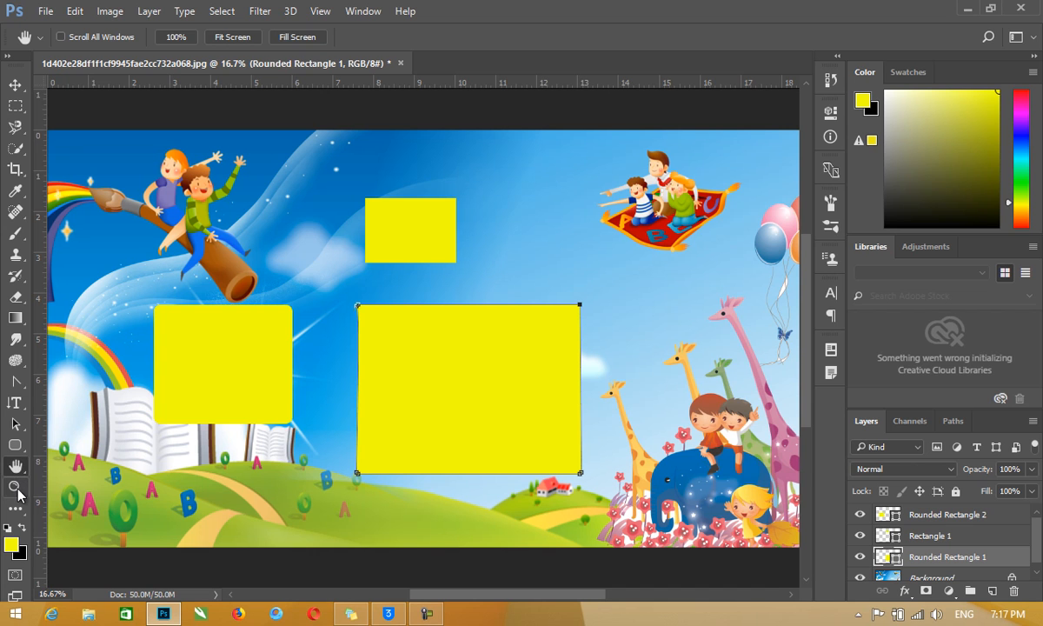
click(17, 489)
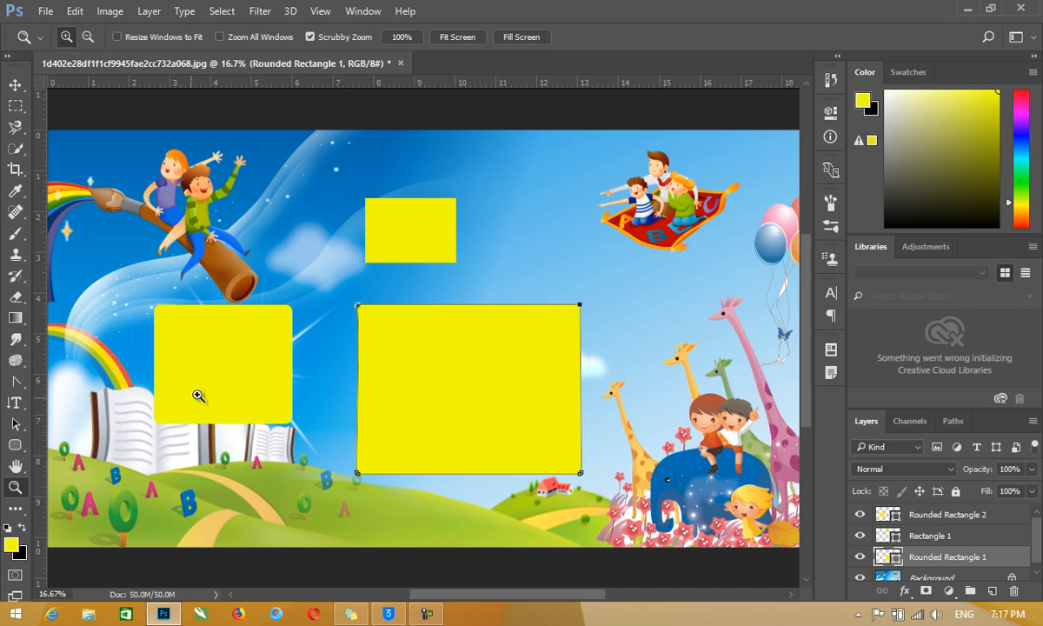
click(316, 313)
click(316, 312)
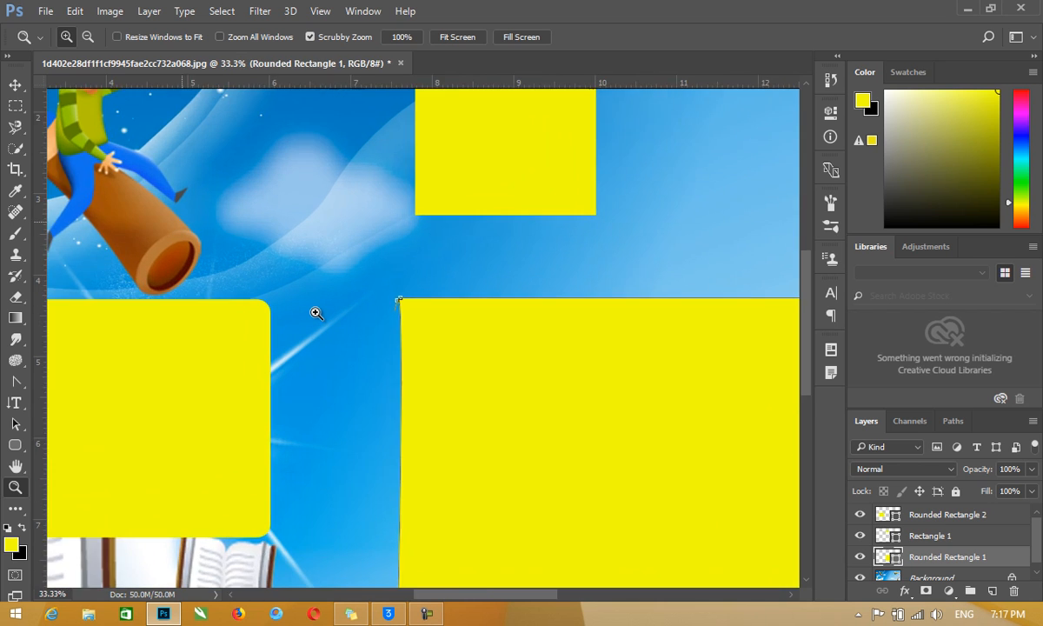
click(316, 313)
click(315, 312)
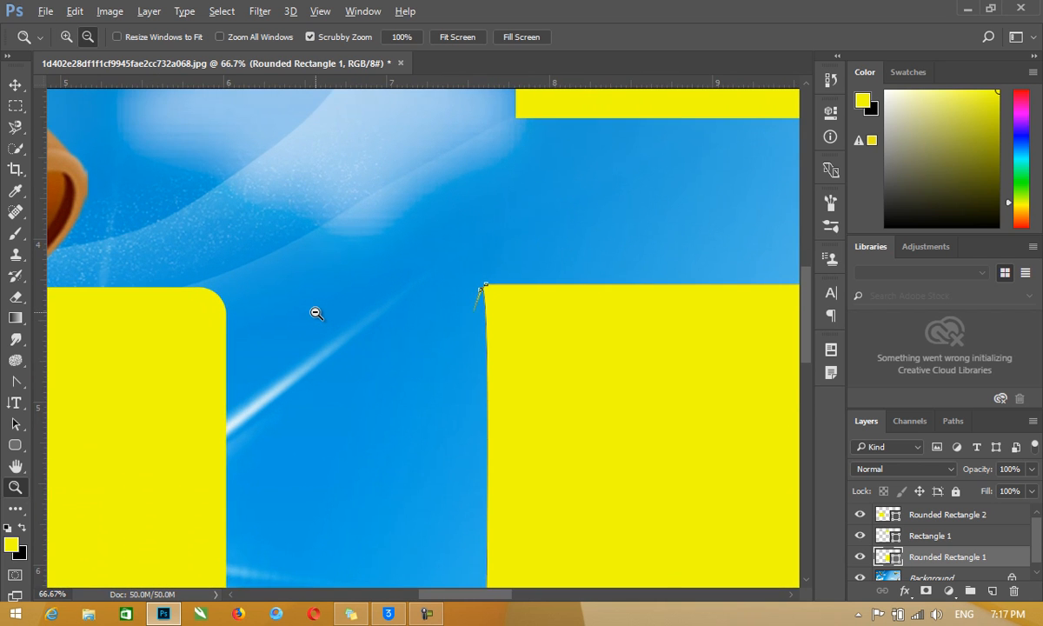
alt+click(315, 313)
alt+click(315, 313)
alt+click(316, 312)
alt+click(316, 313)
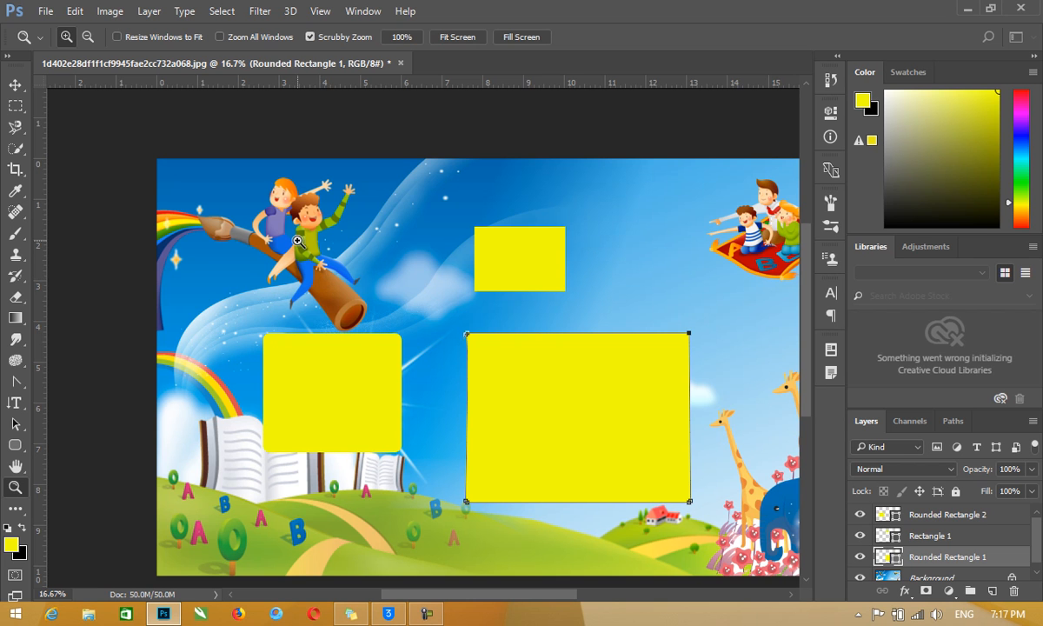
Step: Zoom in on the two children riding the paintbrush, and fit the whole image on screen
drag(265, 173, 291, 230)
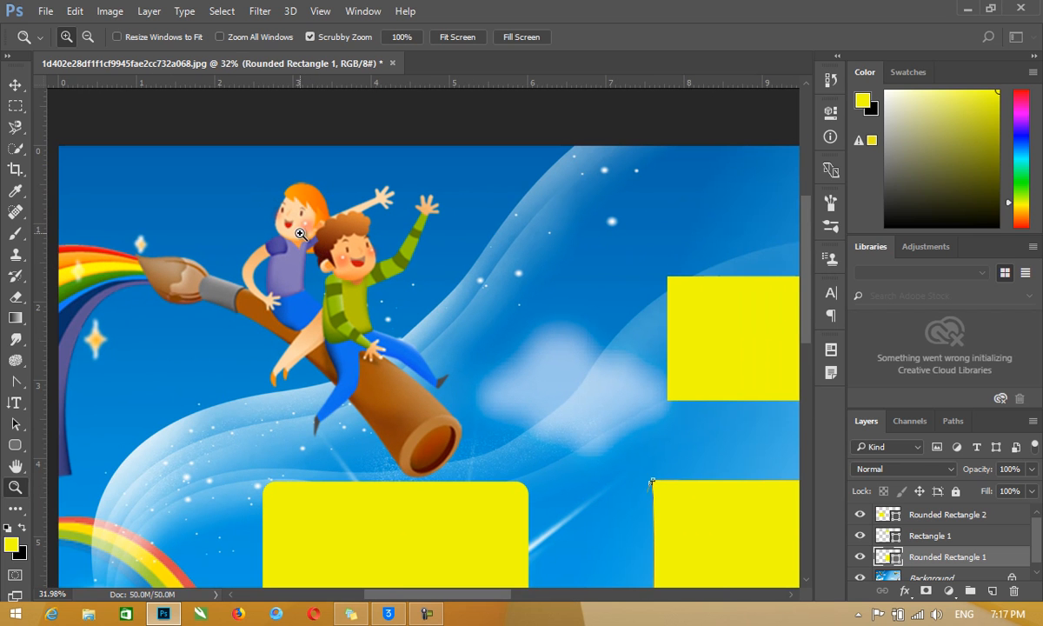
drag(289, 220, 318, 285)
right_click(312, 252)
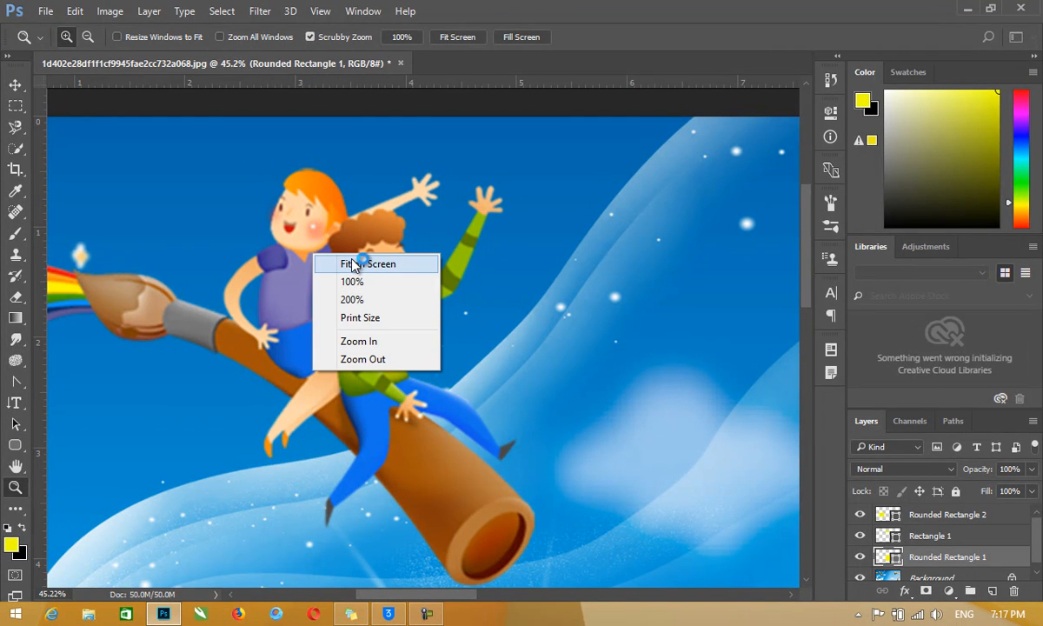
click(352, 265)
Step: View the image at 100%, at 200% and at print size in turn with the Zoom tool's presets
right_click(325, 246)
click(364, 274)
right_click(346, 254)
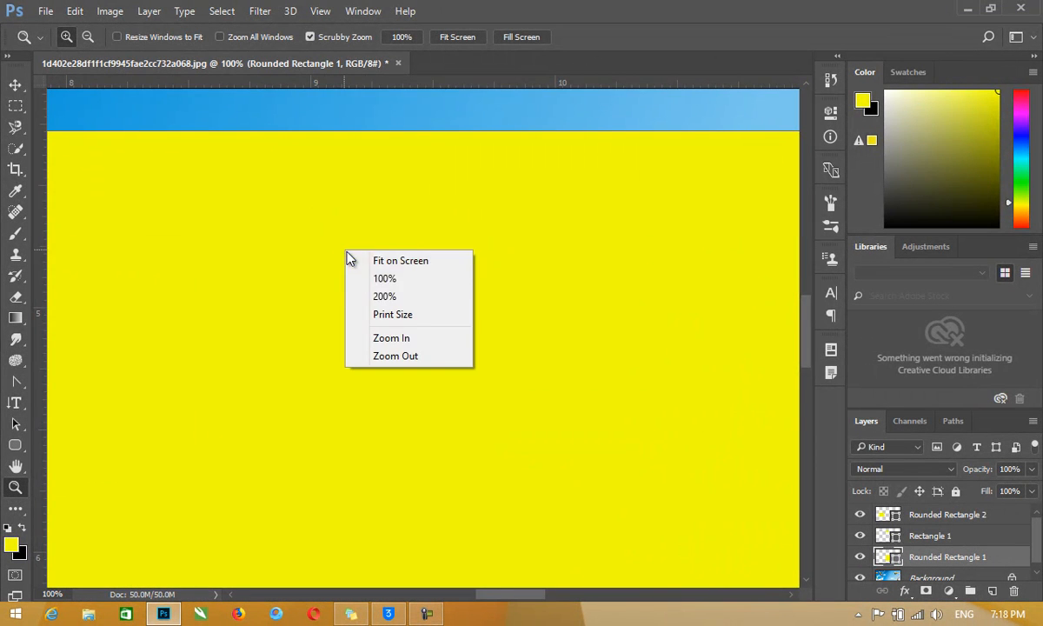
click(384, 296)
right_click(361, 275)
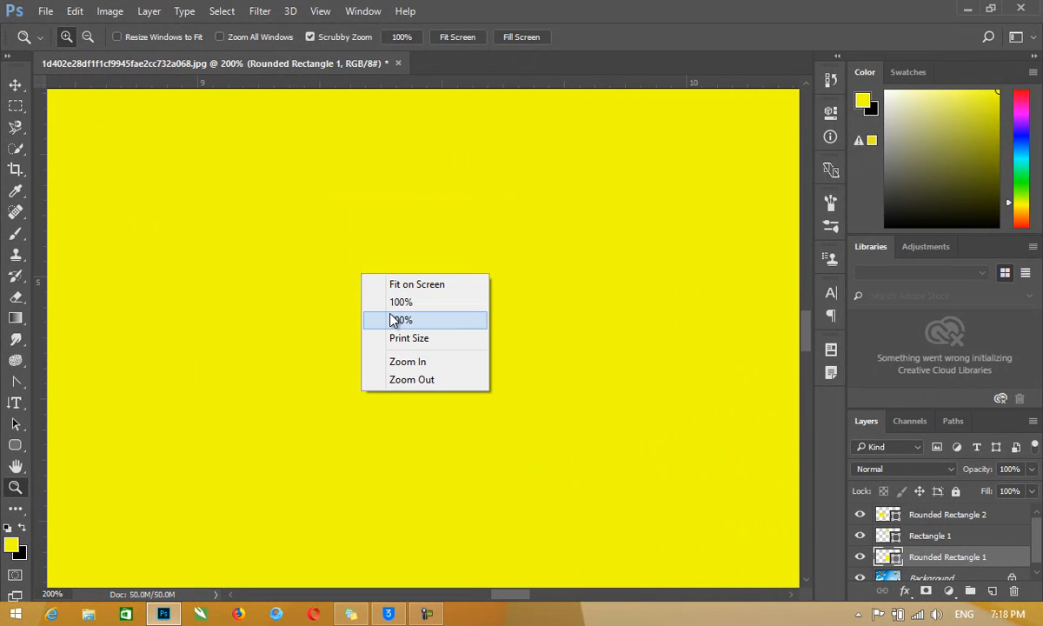
click(402, 342)
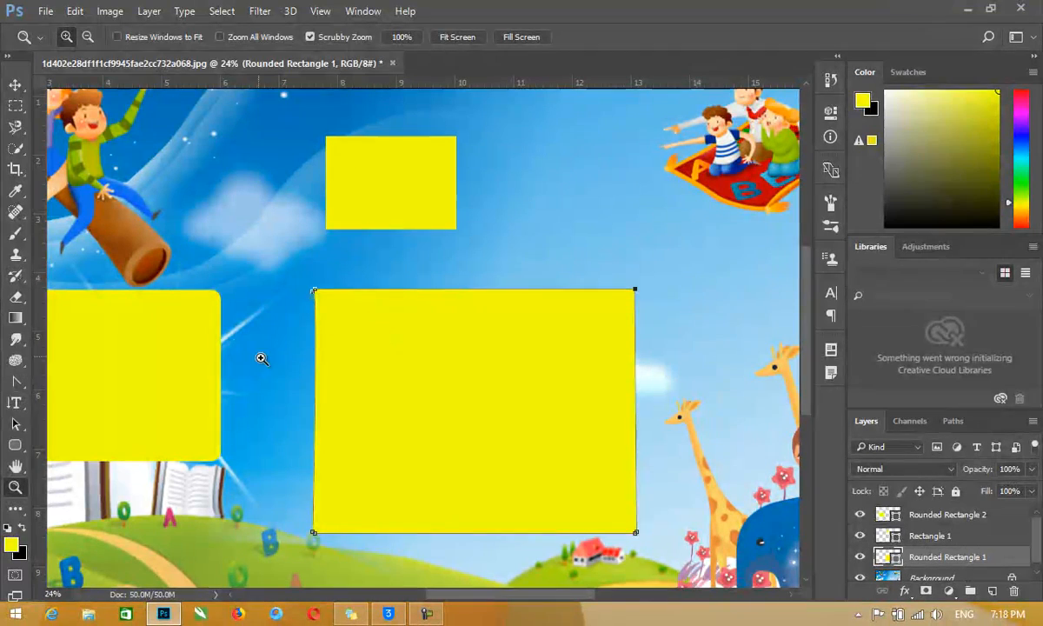
Step: Zoom in one increment to 25% and back out to 16.67%
right_click(276, 251)
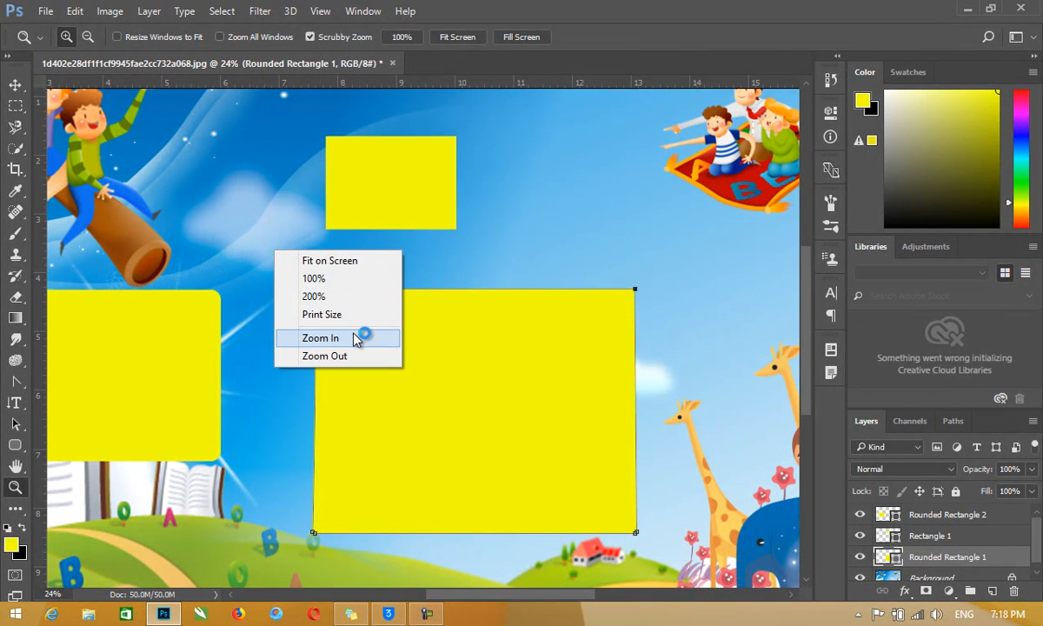
click(356, 339)
right_click(298, 276)
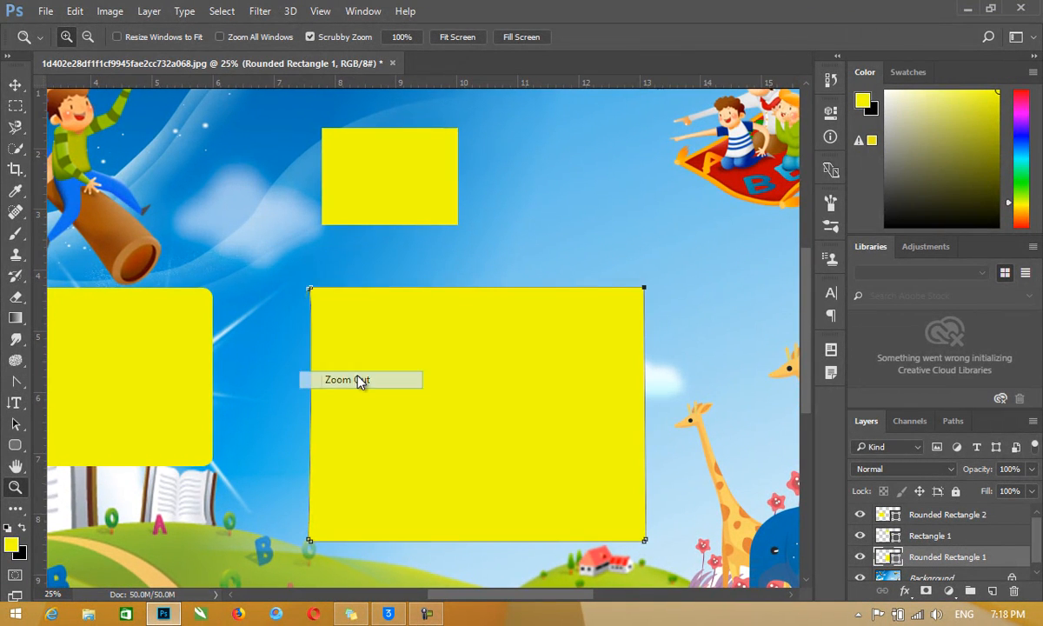
click(359, 381)
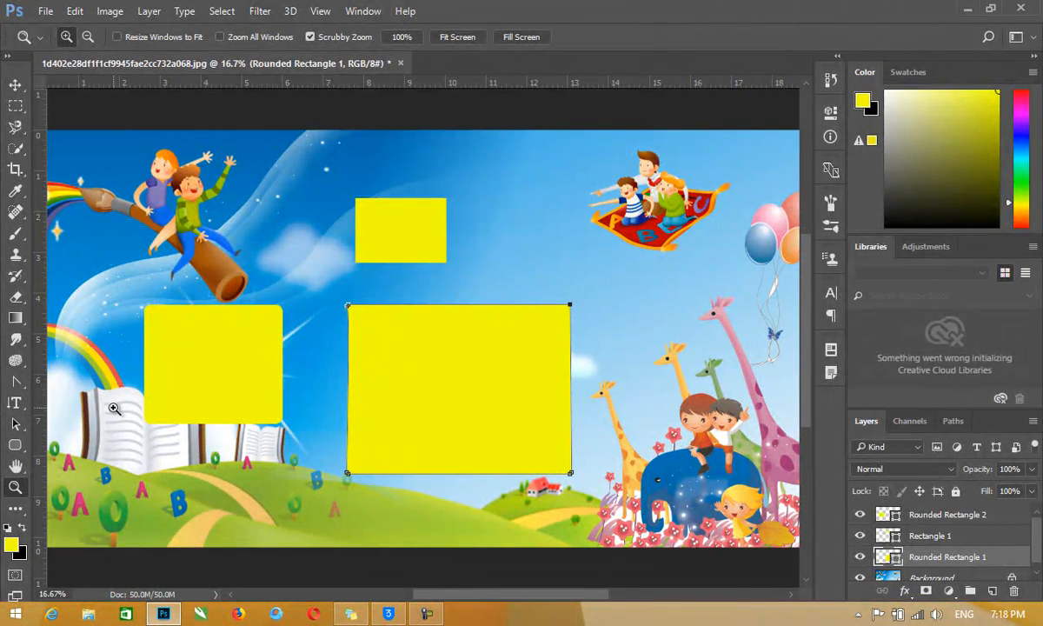
Step: Zoom in to about 80% on the sky between the yellow shapes and pan to the giraffes with the Hand tool
drag(486, 257, 588, 386)
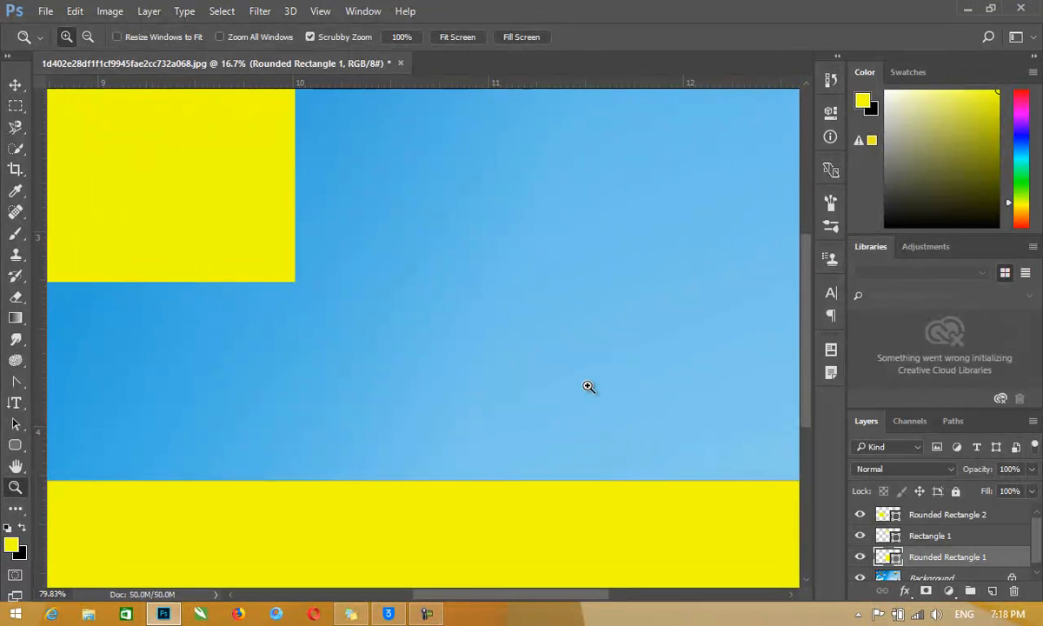
click(22, 470)
drag(568, 336, 396, 179)
drag(450, 329, 437, 261)
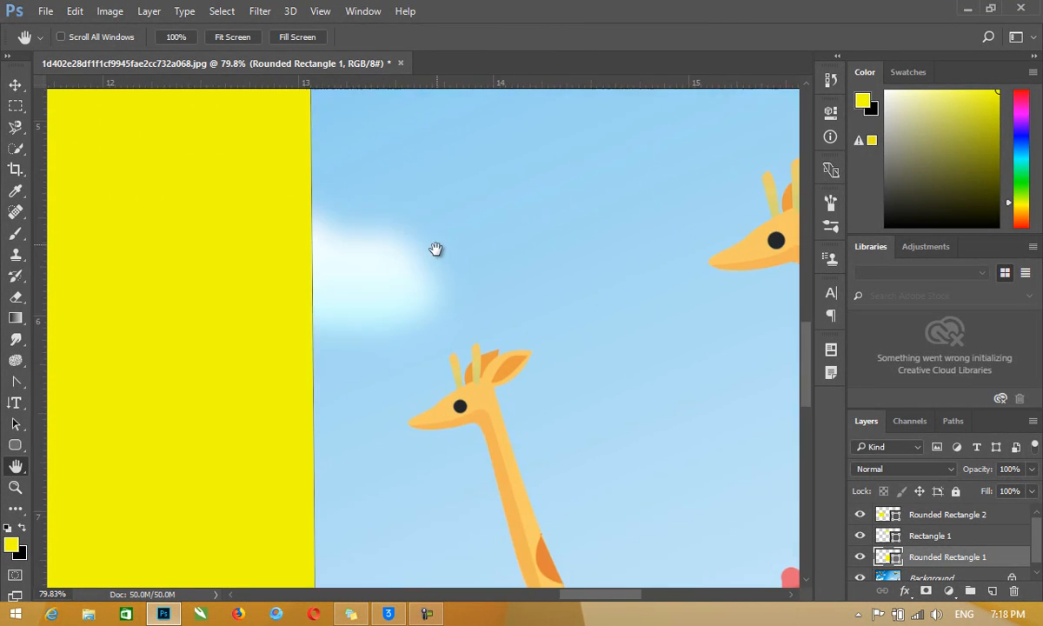
drag(558, 388, 403, 324)
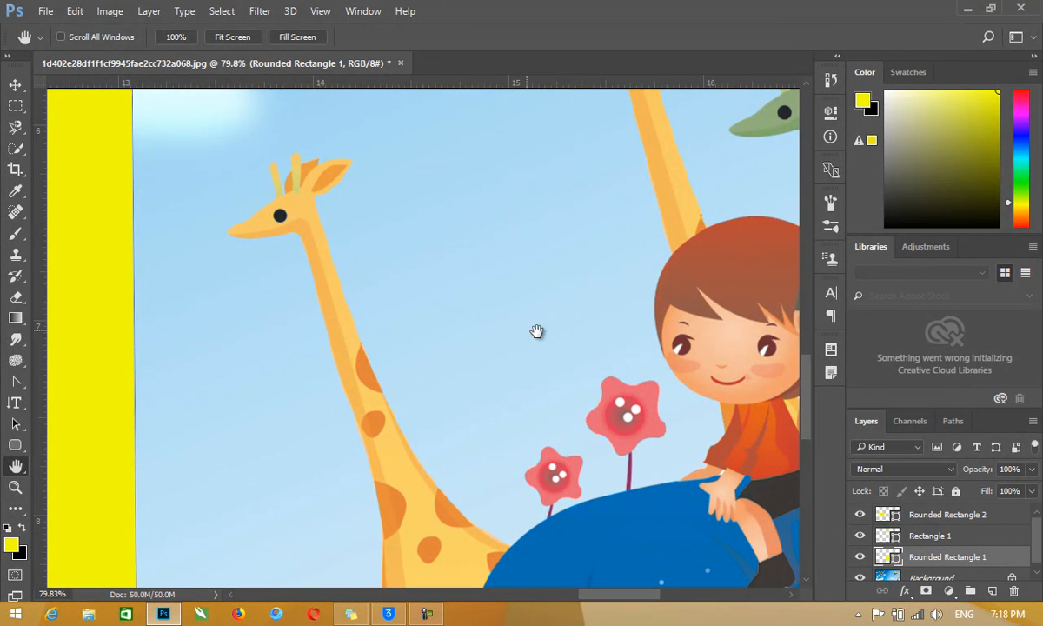
drag(577, 288, 521, 355)
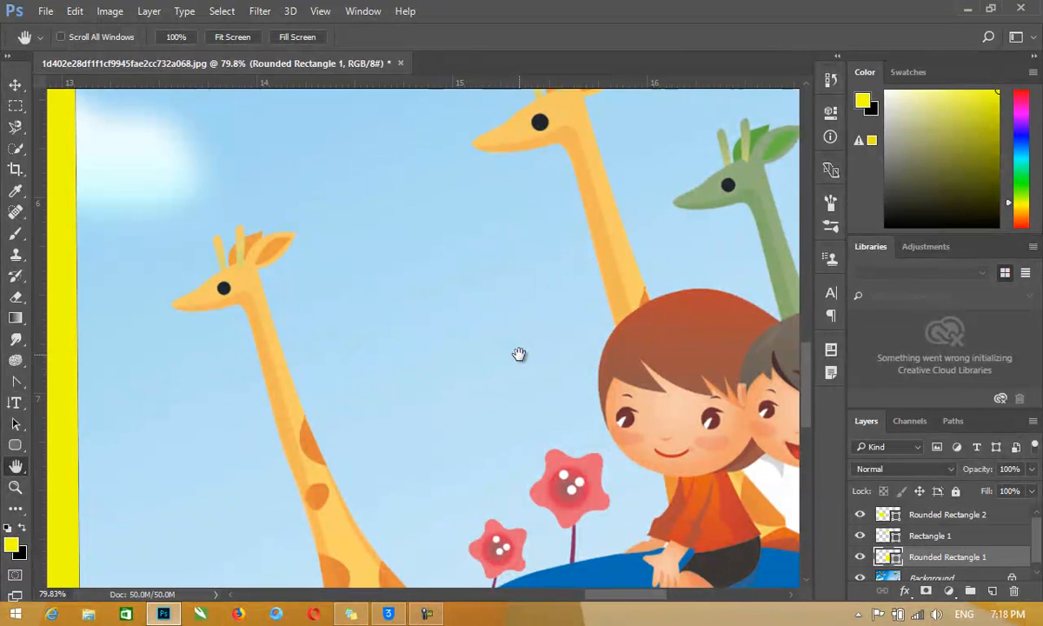
Step: Switch to the Zoom tool and back to the Hand tool, and pan across to the pink giraffe at the image's right edge
key(z)
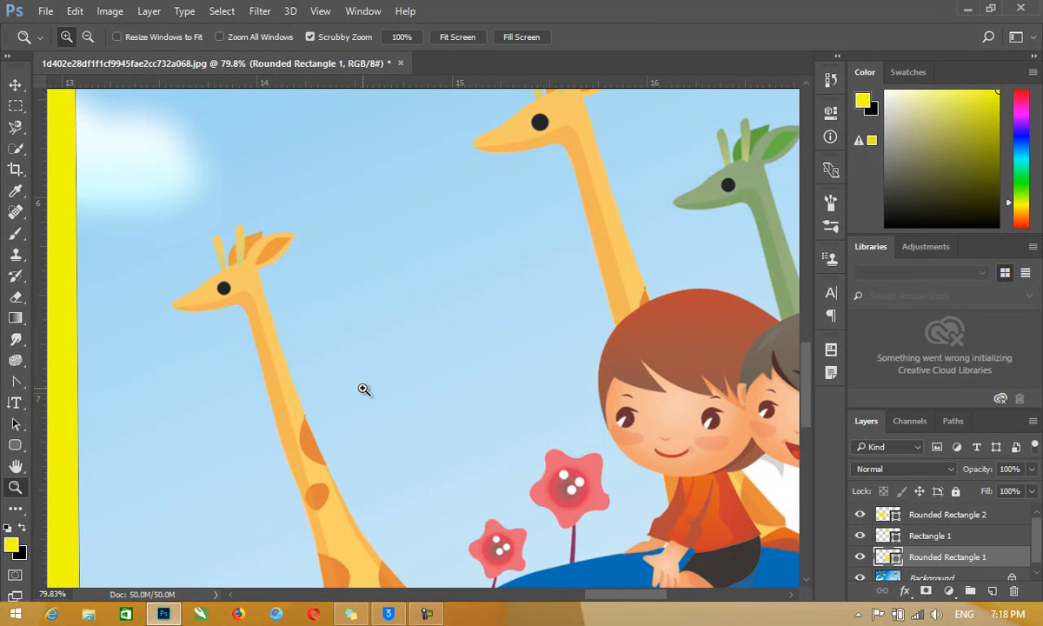
key(h)
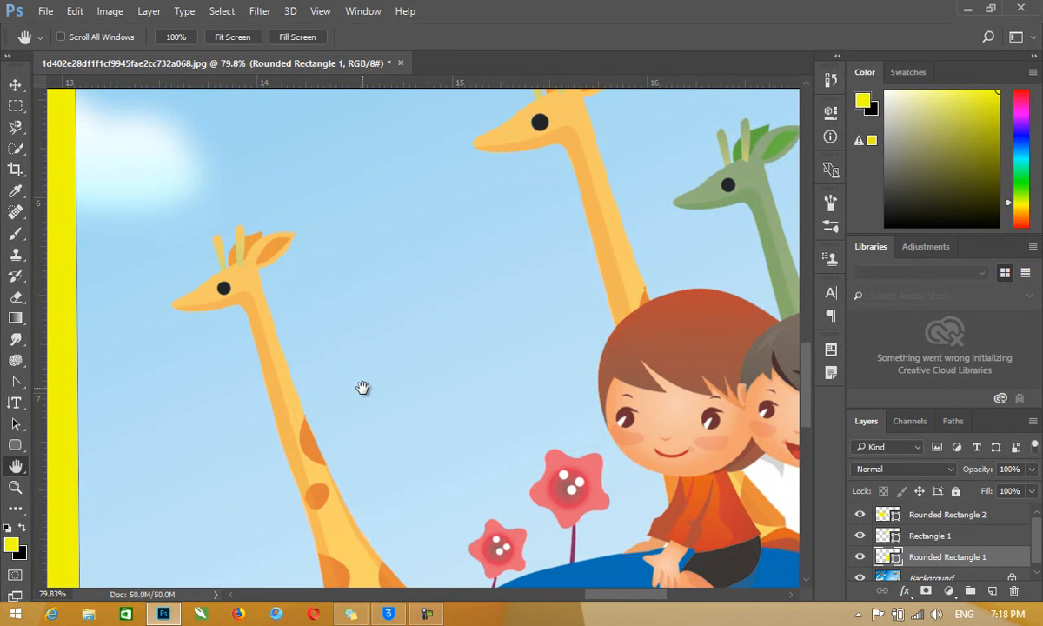
drag(436, 376, 394, 373)
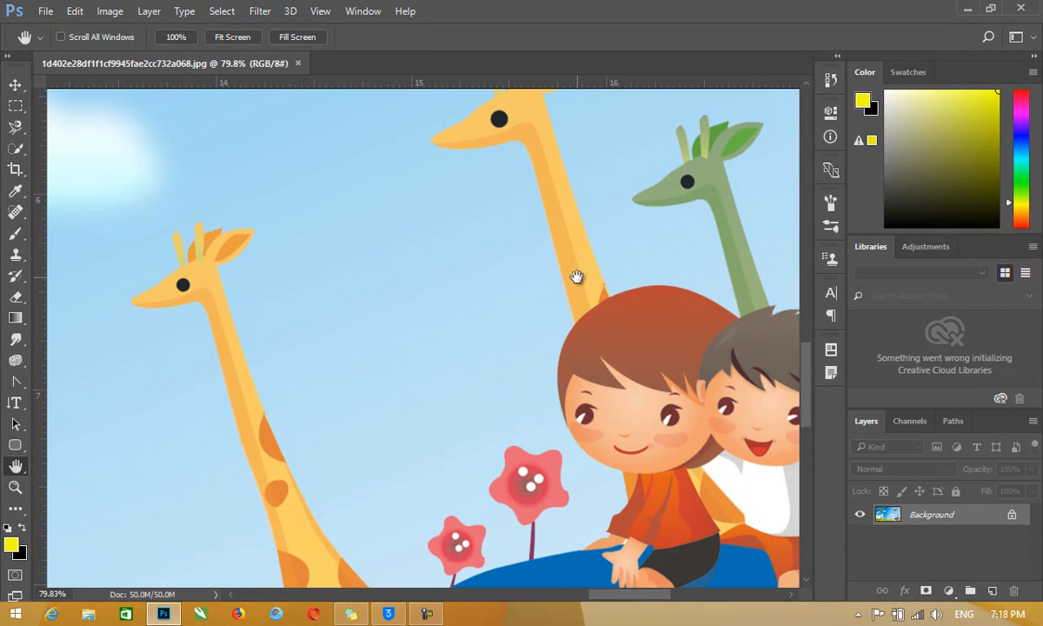
drag(517, 341, 469, 392)
drag(512, 320, 158, 274)
drag(391, 344, 114, 289)
drag(219, 316, 315, 363)
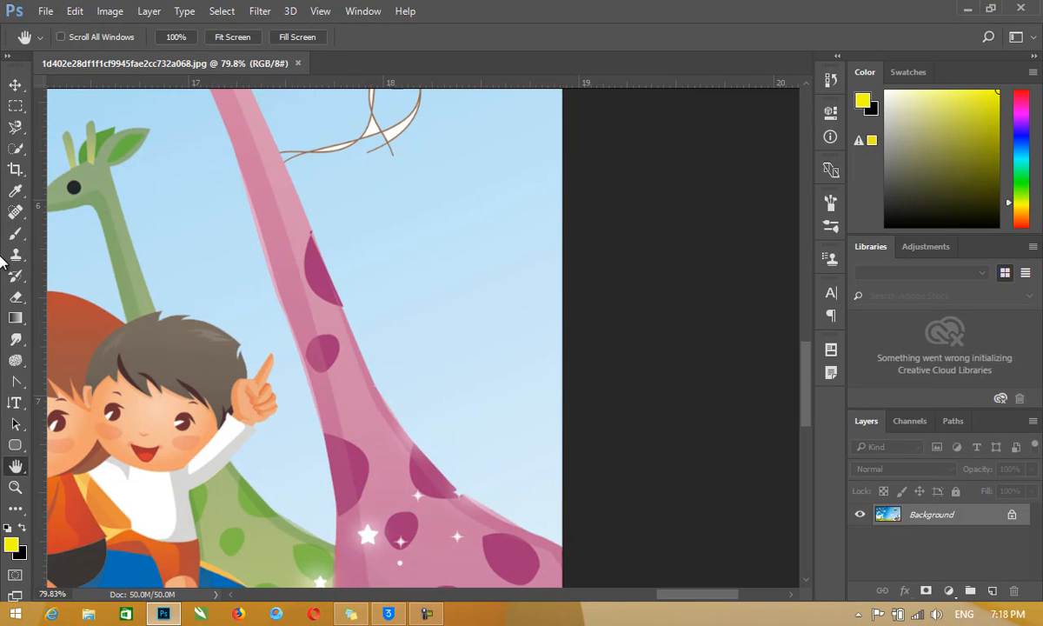
Step: Start a Magnetic Lasso outline at the pink giraffe's back by the image's right edge and trace up its neck
click(17, 149)
click(15, 126)
right_click(15, 126)
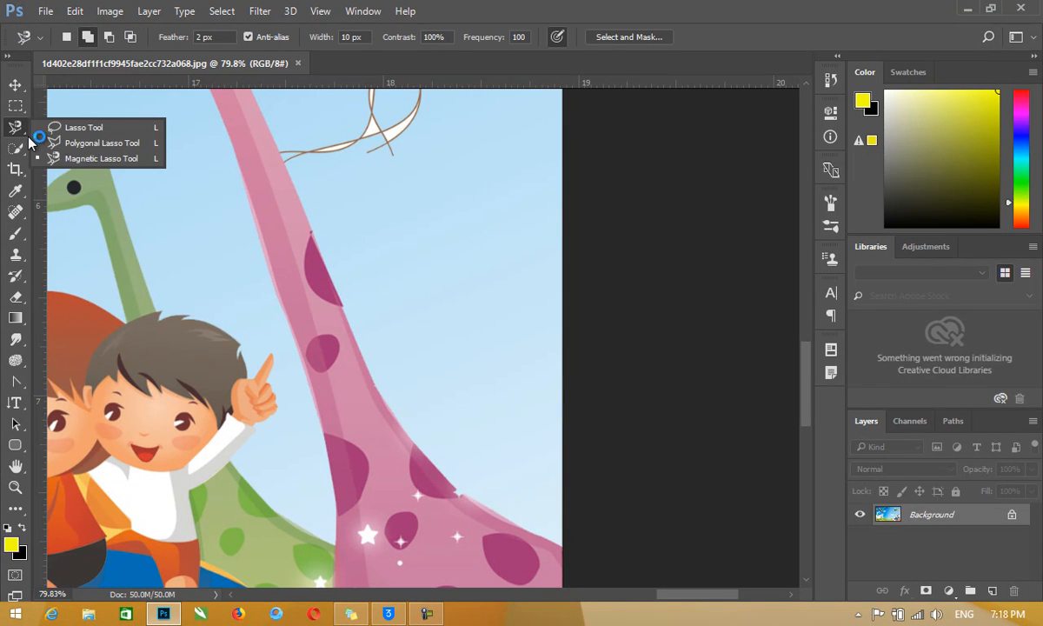
click(87, 155)
click(560, 542)
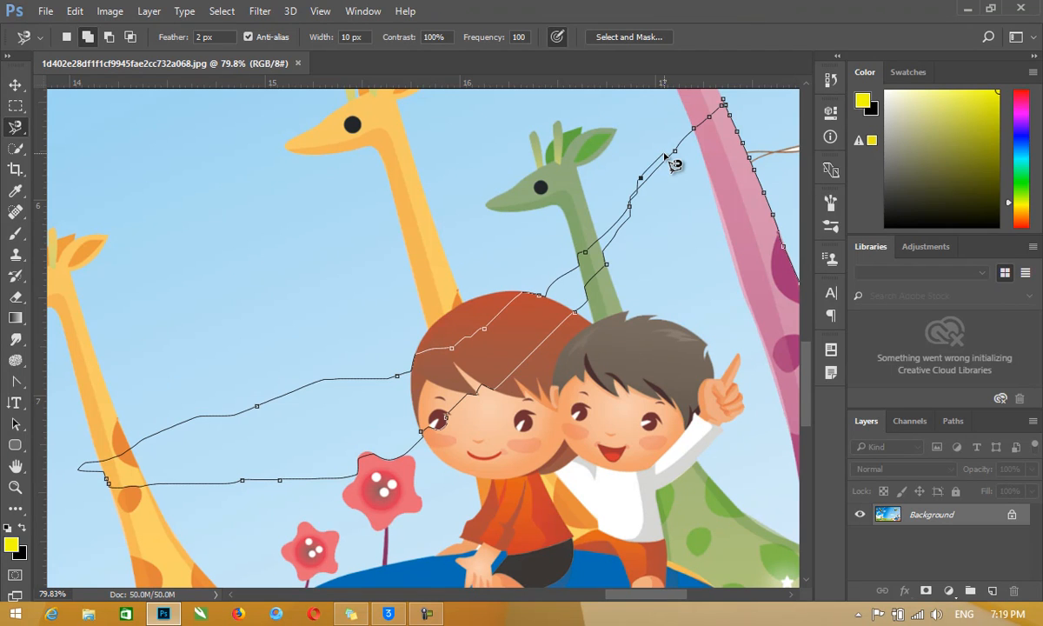
Step: Remove the stray Magnetic Lasso anchor points across the children and giraffes, back to the pink giraffe's neck
key(BackSpace)
key(BackSpace)
key(BackSpace)
key(BackSpace)
key(BackSpace)
key(BackSpace)
key(BackSpace)
key(BackSpace)
key(BackSpace)
key(BackSpace)
key(BackSpace)
key(BackSpace)
key(BackSpace)
key(BackSpace)
key(BackSpace)
key(BackSpace)
key(BackSpace)
key(BackSpace)
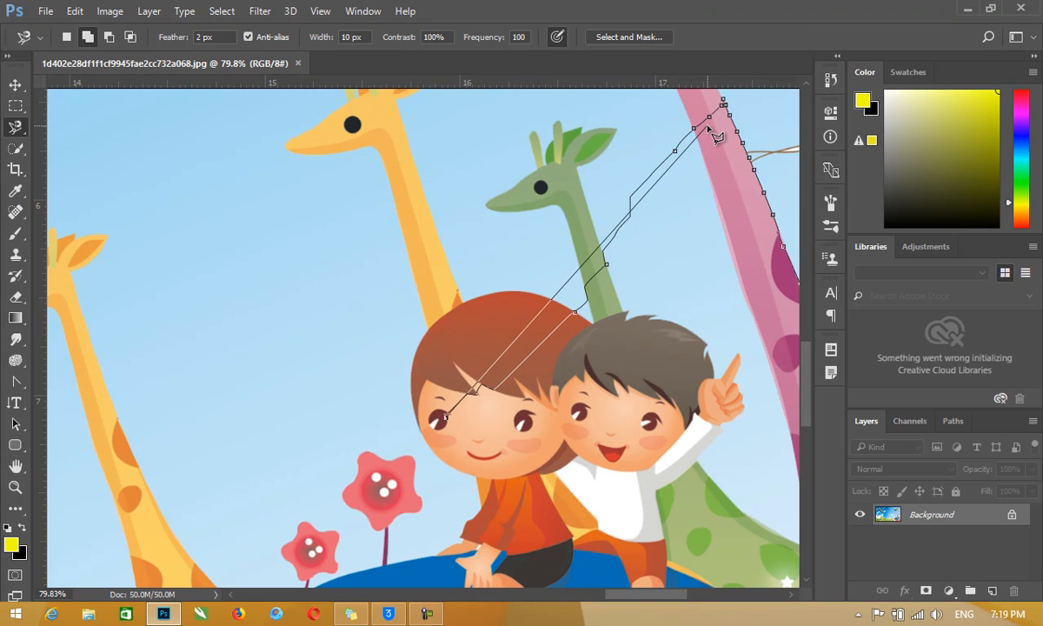
key(BackSpace)
key(BackSpace)
key(BackSpace)
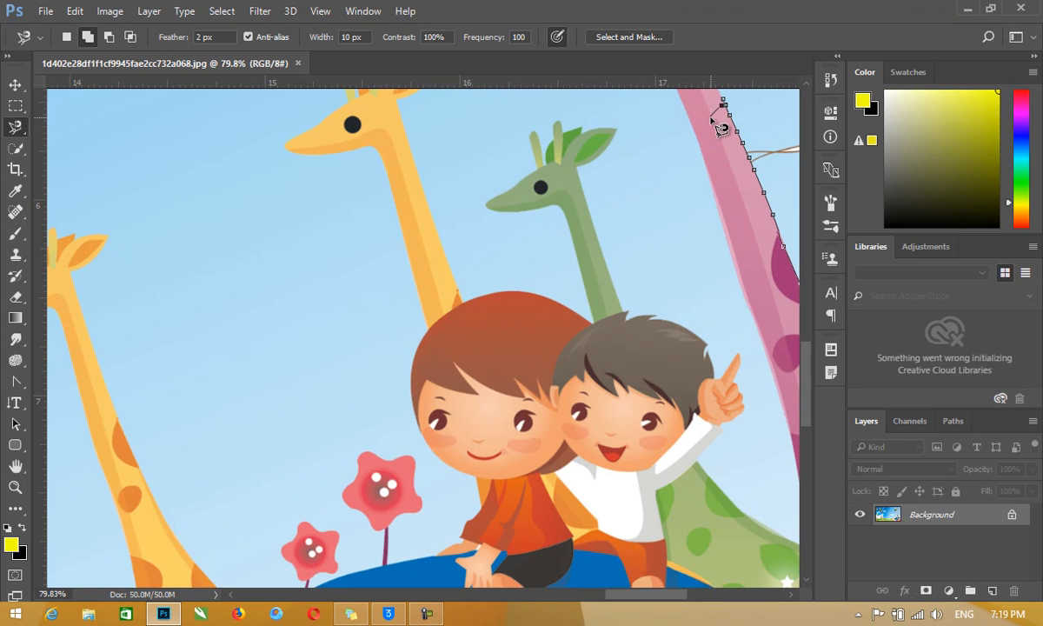
Step: Trace around the pink giraffe's head and down the front of its neck and chest, and close the Magnetic Lasso selection
drag(721, 128, 505, 326)
mouse_move(517, 272)
mouse_down()
mouse_move(507, 365)
mouse_move(486, 296)
mouse_move(409, 151)
mouse_move(433, 152)
mouse_move(466, 101)
mouse_move(390, 107)
mouse_move(379, 90)
mouse_move(363, 155)
mouse_move(350, 106)
mouse_move(353, 163)
mouse_move(286, 205)
mouse_move(375, 211)
mouse_move(407, 235)
mouse_move(474, 380)
mouse_move(531, 564)
mouse_up()
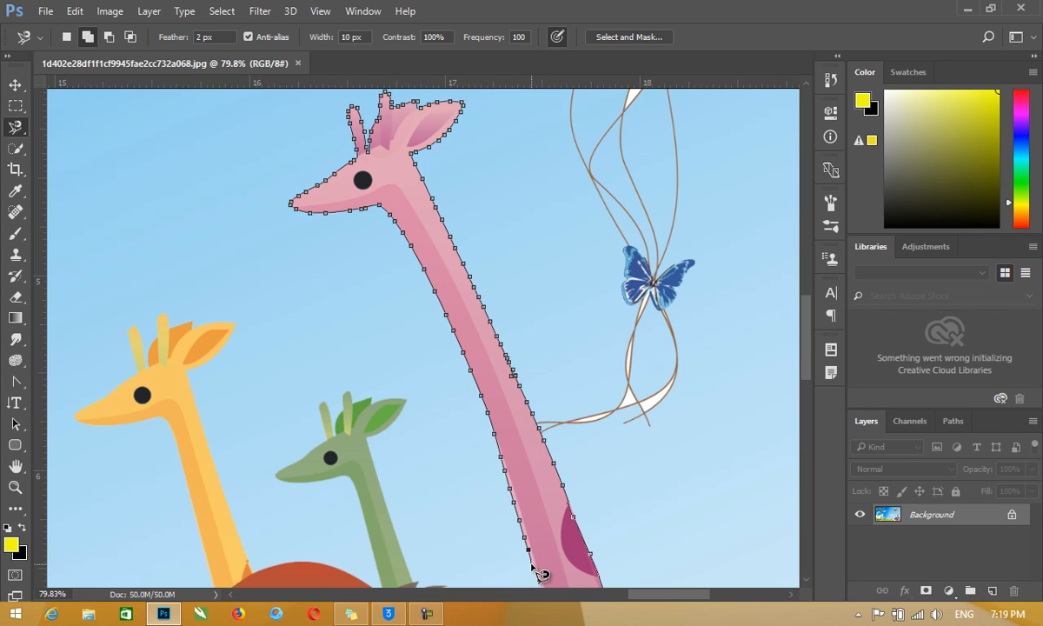
key(space)
drag(556, 413, 478, 234)
drag(529, 428, 499, 273)
mouse_move(407, 217)
mouse_down()
mouse_move(446, 385)
mouse_move(475, 448)
mouse_move(475, 489)
mouse_move(471, 343)
mouse_move(453, 314)
mouse_move(452, 355)
mouse_up()
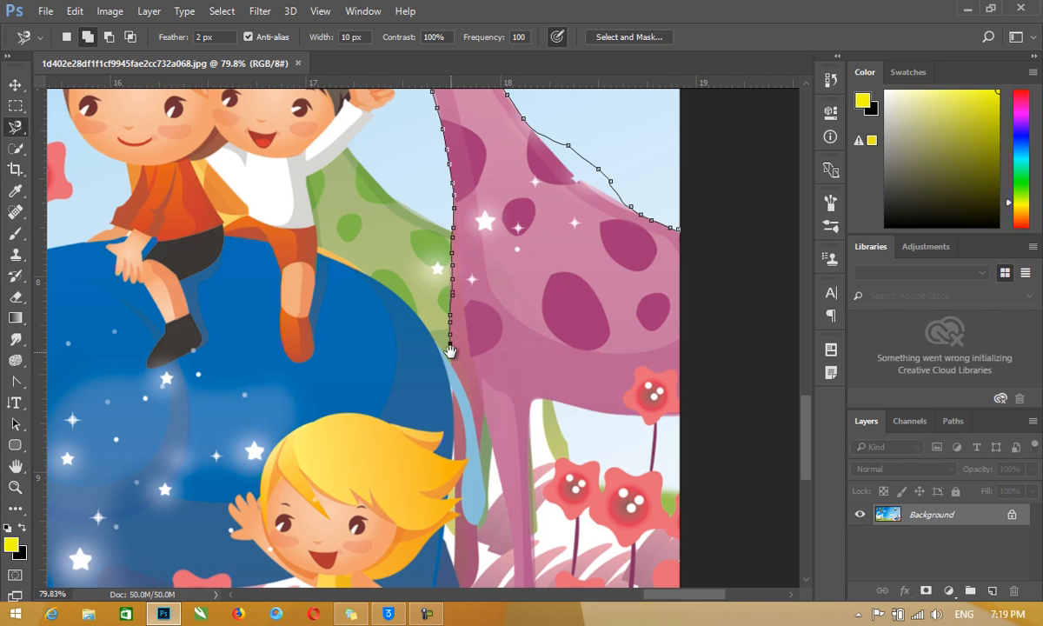
drag(458, 353, 278, 274)
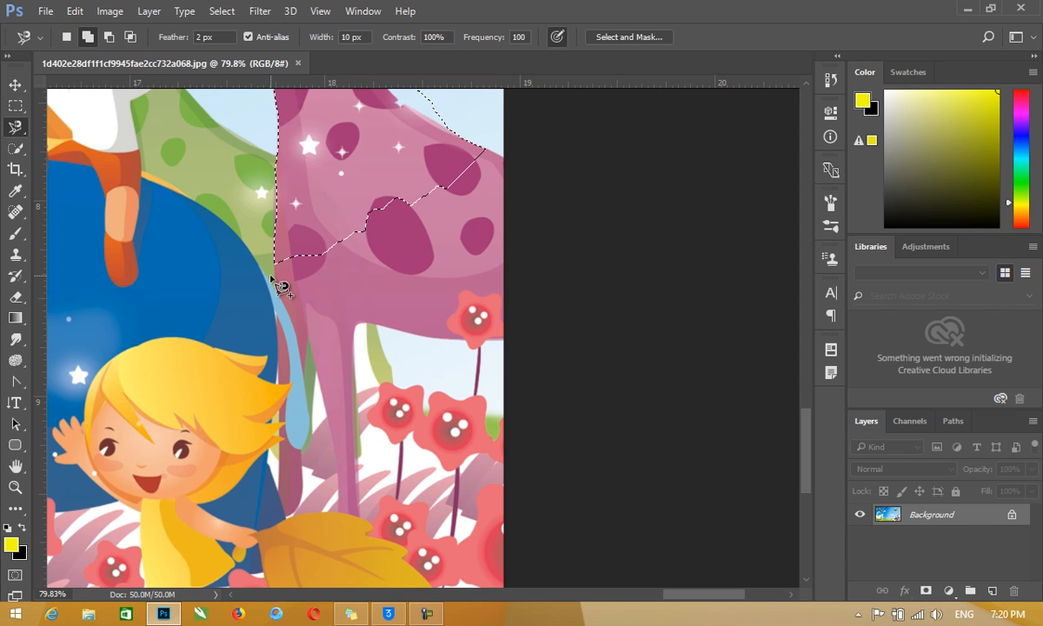
double_click(278, 279)
Step: Try to paint yellow on the blonde child's hair with the Brush tool, and switch to the Eraser tool
click(14, 233)
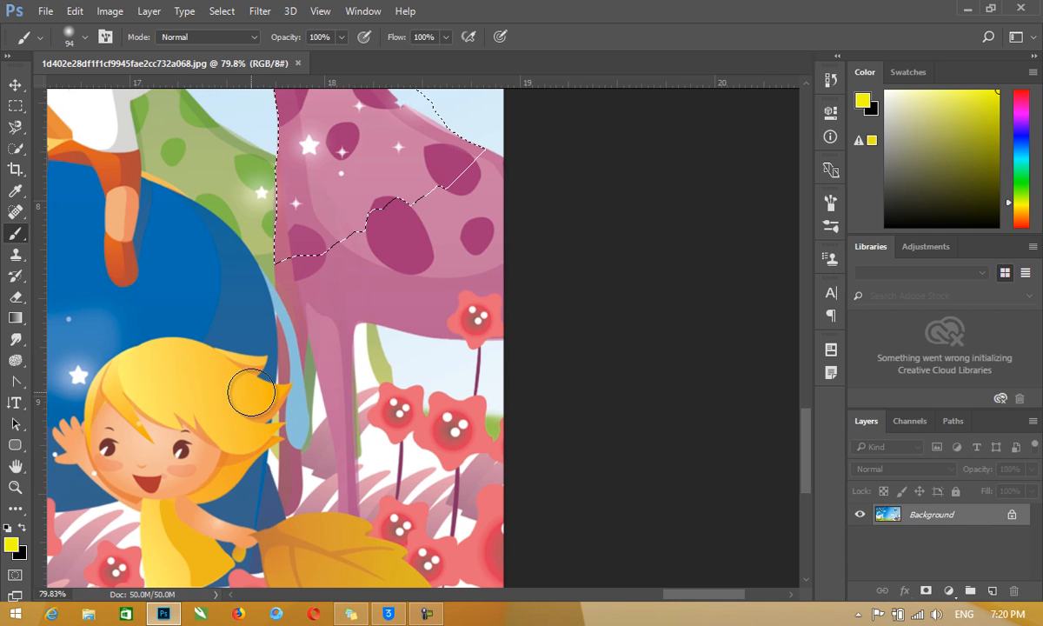
click(173, 383)
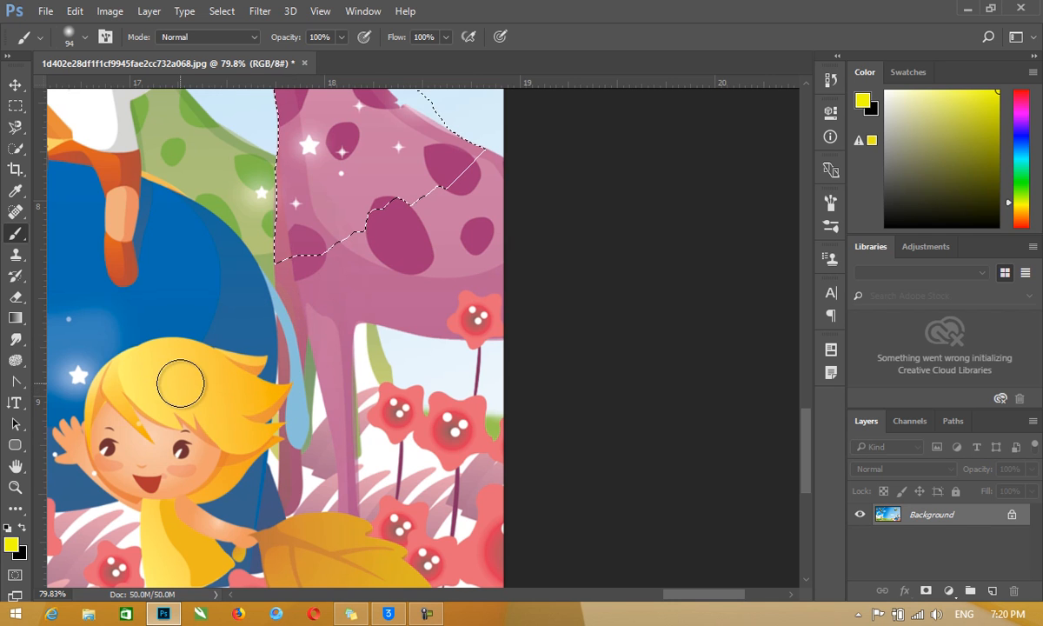
click(15, 297)
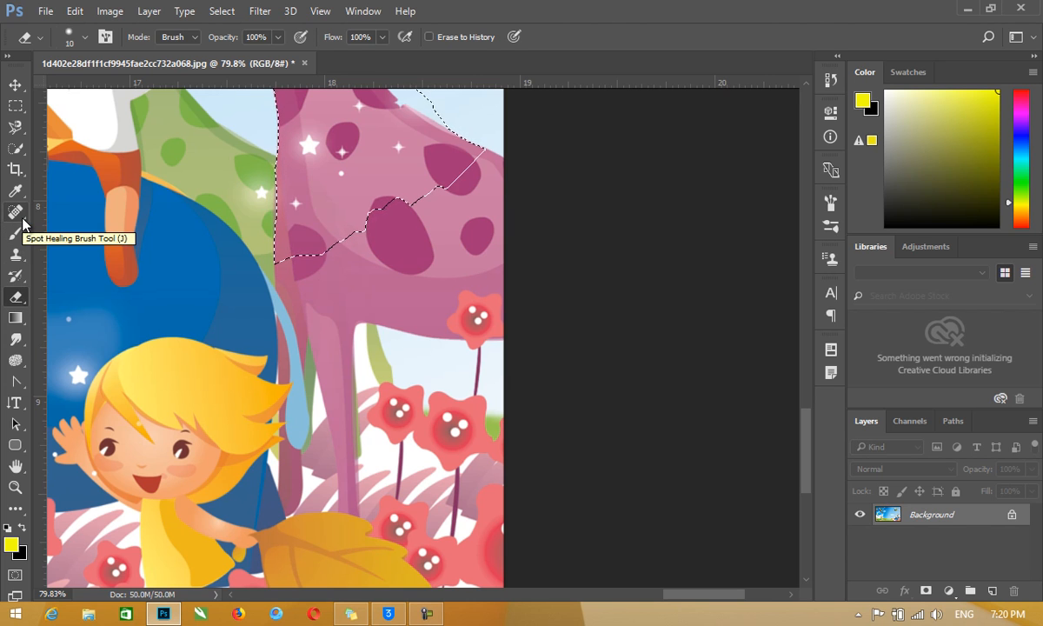
Step: Clear the selection and use the Clone Stamp to copy the pink giraffe's large dark spot onto the elephant beside the child's orange leg
click(17, 253)
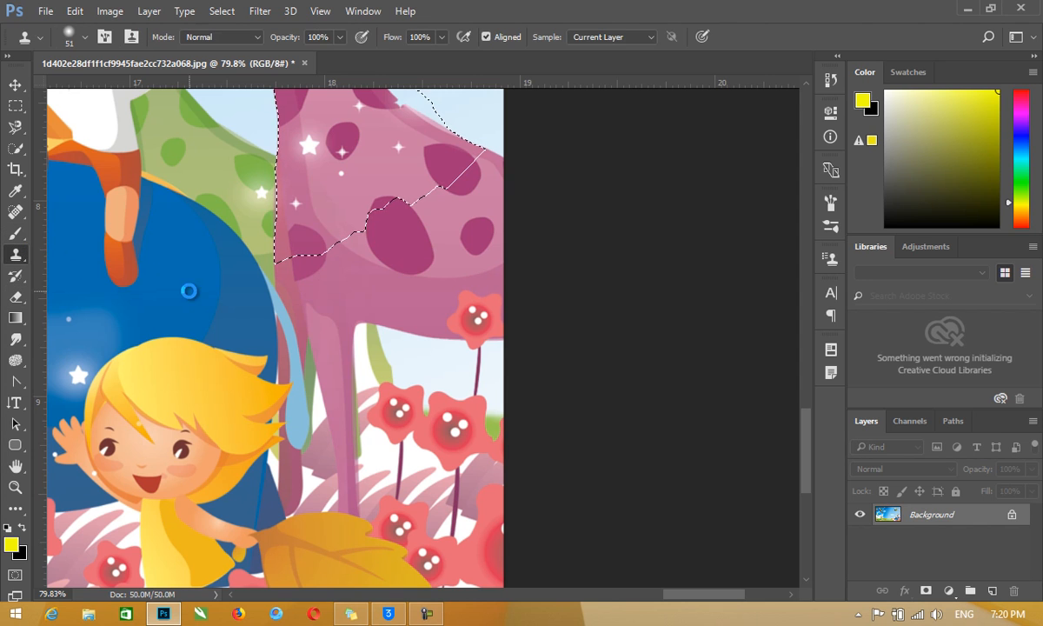
click(181, 277)
click(510, 256)
key(ctrl+d)
alt+click(414, 272)
mouse_move(128, 227)
mouse_down()
mouse_move(138, 296)
mouse_move(135, 230)
mouse_up()
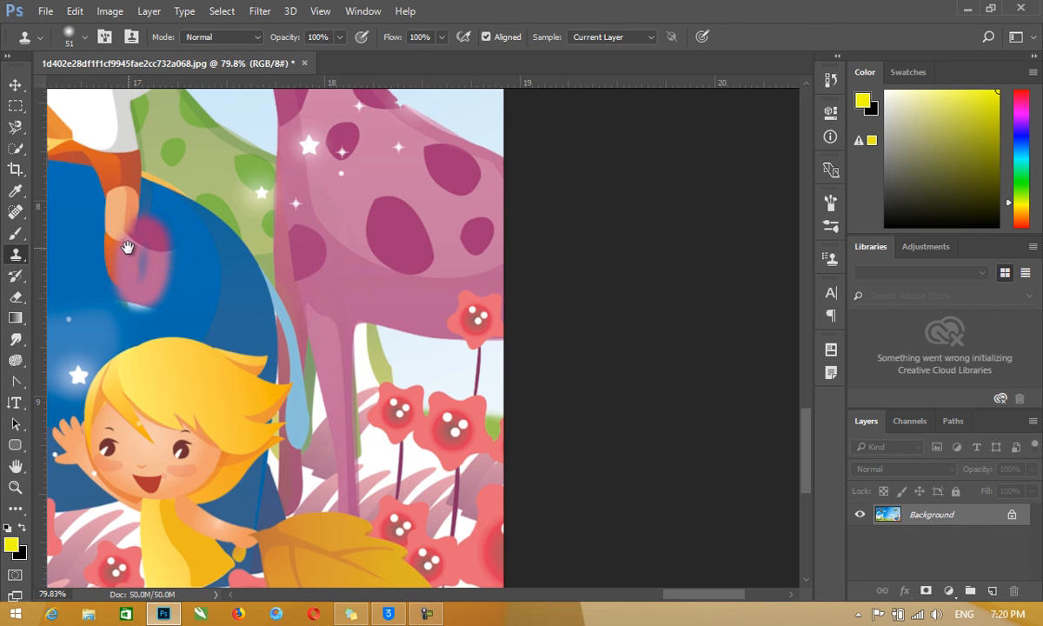
Step: Clone part of the green giraffe over the shorts of the red-haired child on the elephant
mouse_move(188, 264)
mouse_down()
mouse_move(290, 321)
mouse_move(552, 389)
mouse_up()
mouse_move(202, 254)
mouse_down()
mouse_move(336, 258)
mouse_move(335, 281)
mouse_up()
drag(350, 159, 66, 284)
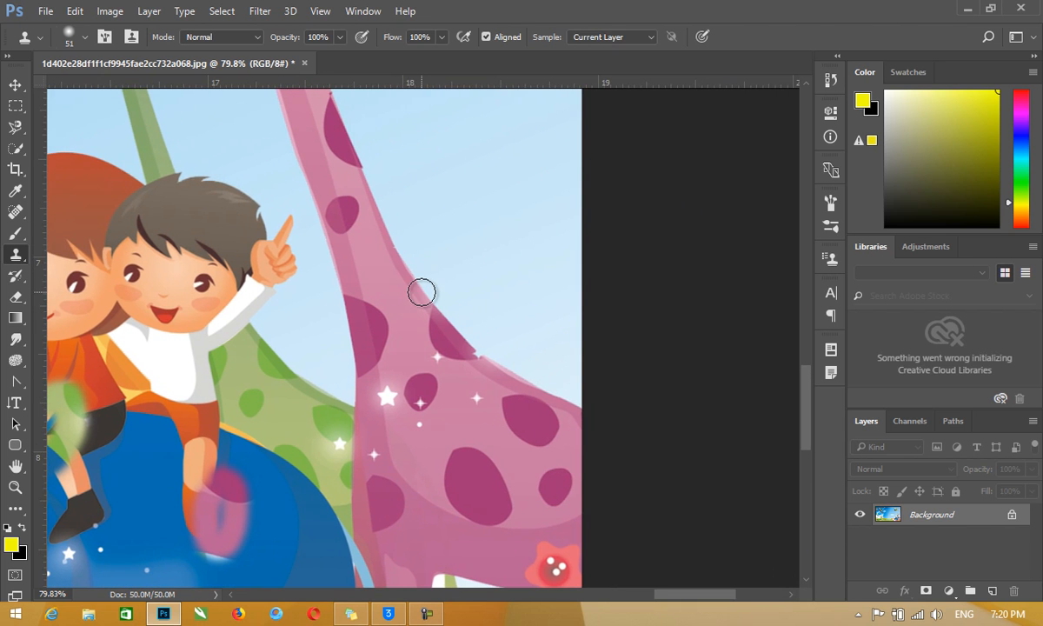